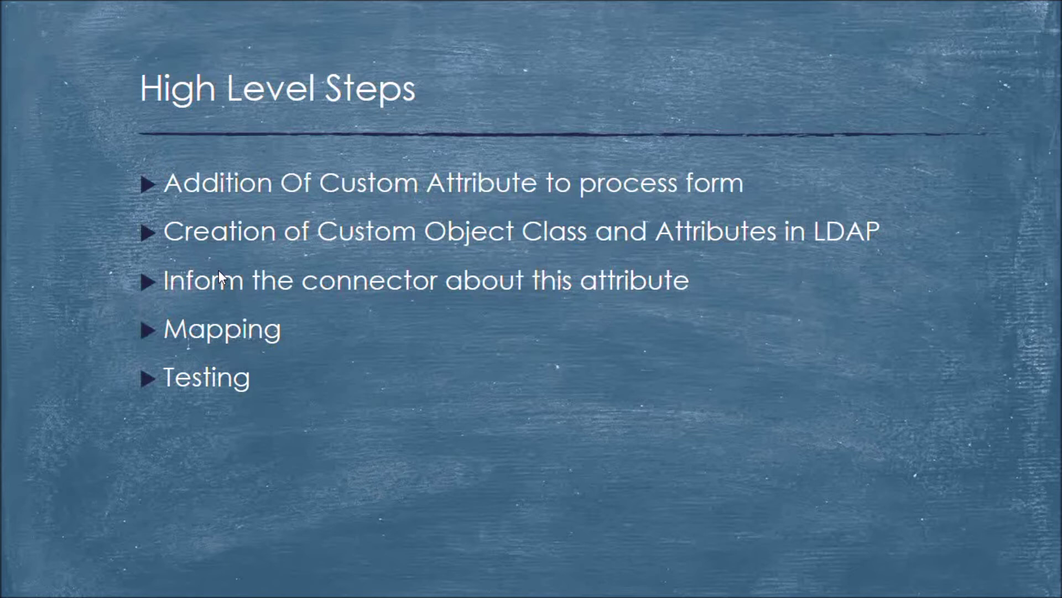
# Step: Close the Resource Provisioning Details window and bring the Identity System Administration console forward
pyautogui.press('Escape')
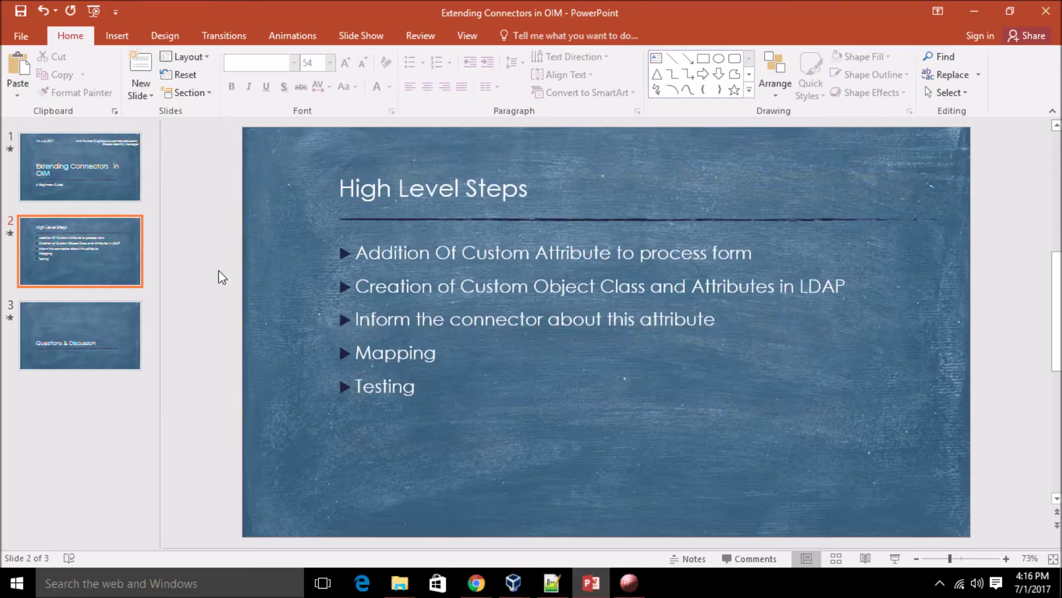
pyautogui.moveTo(476, 583)
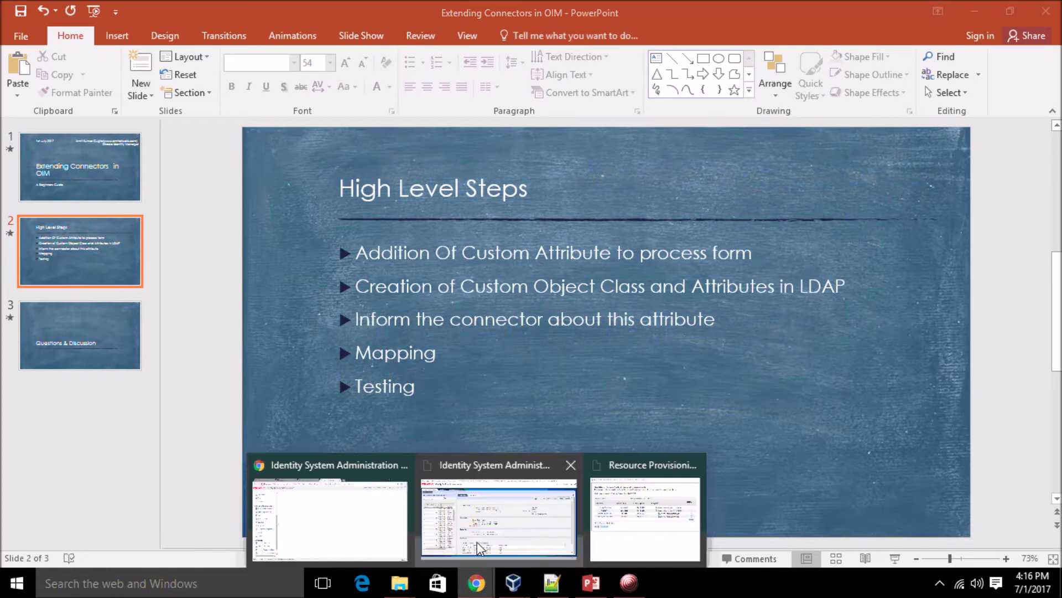
pyautogui.click(437, 531)
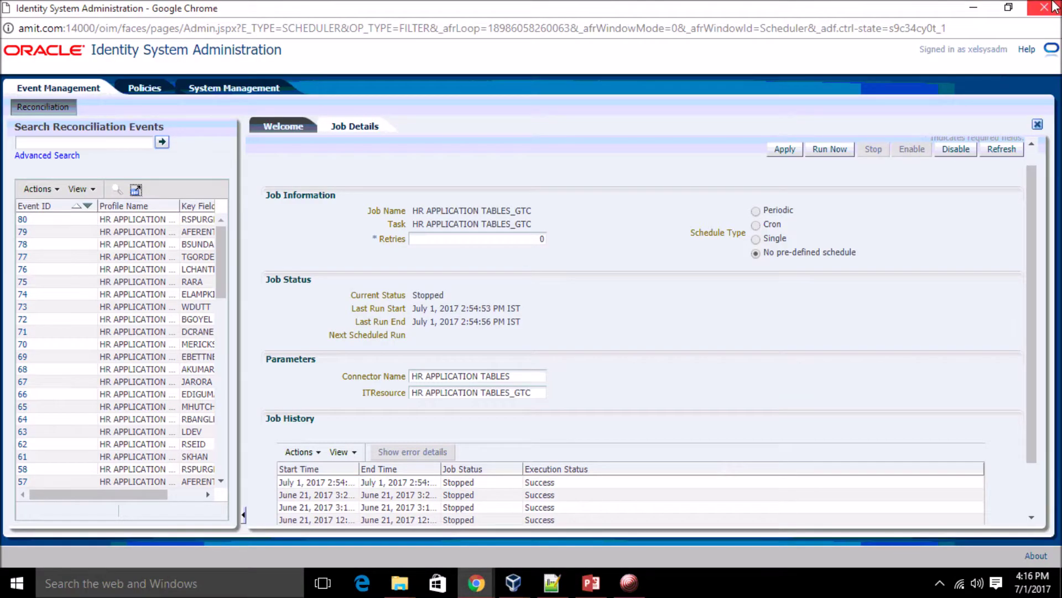
pyautogui.hotkey('alt', 'Tab')
pyautogui.moveTo(481, 584)
pyautogui.click(540, 526)
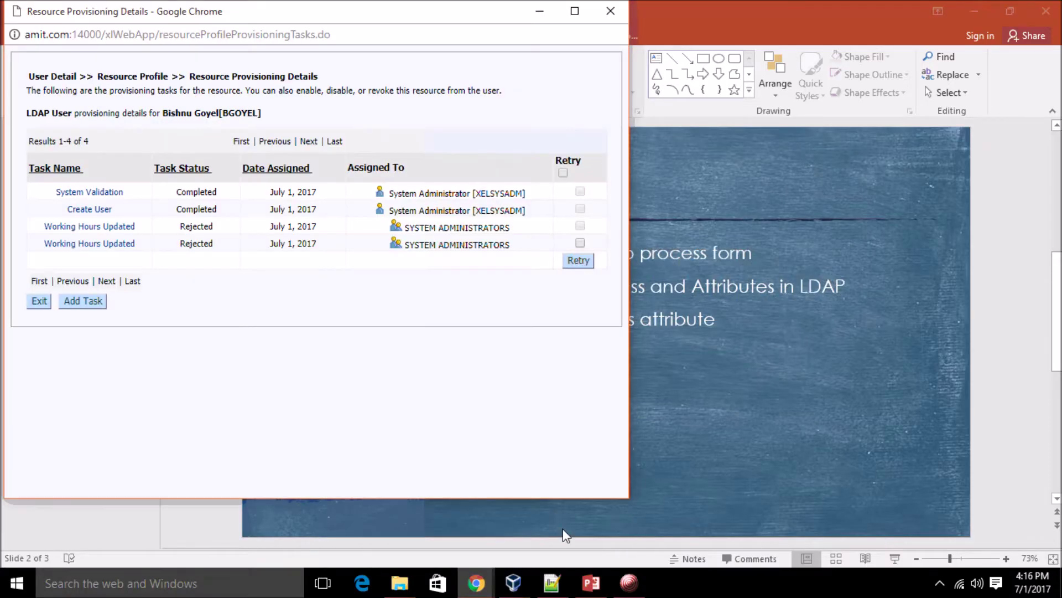
pyautogui.click(616, 10)
pyautogui.click(477, 583)
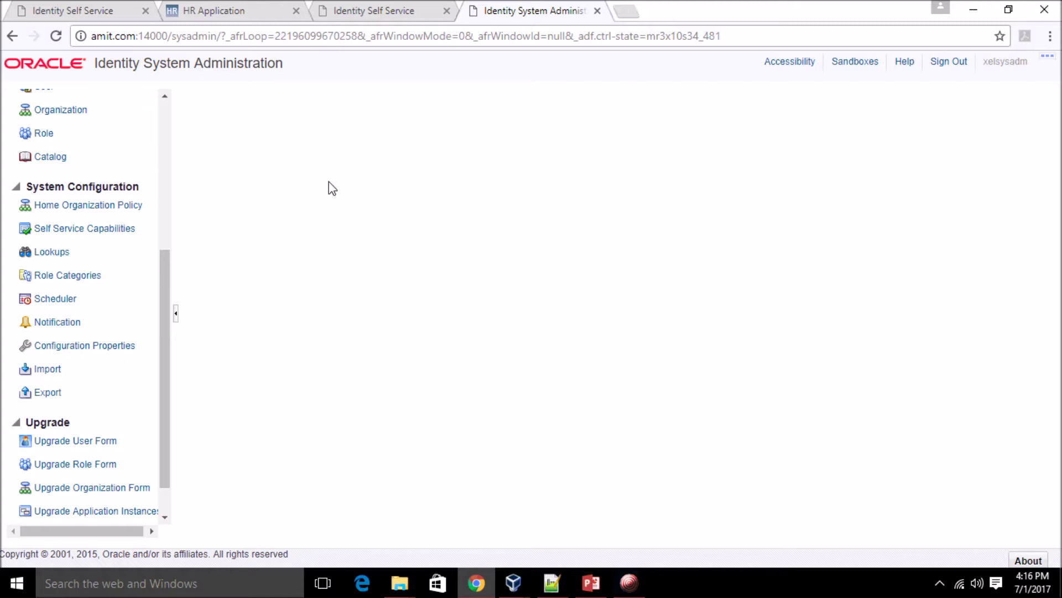
pyautogui.click(839, 64)
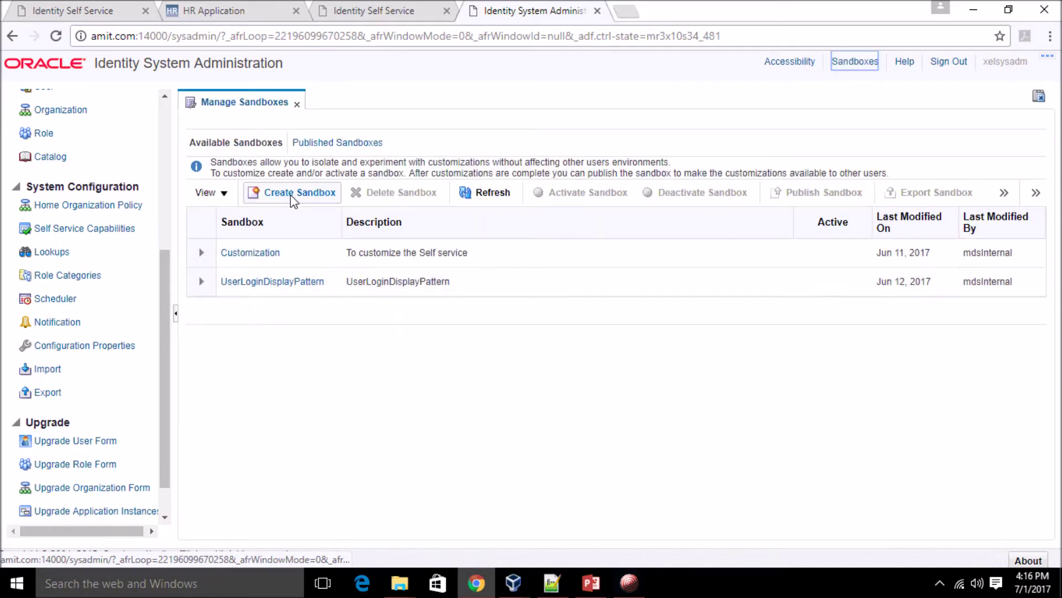
# Step: Create and save sandbox ProjectHours with ProjectHours as its description, acknowledging the confirmation
pyautogui.click(293, 195)
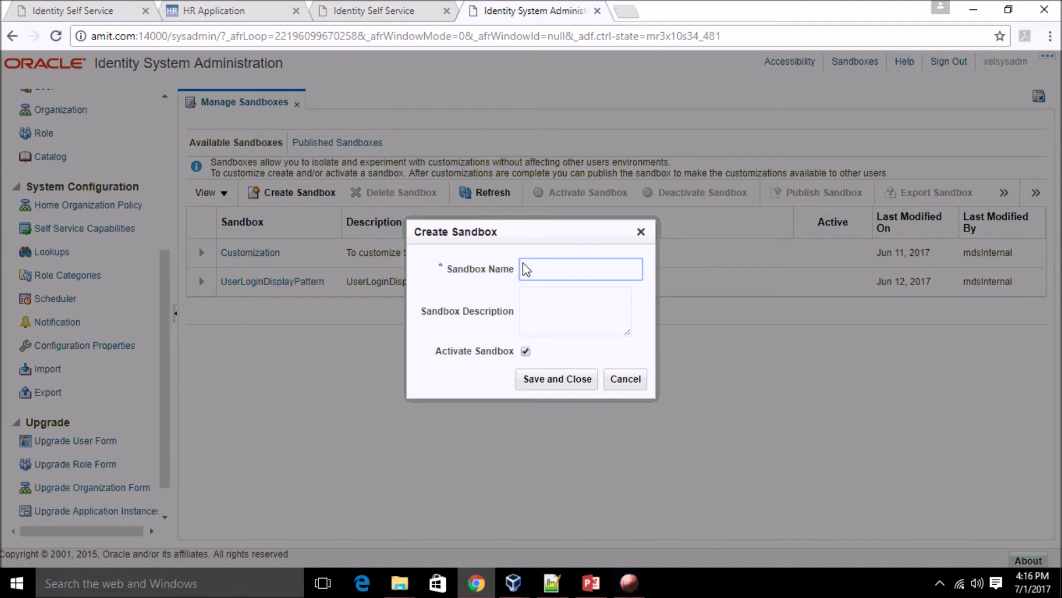
pyautogui.write('ProjectHours')
pyautogui.moveTo(579, 272); pyautogui.dragTo(489, 273)
pyautogui.hotkey('ctrl', 'c')
pyautogui.click(595, 311)
pyautogui.hotkey('ctrl', 'v')
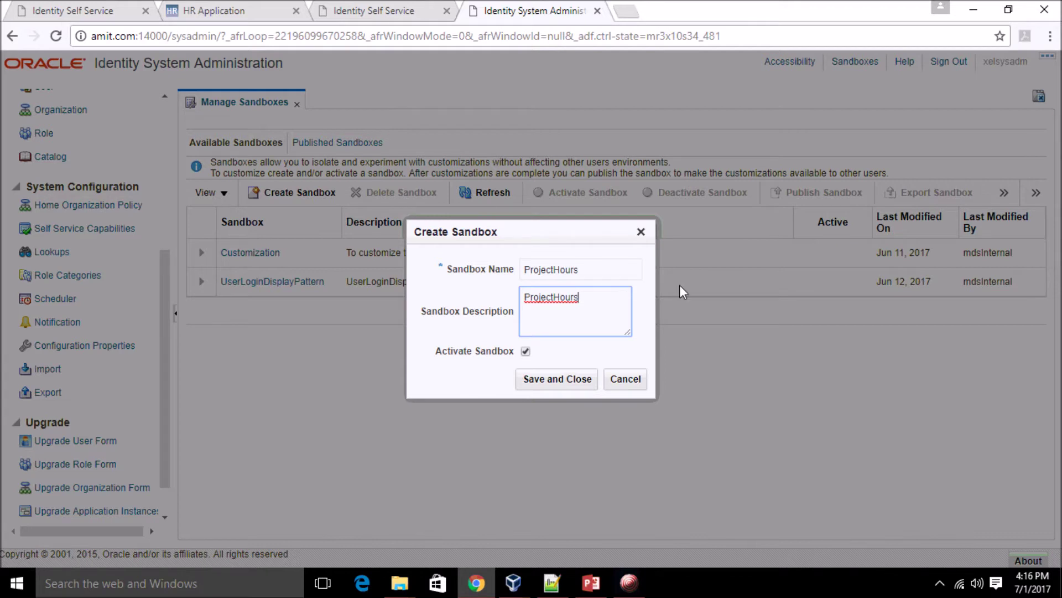
pyautogui.click(584, 377)
pyautogui.click(706, 346)
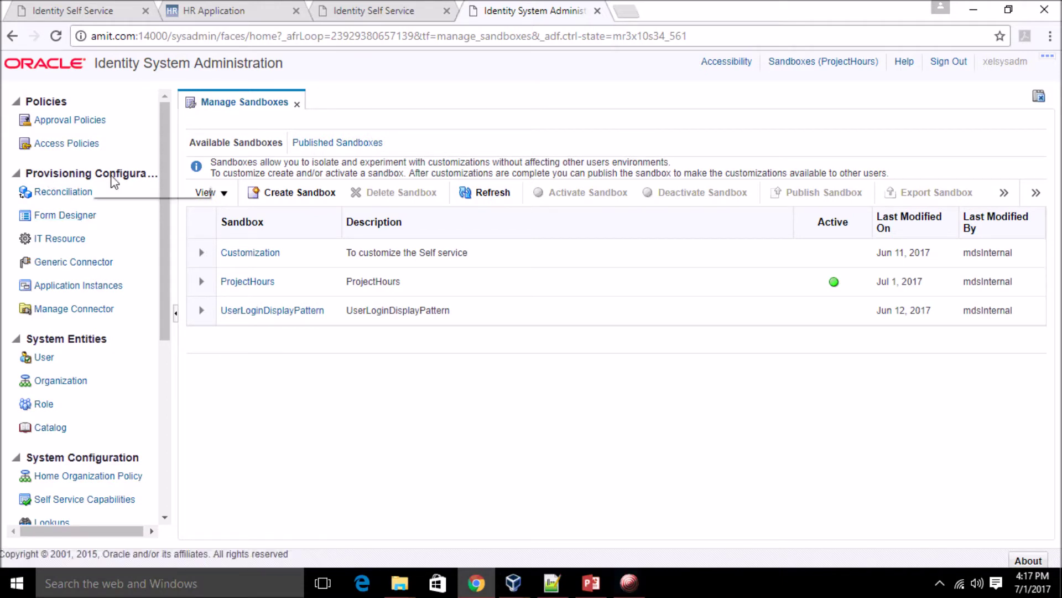
# Step: In Form Designer, filter by resource type LDAP User and open the LDAPAccountSchema form
pyautogui.click(62, 218)
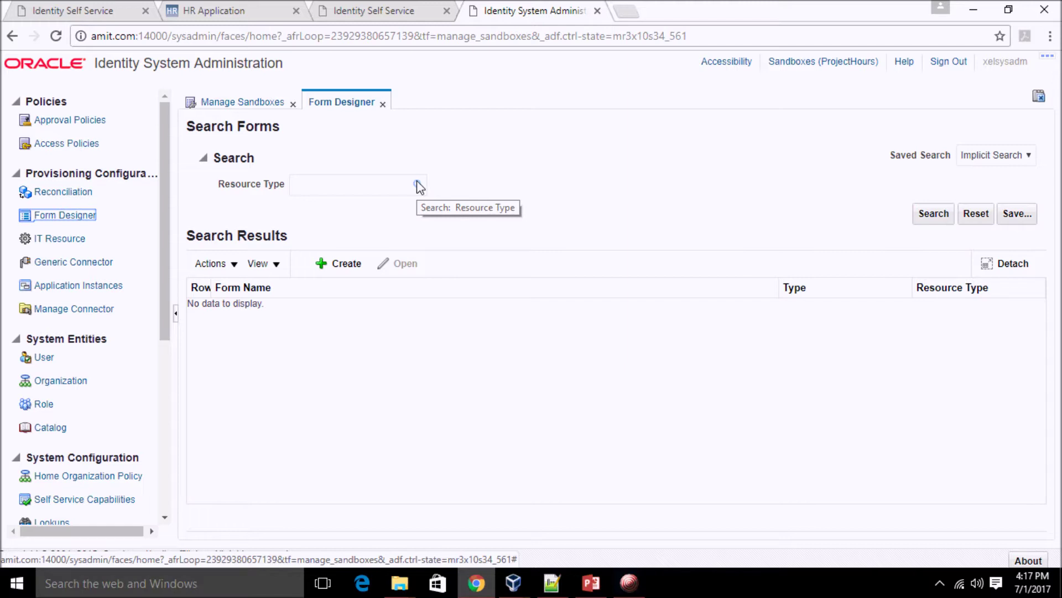
pyautogui.click(418, 185)
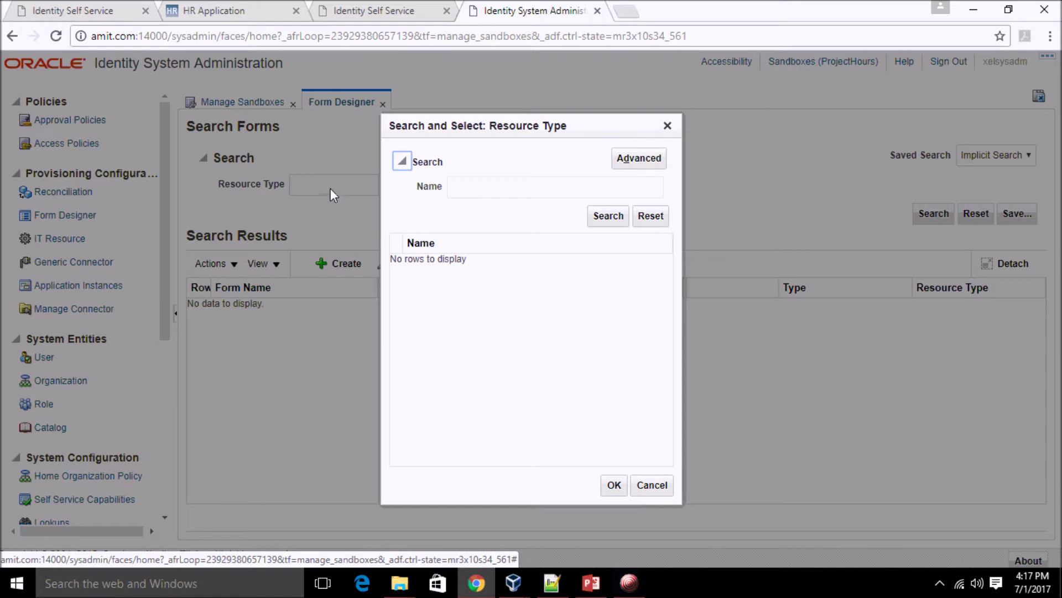
pyautogui.click(479, 188)
pyautogui.write('LDAP User')
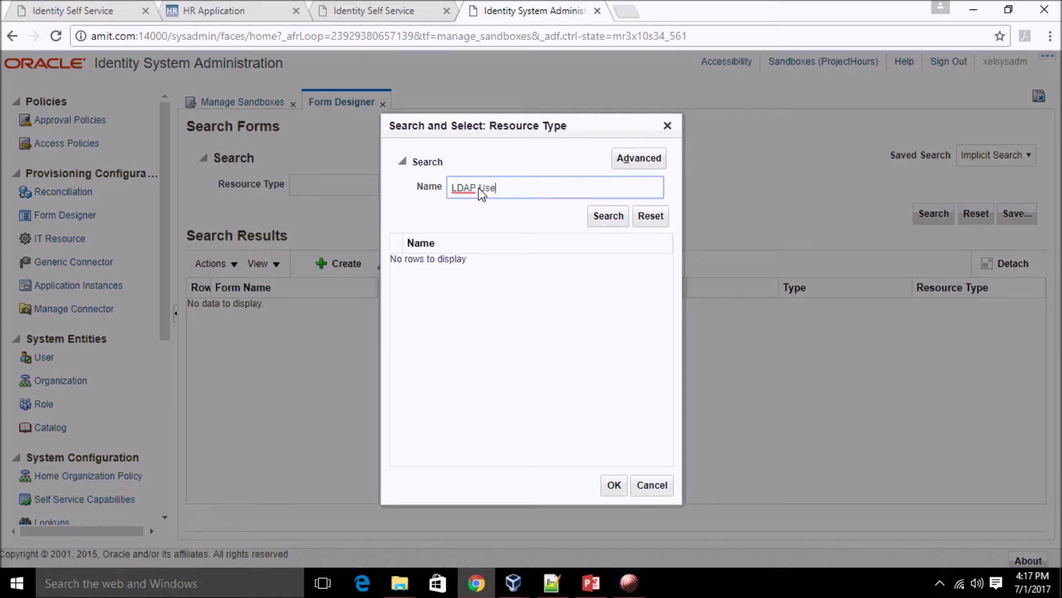
pyautogui.click(600, 219)
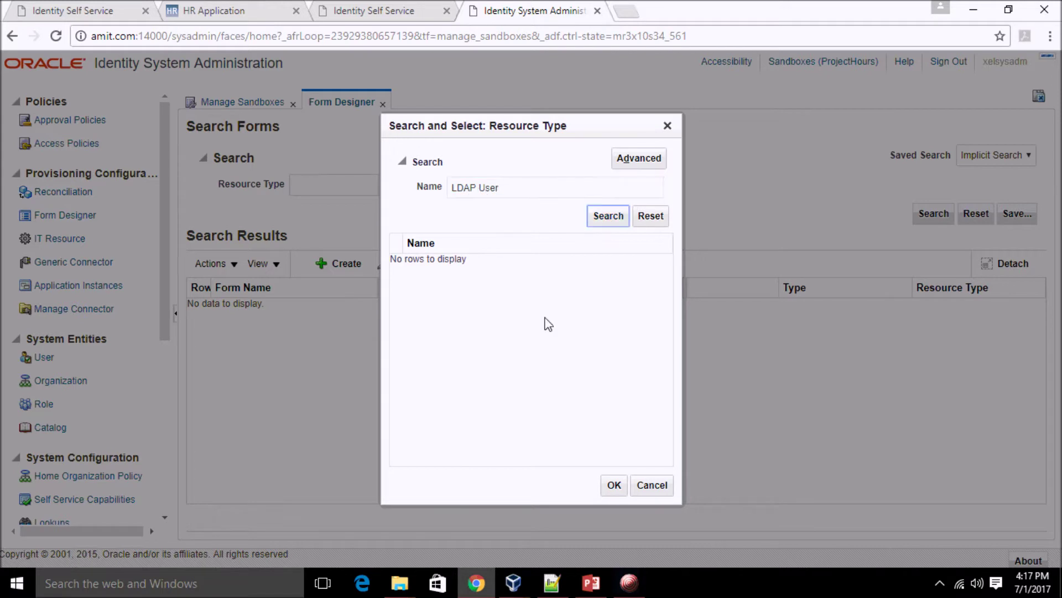
pyautogui.click(505, 265)
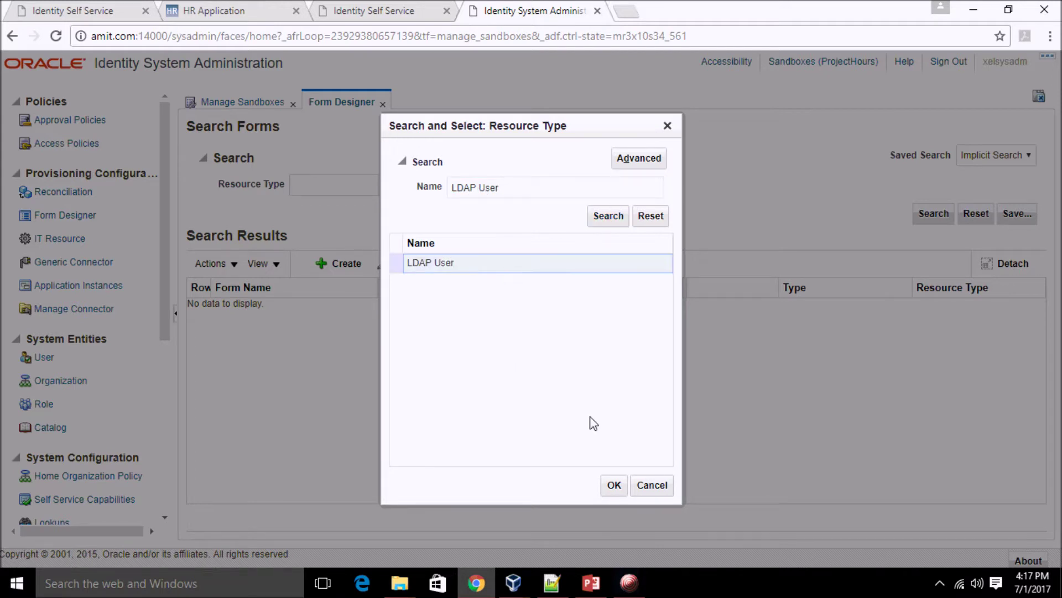
pyautogui.click(613, 485)
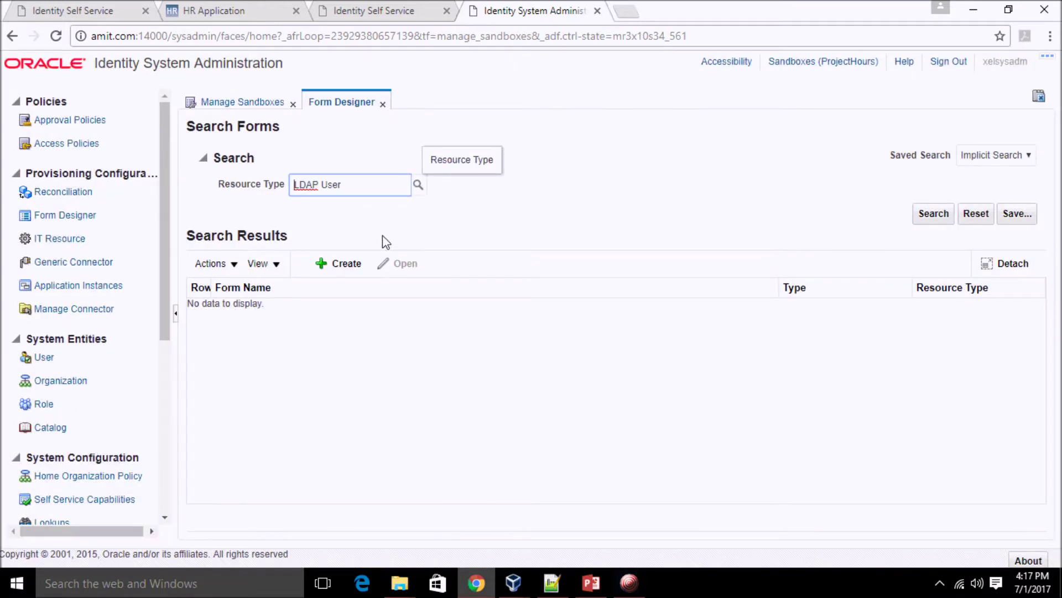
pyautogui.click(934, 219)
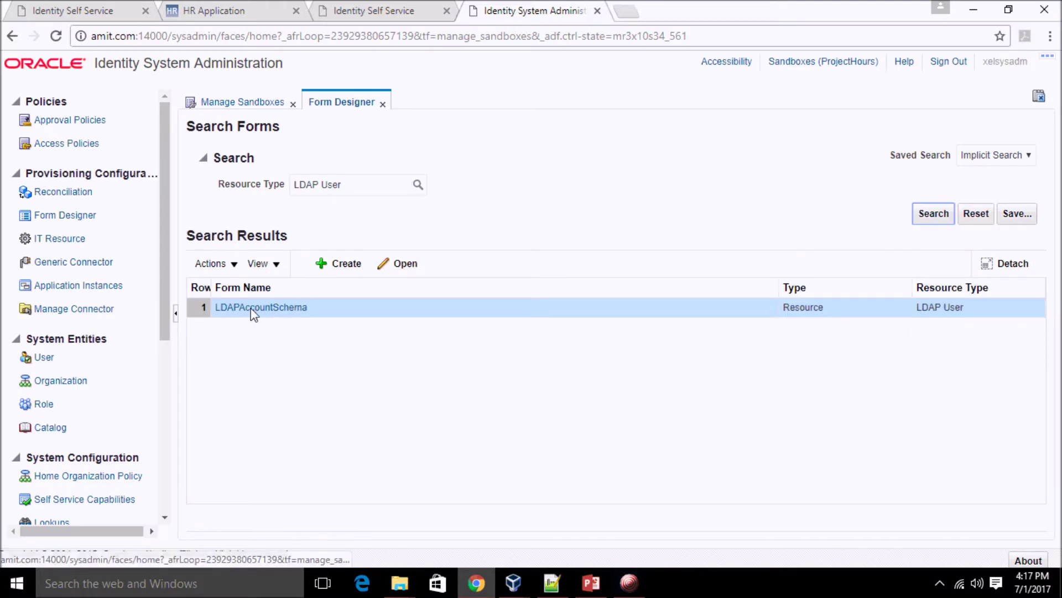
pyautogui.click(295, 307)
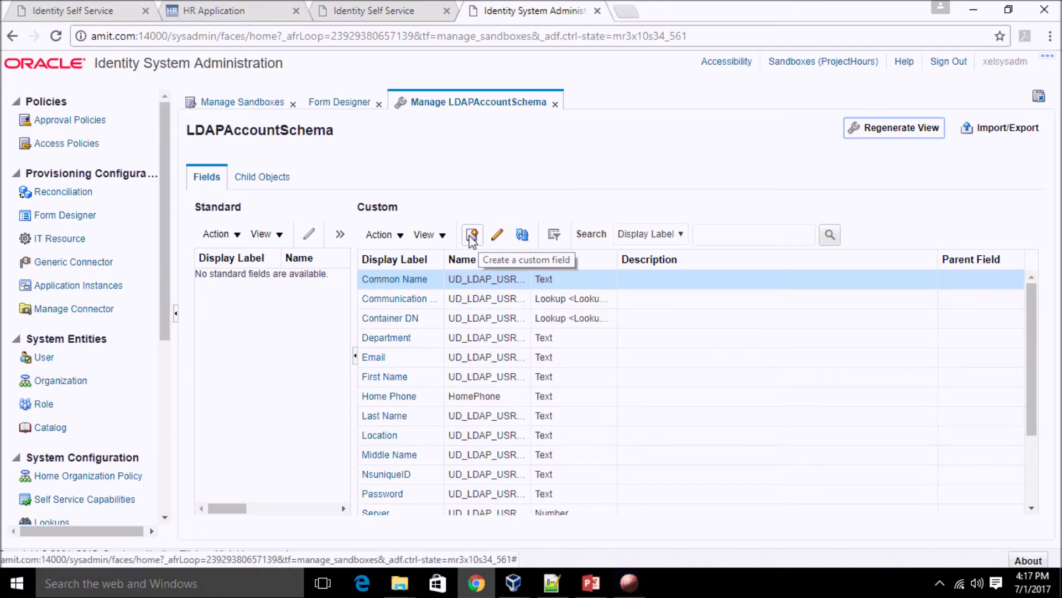
# Step: Add a custom Text field with display label 'Project Hours' and name ProjectHours
pyautogui.click(471, 236)
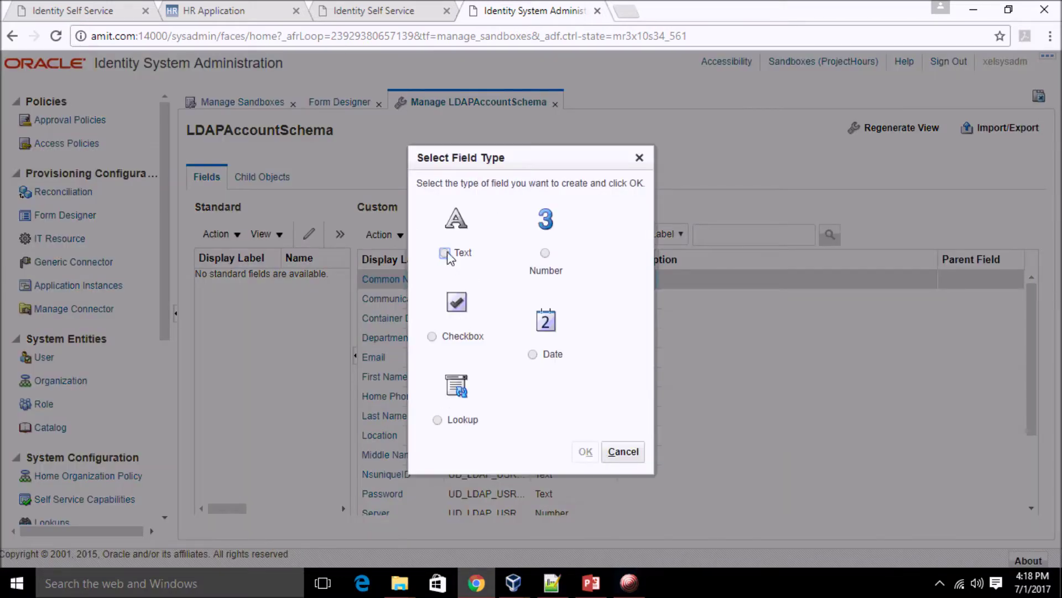
pyautogui.click(445, 254)
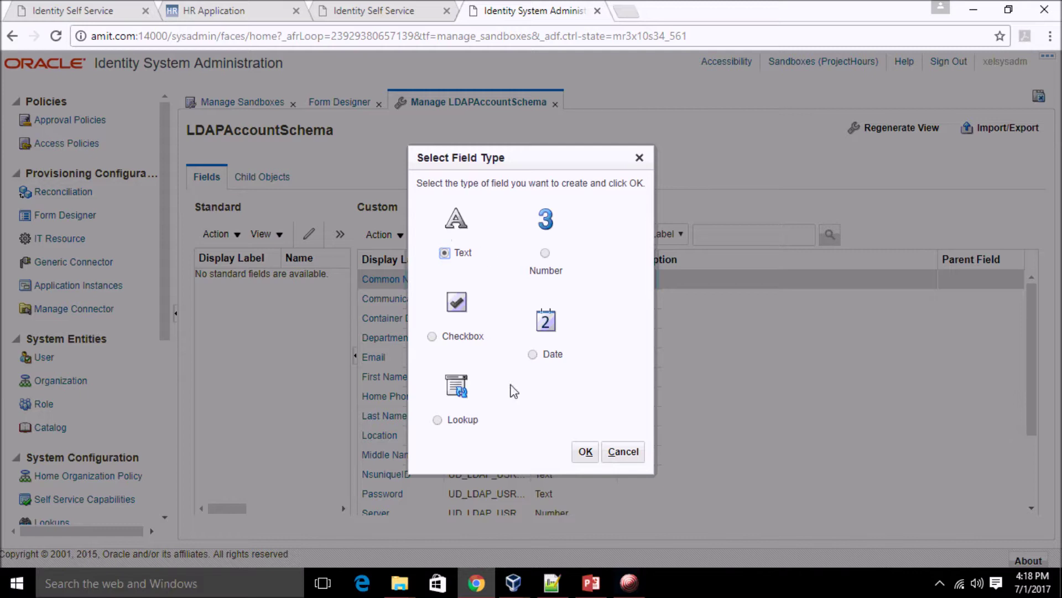
pyautogui.click(583, 453)
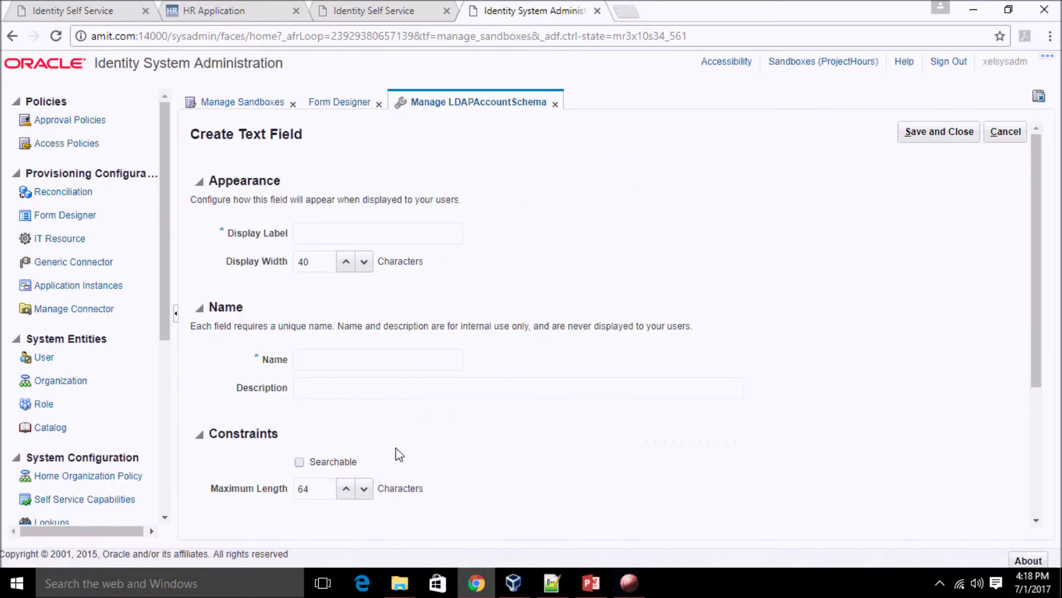
pyautogui.click(371, 241)
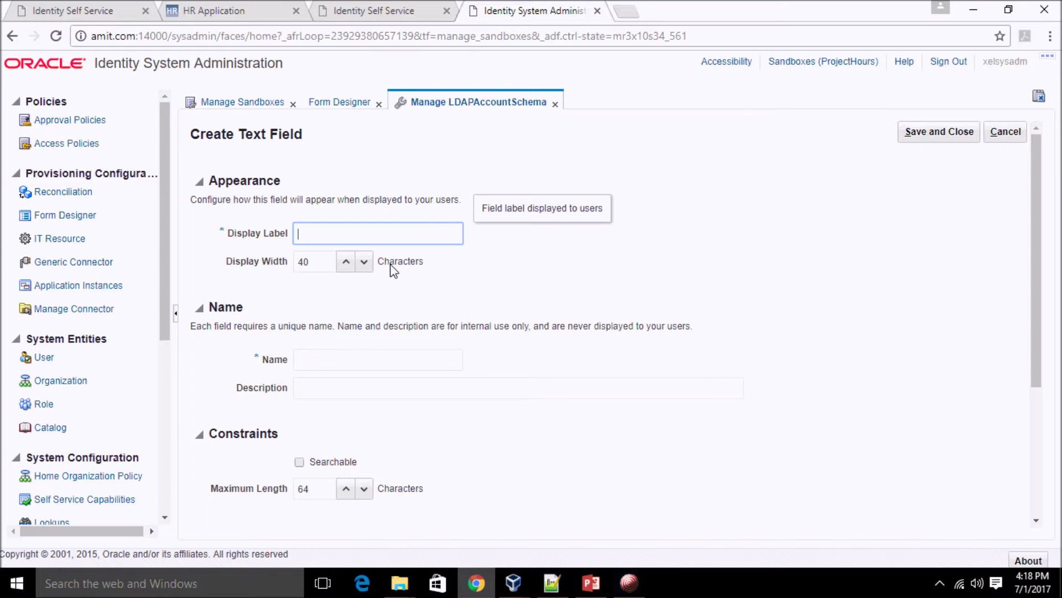
pyautogui.write('Project Hours')
pyautogui.hotkey('ctrl', 'a')
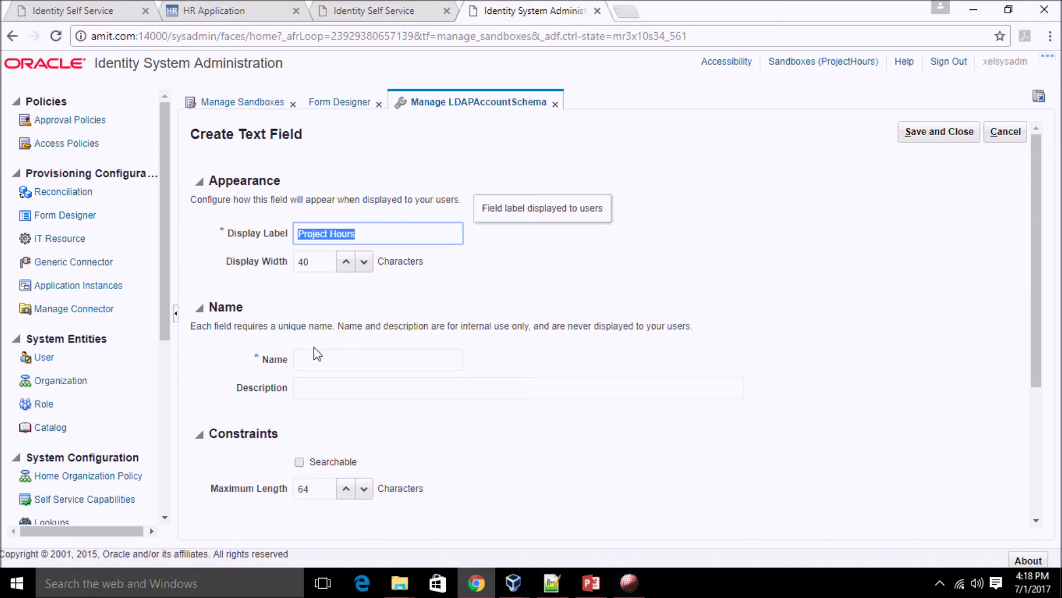
pyautogui.click(314, 359)
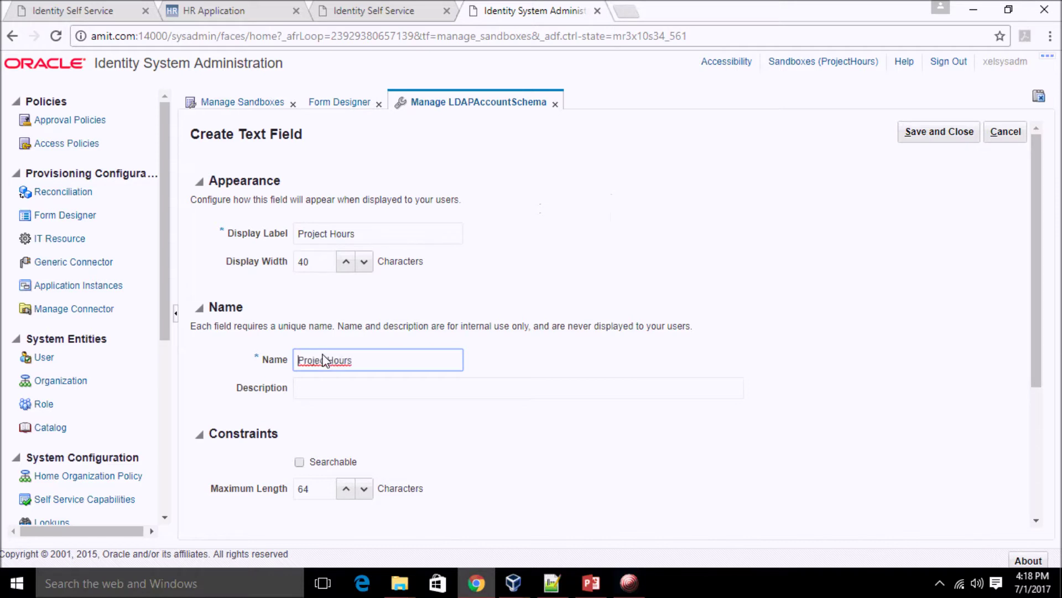
pyautogui.hotkey('ctrl', 'v')
pyautogui.moveTo(354, 361); pyautogui.dragTo(255, 358)
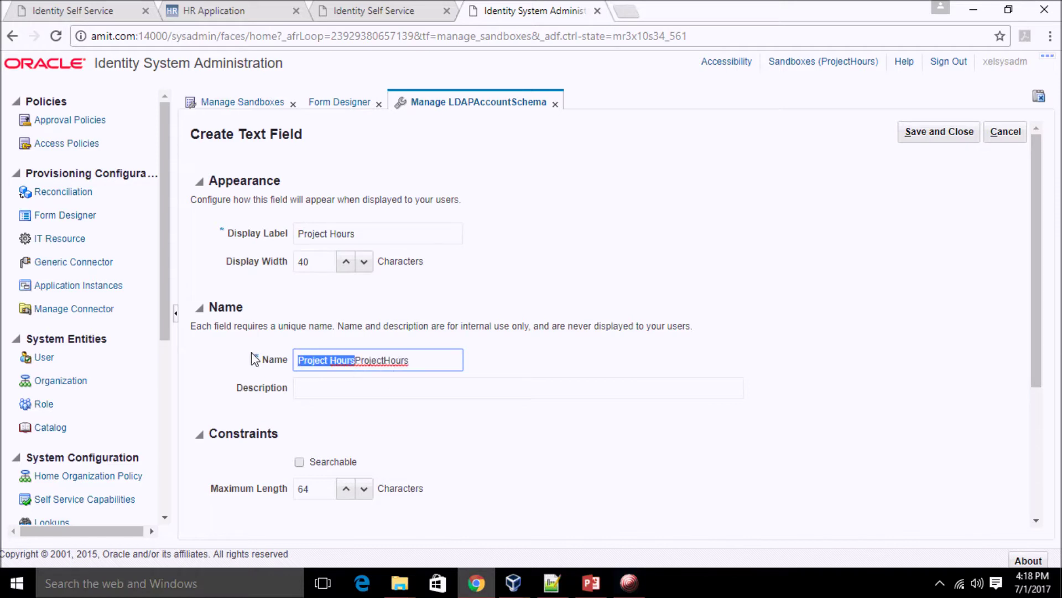
pyautogui.press('BackSpace')
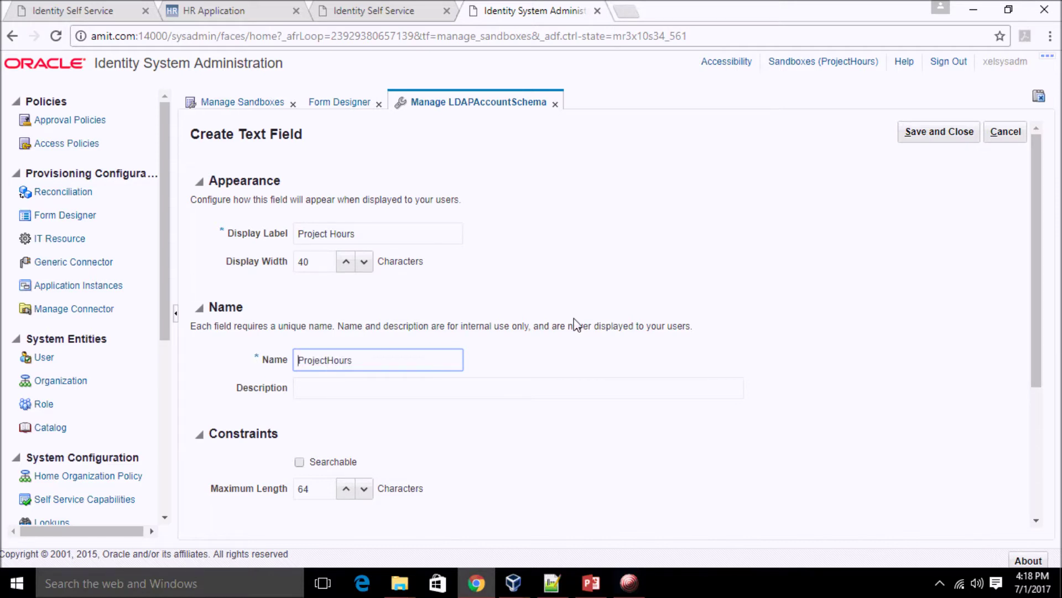
# Step: Describe it as 'How much time an employee works in a project', make it searchable, and save
pyautogui.click(415, 394)
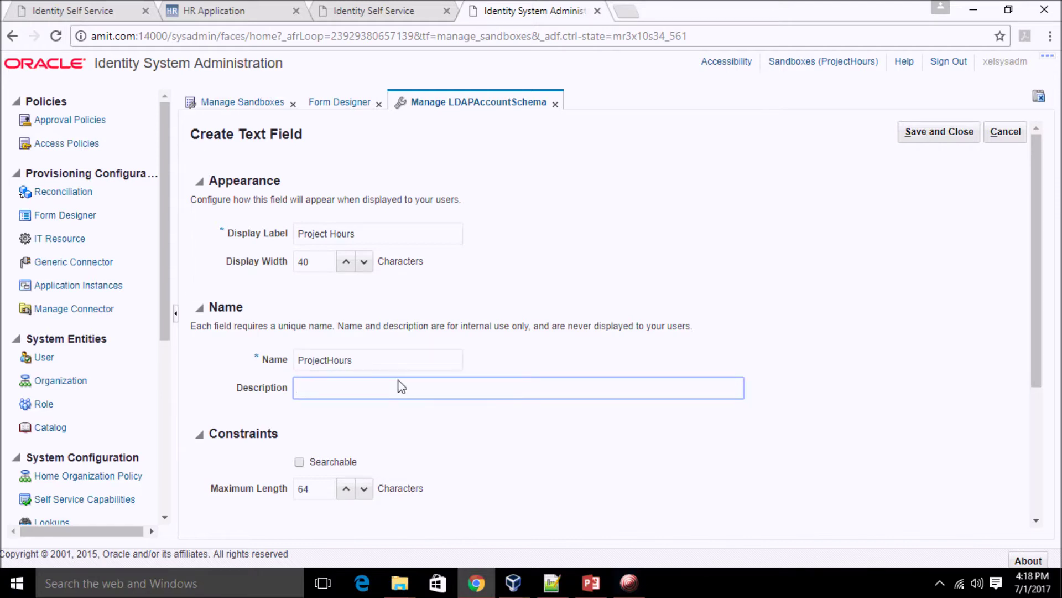
pyautogui.write('How much time')
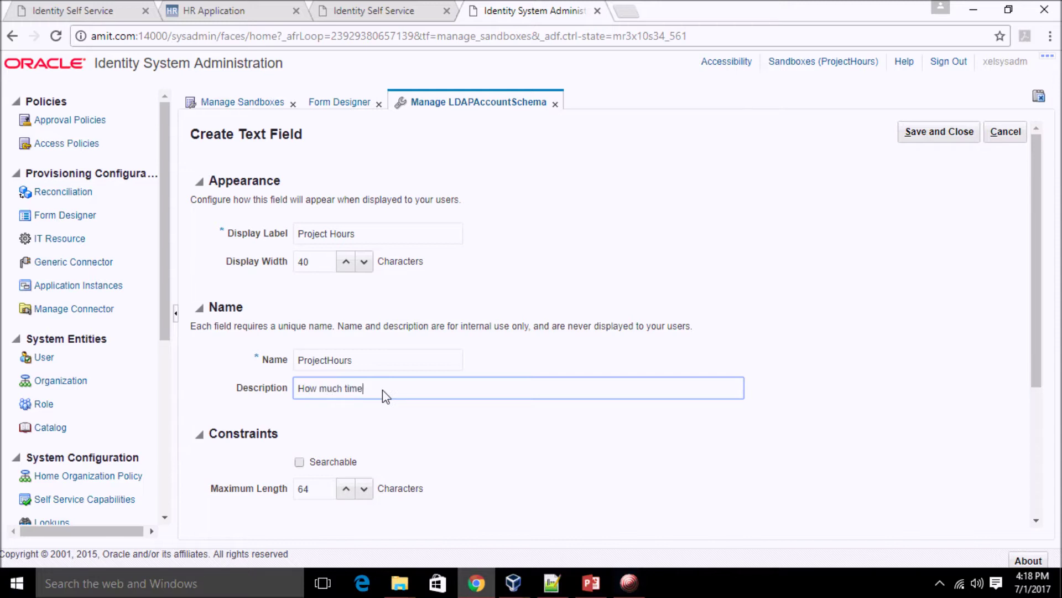
pyautogui.write(' an employee works in a p')
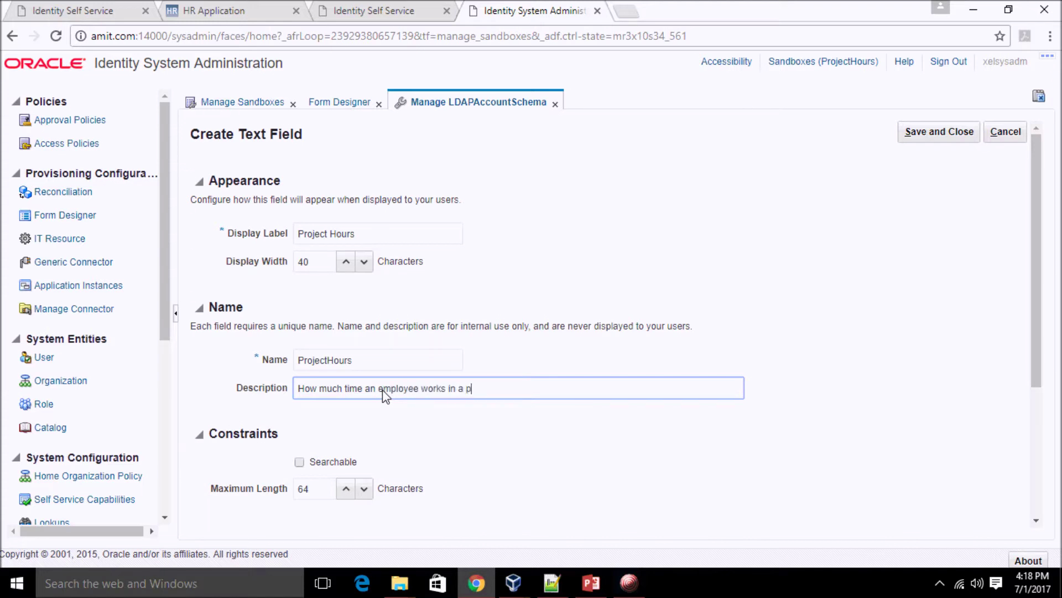
pyautogui.write('roject')
pyautogui.click(298, 463)
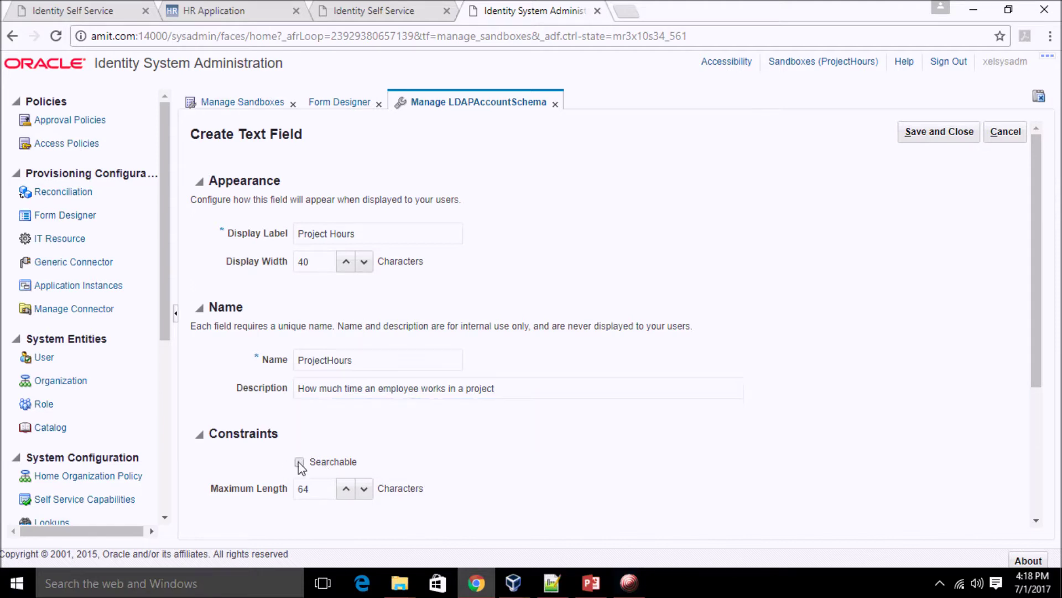
pyautogui.click(938, 139)
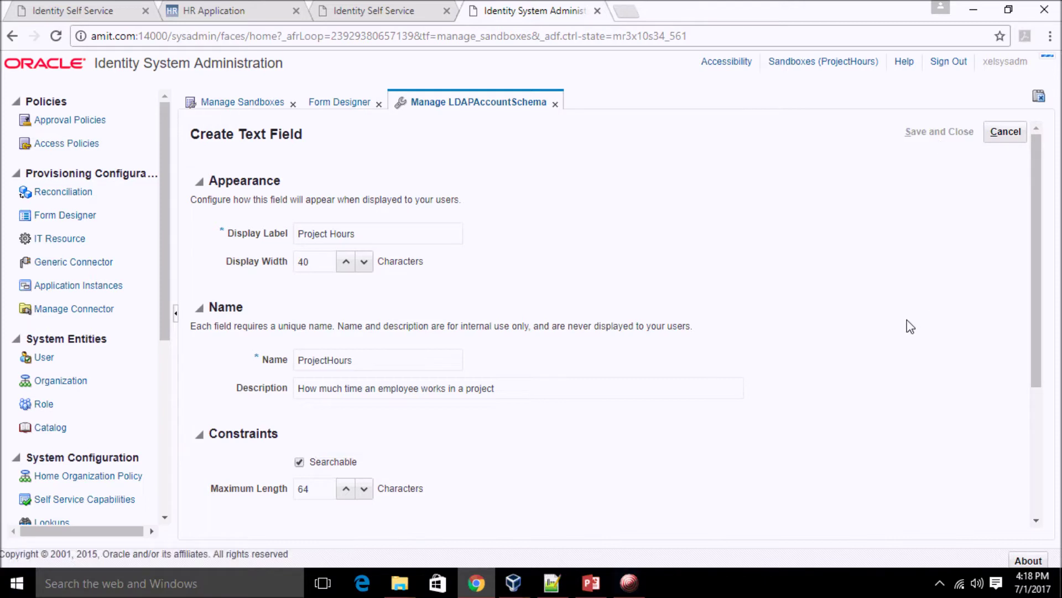
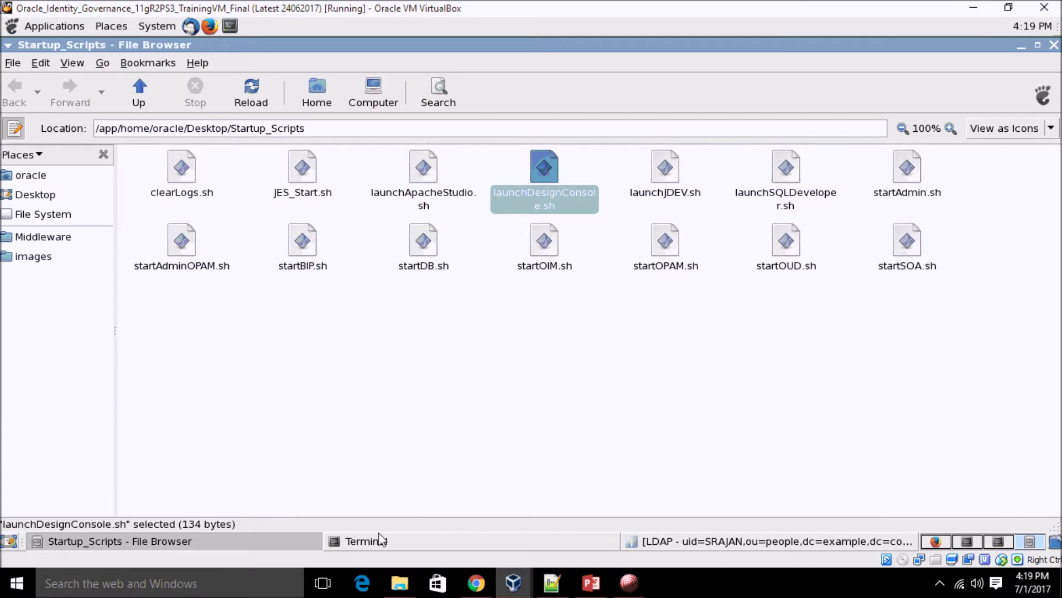
# Step: Minimize the file browser and terminal windows to uncover newAttribute.ldif and the other desktop files
pyautogui.click(228, 547)
pyautogui.click(228, 546)
pyautogui.click(1022, 47)
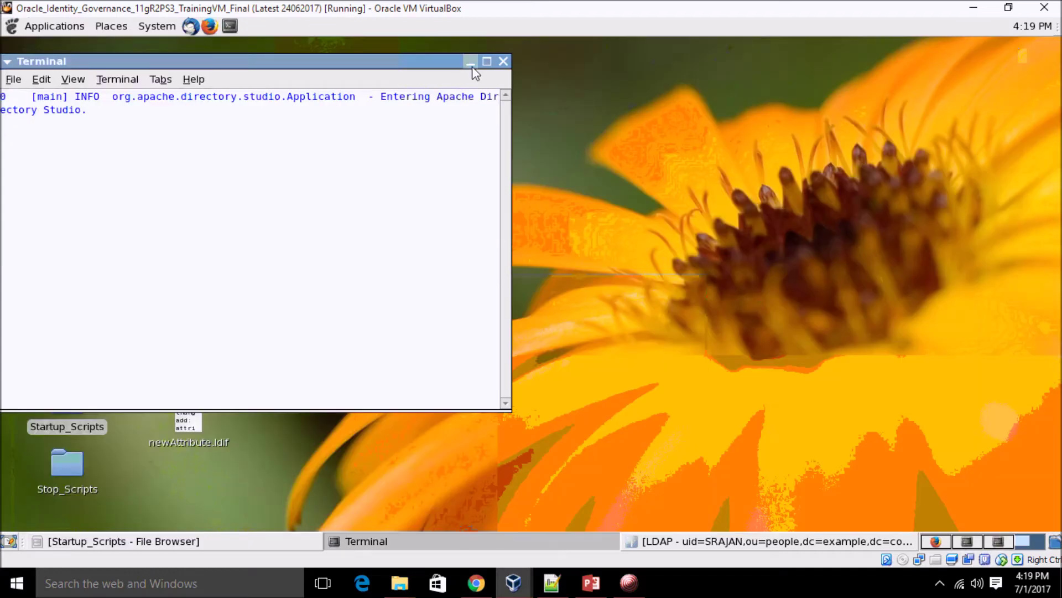
pyautogui.click(471, 62)
pyautogui.rightClick(628, 171)
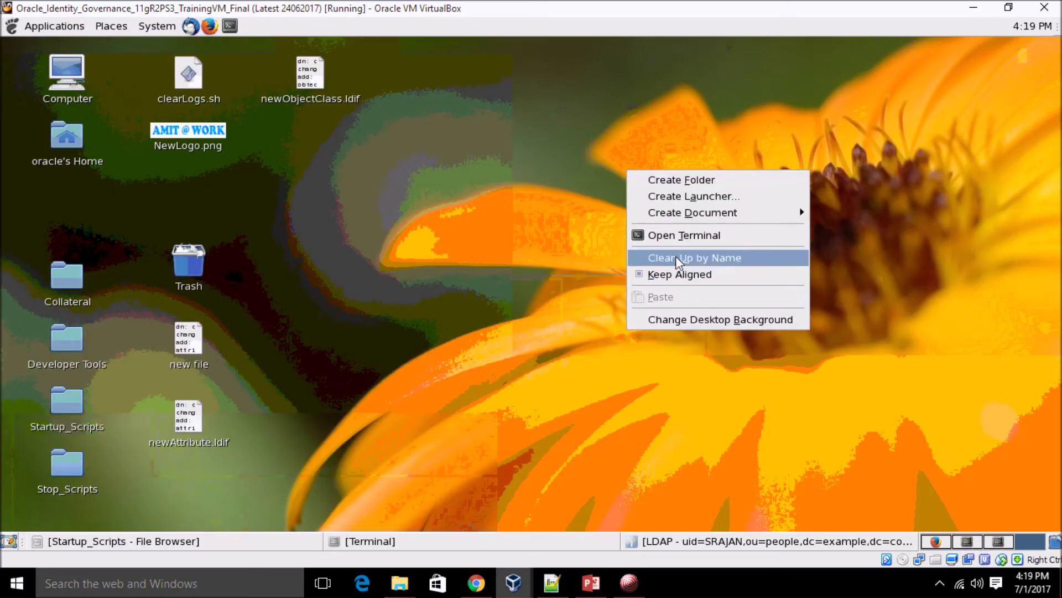
pyautogui.click(567, 339)
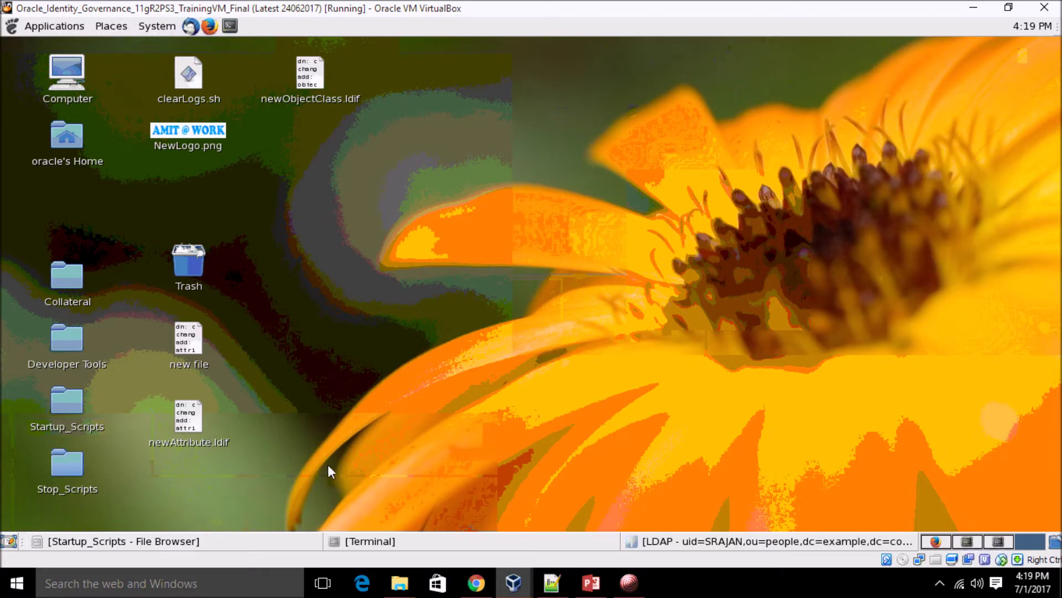
pyautogui.rightClick(190, 418)
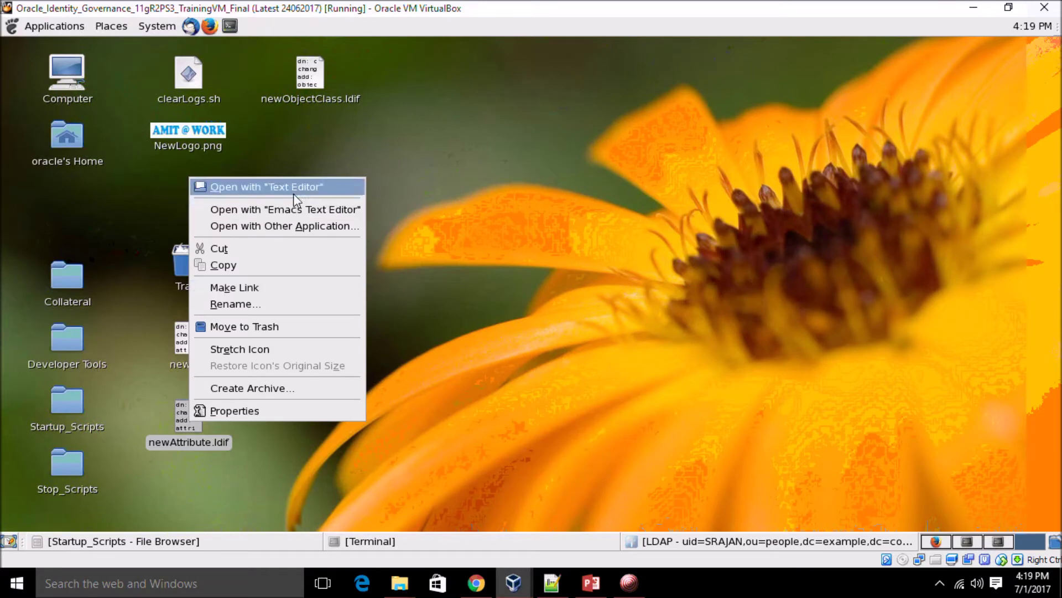
# Step: Open newAttribute.ldif in gedit despite the warning and review its cn=schema, attributeTypes and SYNTAX lines
pyautogui.click(295, 187)
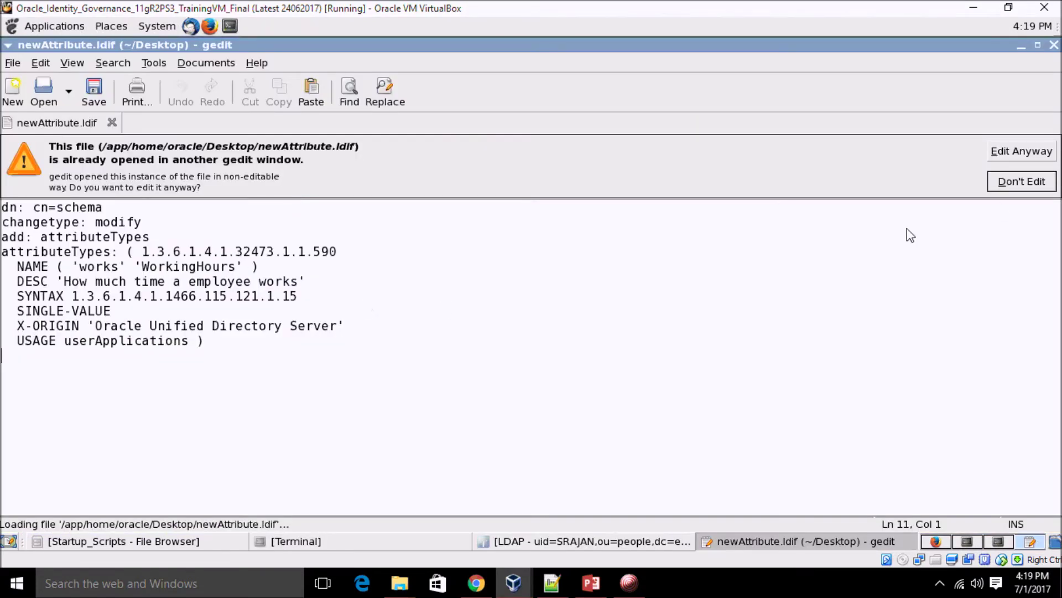
pyautogui.click(1021, 159)
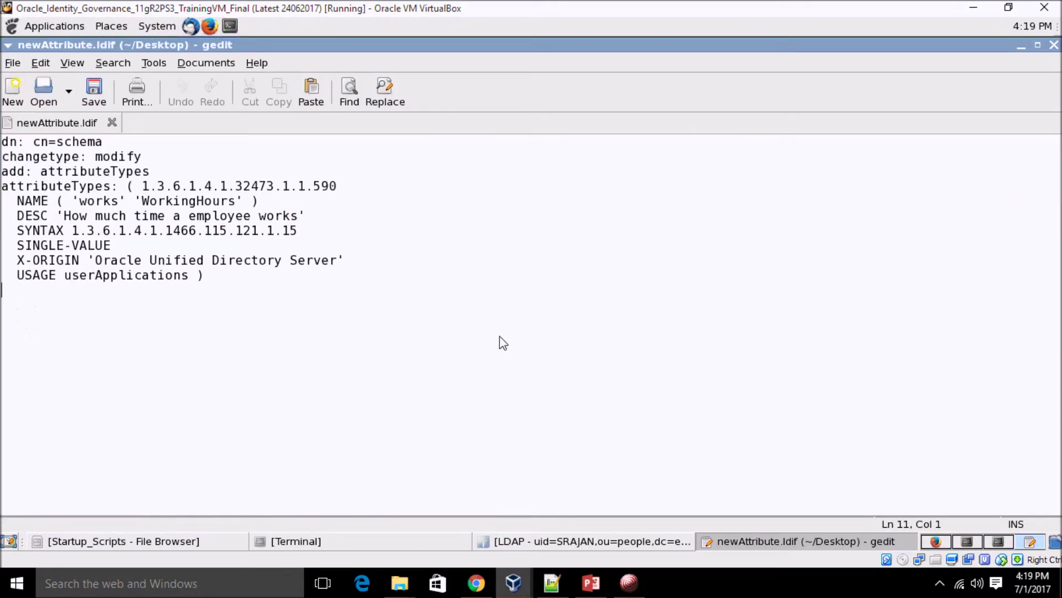
pyautogui.doubleClick(95, 202)
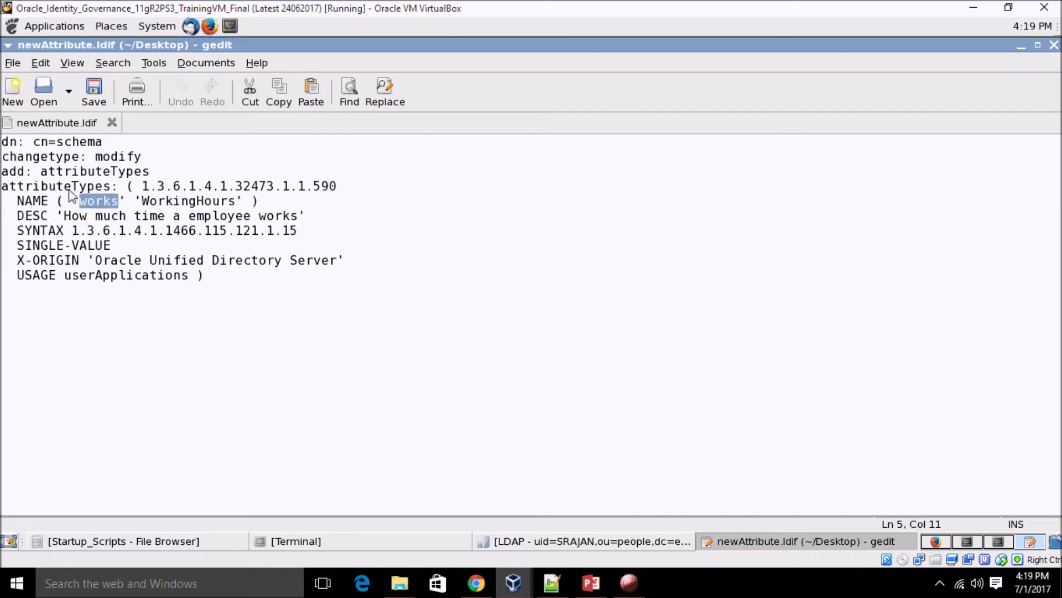
pyautogui.moveTo(34, 142); pyautogui.dragTo(103, 143)
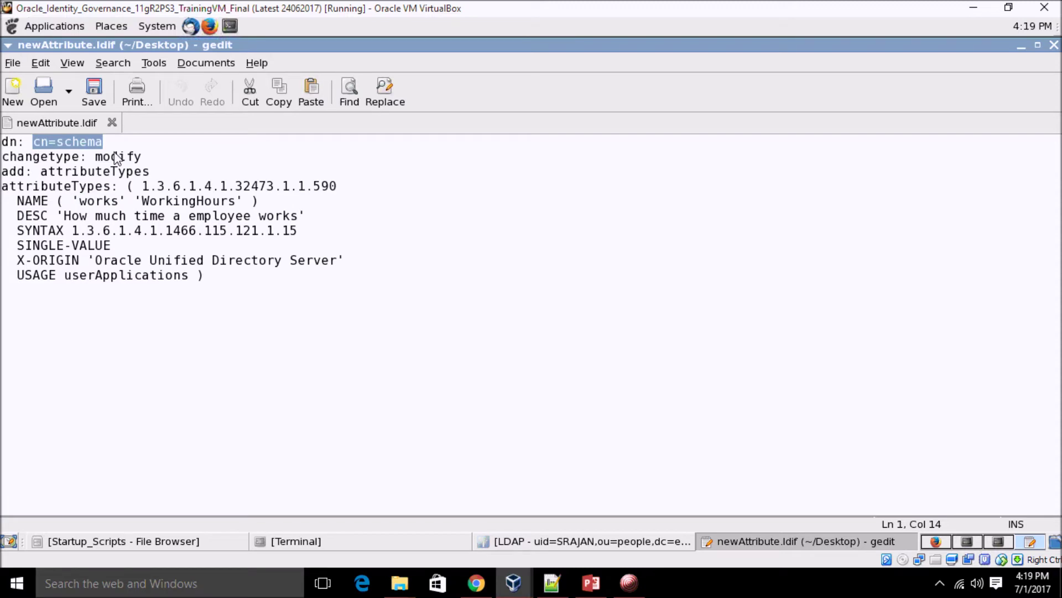
pyautogui.moveTo(42, 172); pyautogui.dragTo(155, 178)
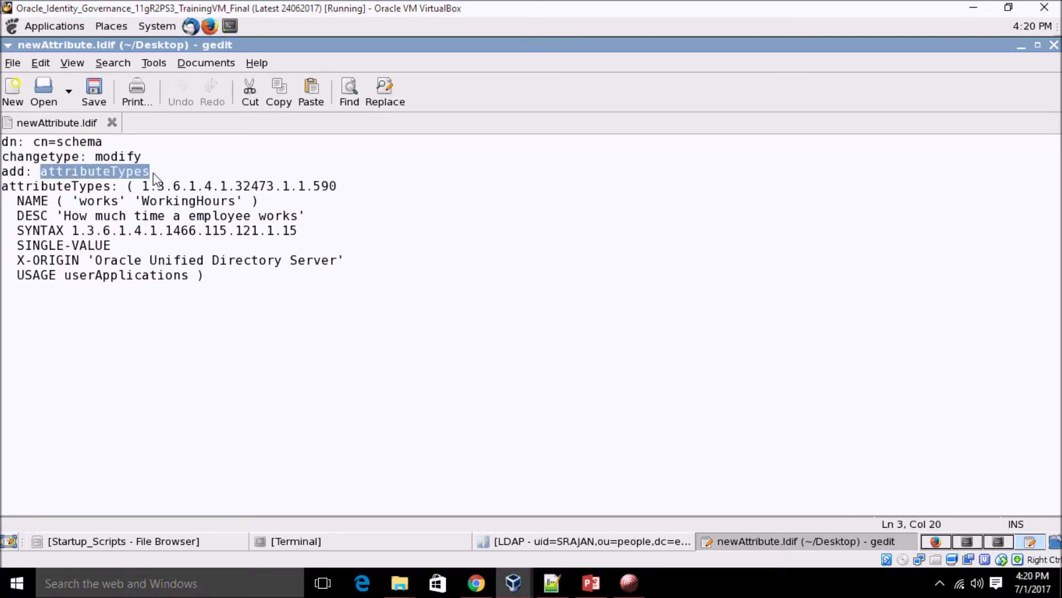
pyautogui.moveTo(70, 232); pyautogui.dragTo(299, 235)
pyautogui.click(258, 294)
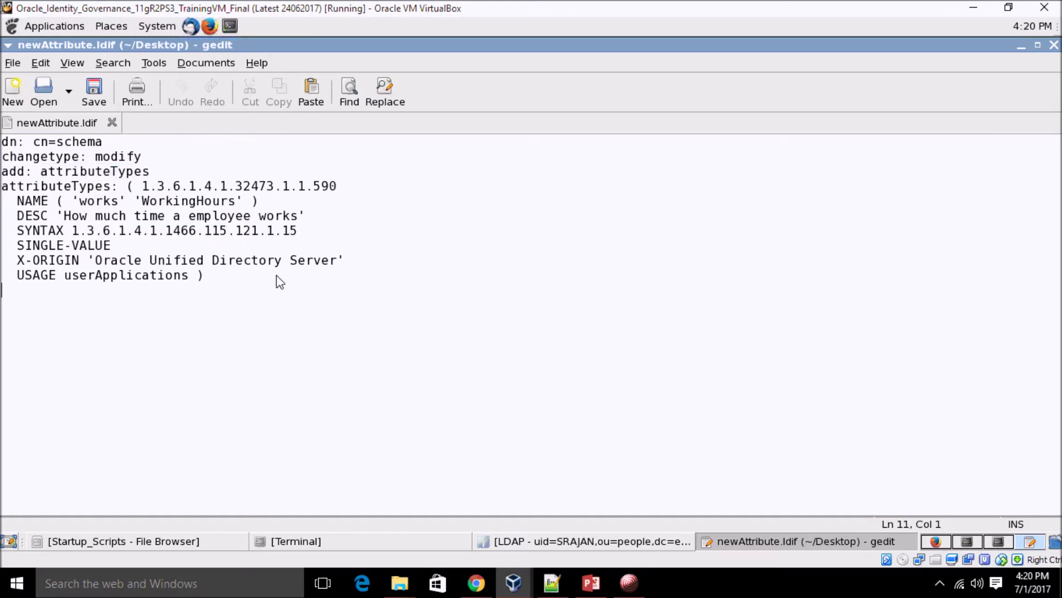
# Step: Change the attribute OID ending from 1.1.590 to 1.1.591
pyautogui.click(335, 188)
pyautogui.press('BackSpace')
pyautogui.write('1')
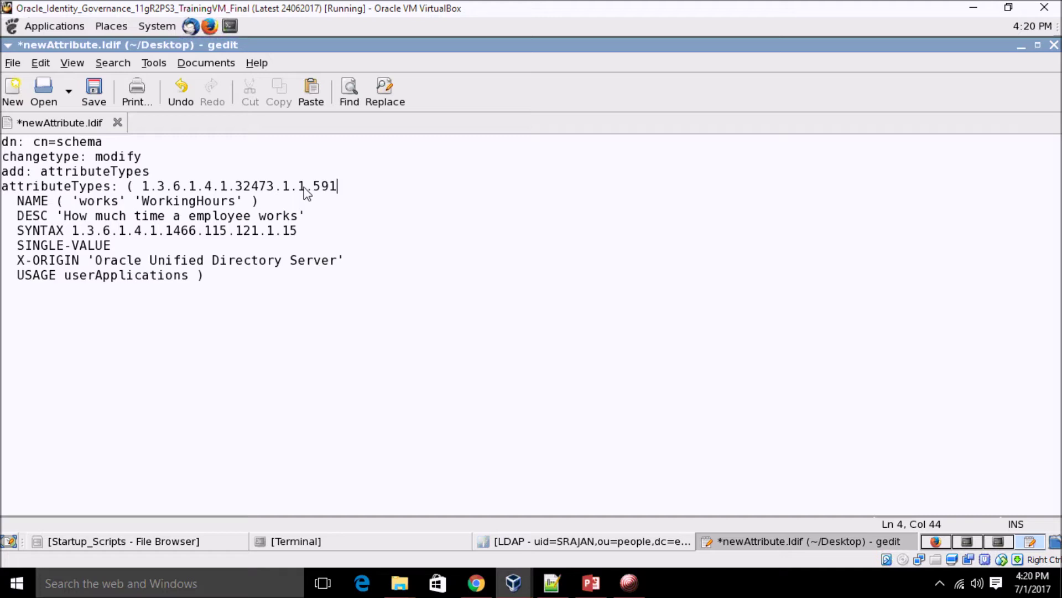
# Step: Replace the name 'works' on the NAME line with ProjectHours
pyautogui.click(86, 200)
pyautogui.press('Right')
pyautogui.press('Right')
pyautogui.press('Delete')
pyautogui.press('Delete')
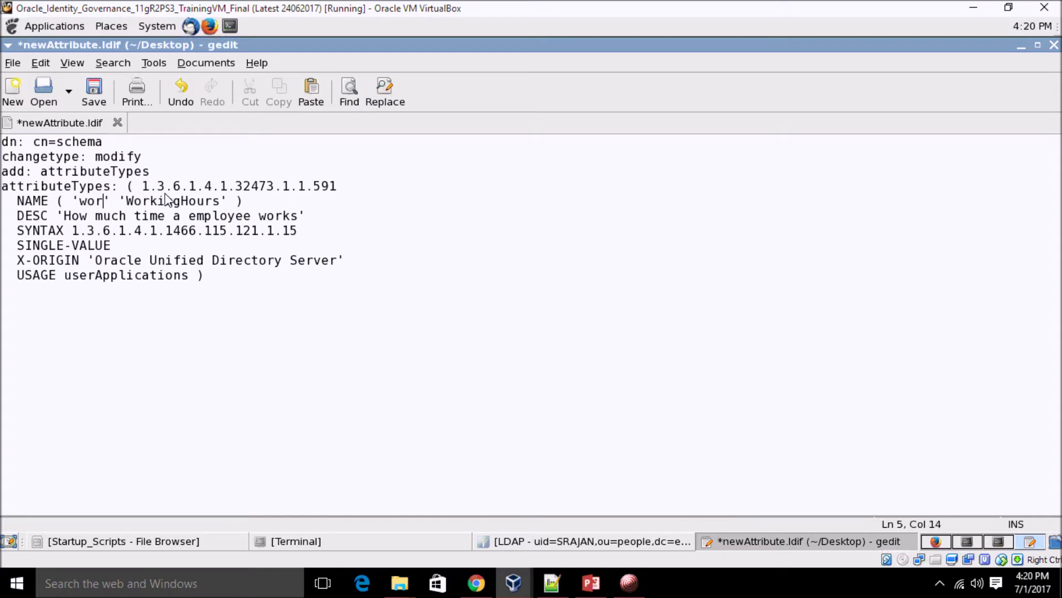
pyautogui.press('BackSpace')
pyautogui.press('BackSpace')
pyautogui.press('BackSpace')
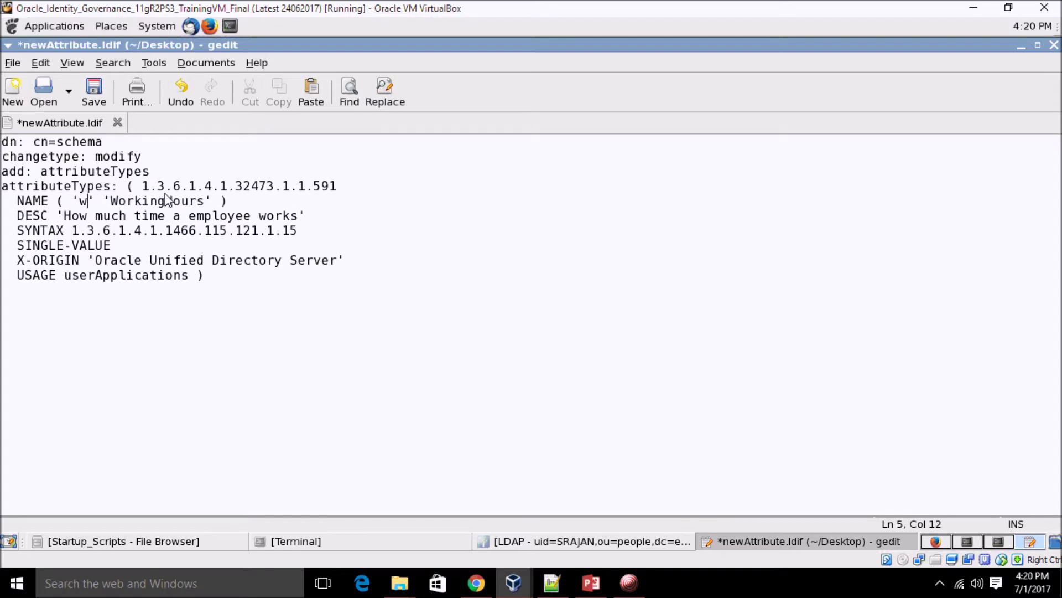
pyautogui.write('Project')
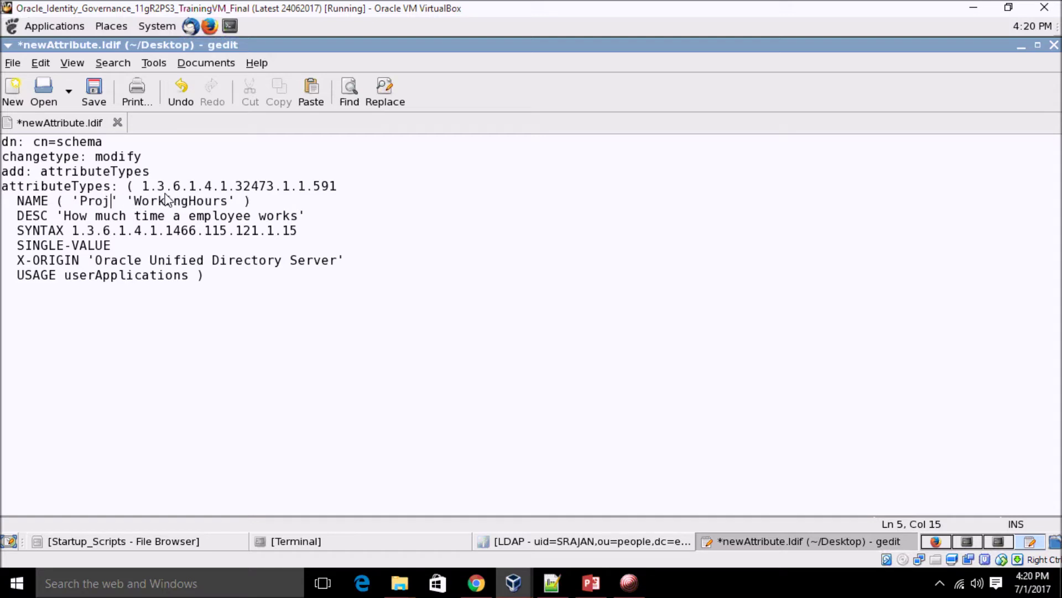
pyautogui.write('Hours')
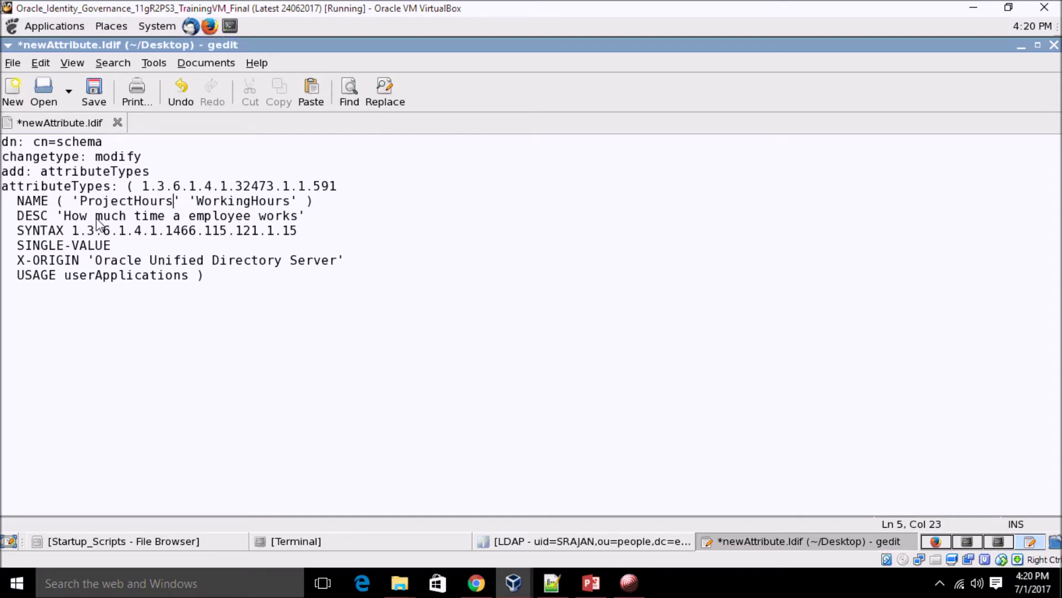
# Step: Paste ProjectHours over WorkingHours, save newAttribute.ldif, and select all its text
pyautogui.doubleClick(111, 202)
pyautogui.hotkey('ctrl', 'c')
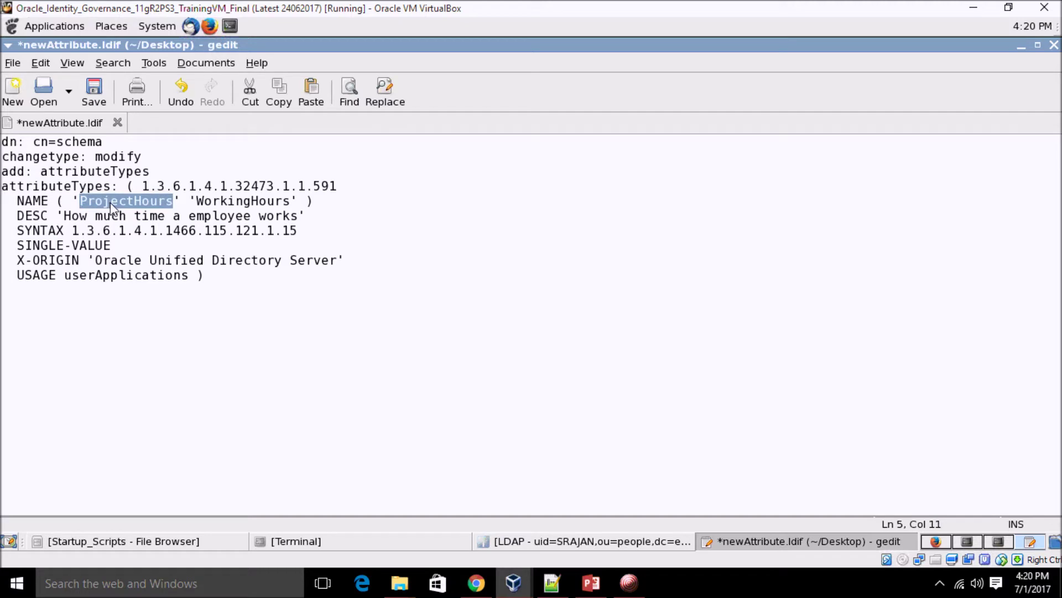
pyautogui.moveTo(197, 205); pyautogui.dragTo(291, 206)
pyautogui.hotkey('ctrl', 'v')
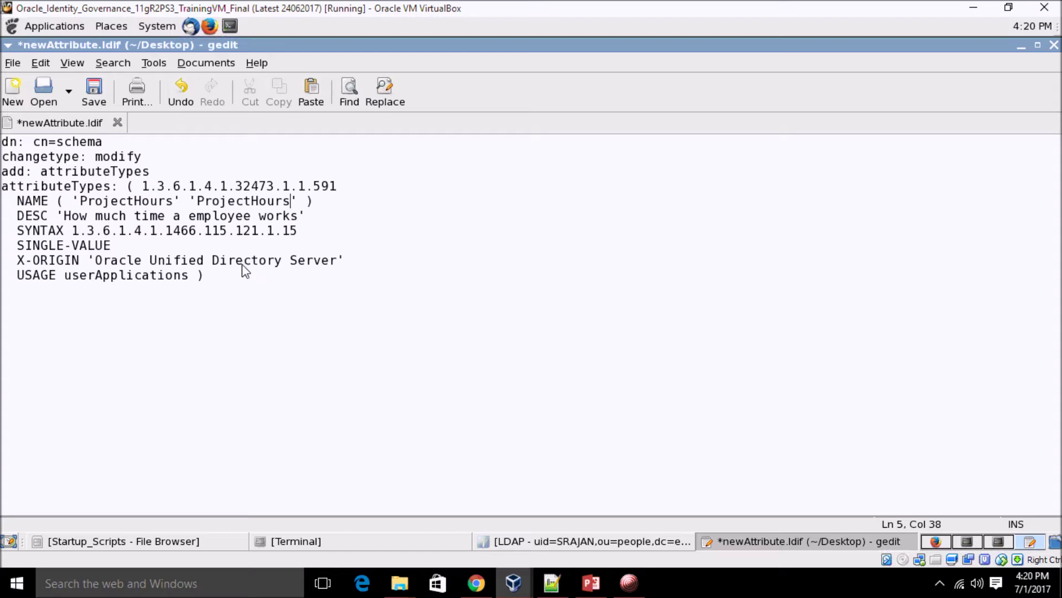
pyautogui.hotkey('ctrl', 's')
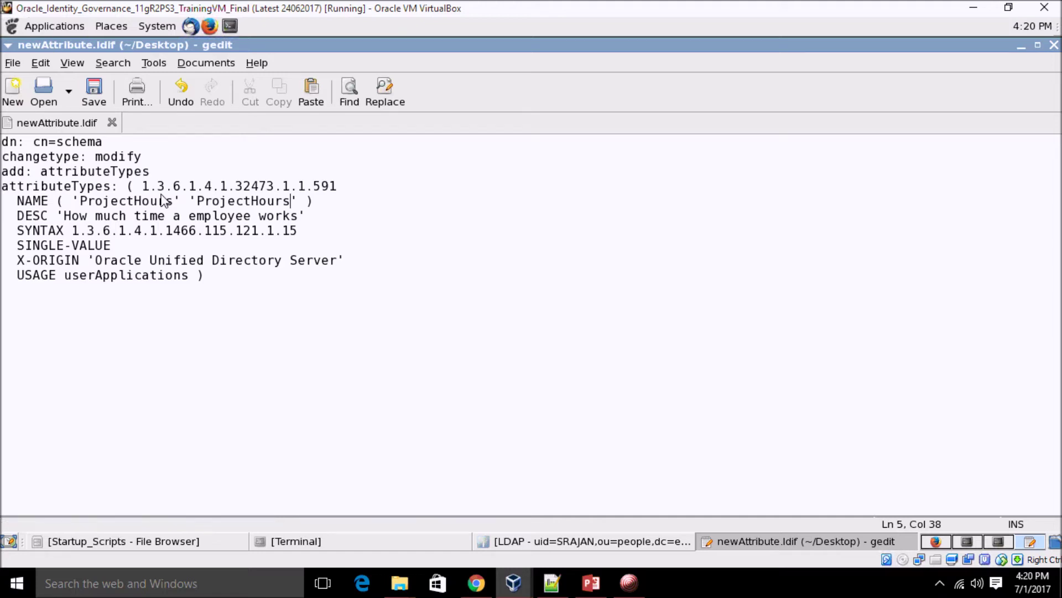
pyautogui.moveTo(210, 287); pyautogui.dragTo(2, 145)
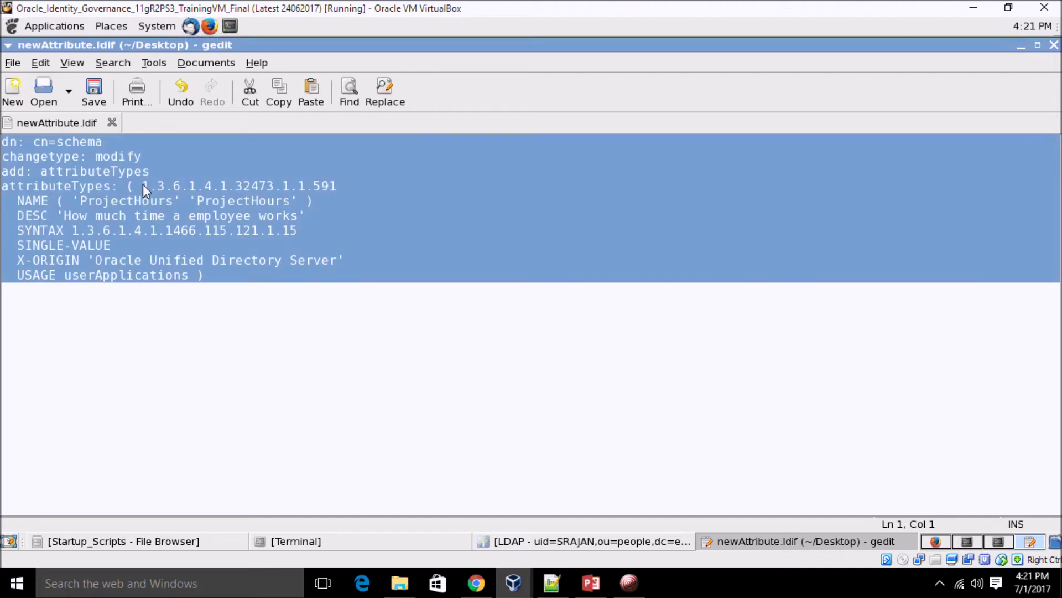
# Step: Close the old terminal window and minimize gedit
pyautogui.click(299, 541)
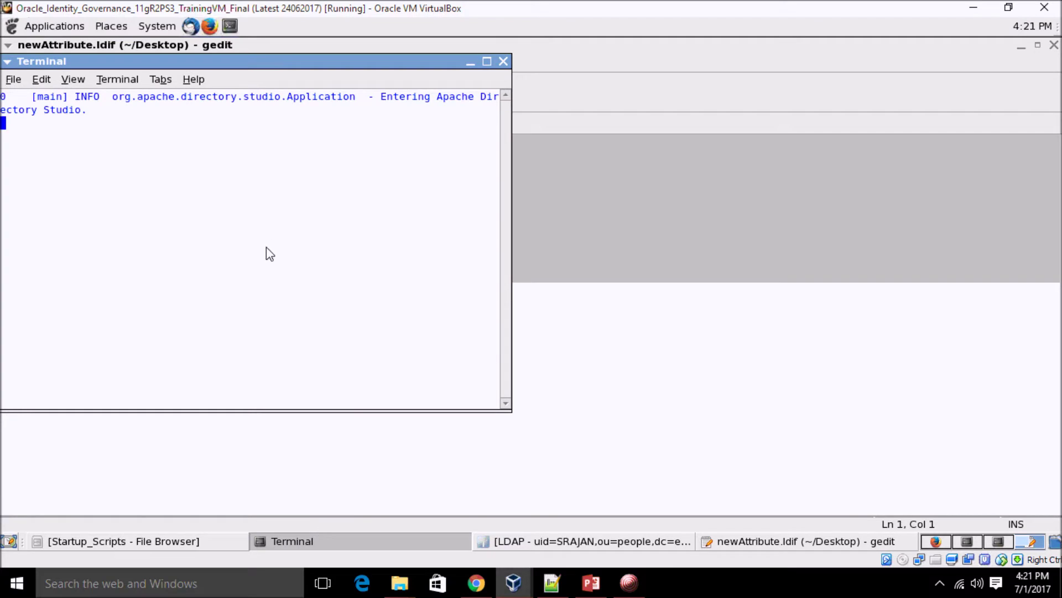
pyautogui.click(506, 59)
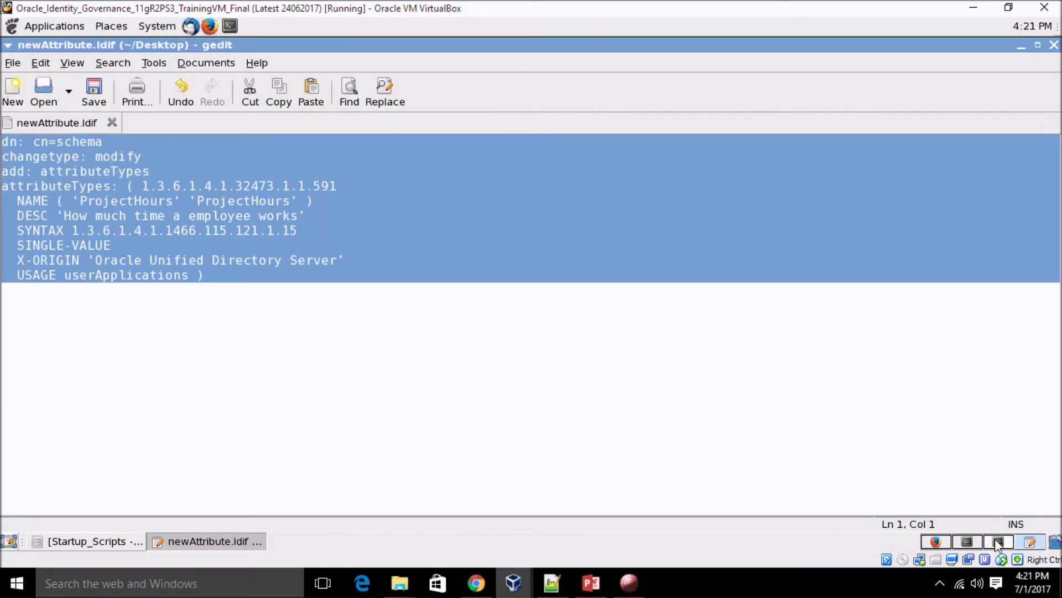
pyautogui.click(1021, 44)
# Step: Open a new terminal from the desktop and cd into /app/oud/asinst_1/OUD/bin
pyautogui.rightClick(449, 195)
pyautogui.click(492, 248)
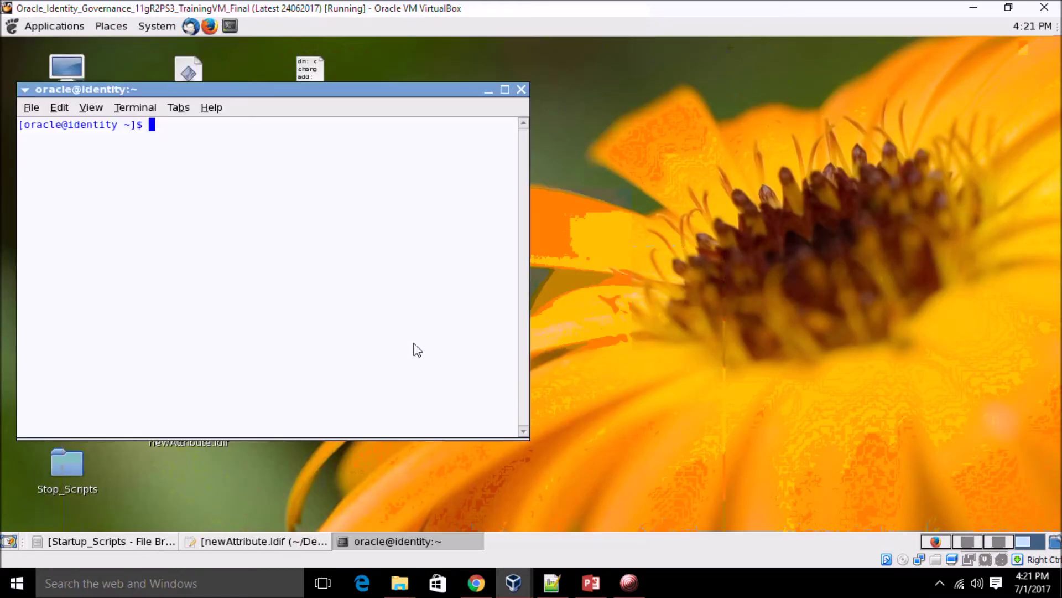
pyautogui.write('cd /app/oud/')
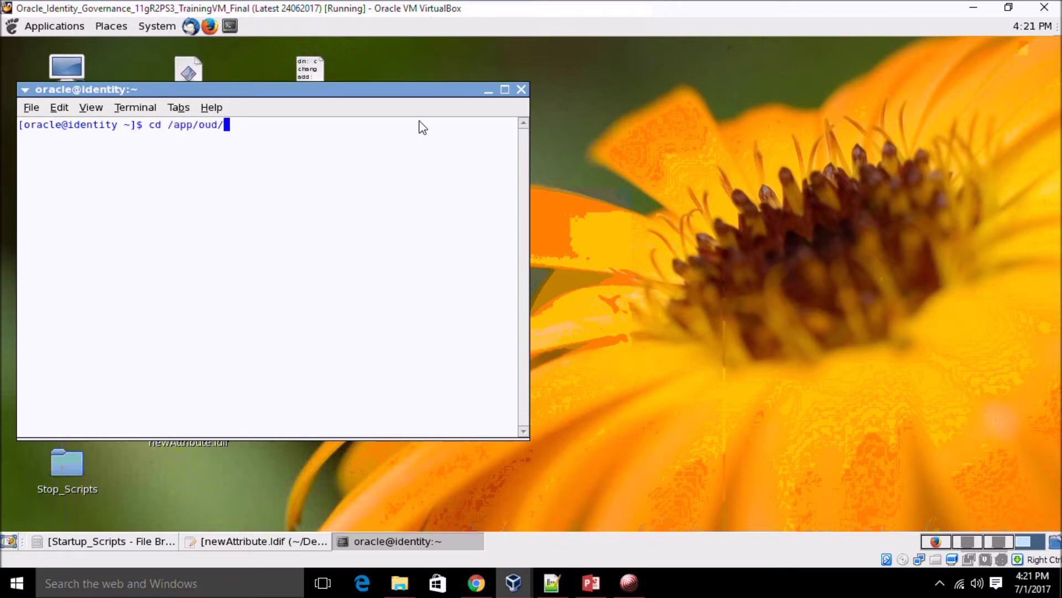
pyautogui.write('asinst_1/OUD/bin/')
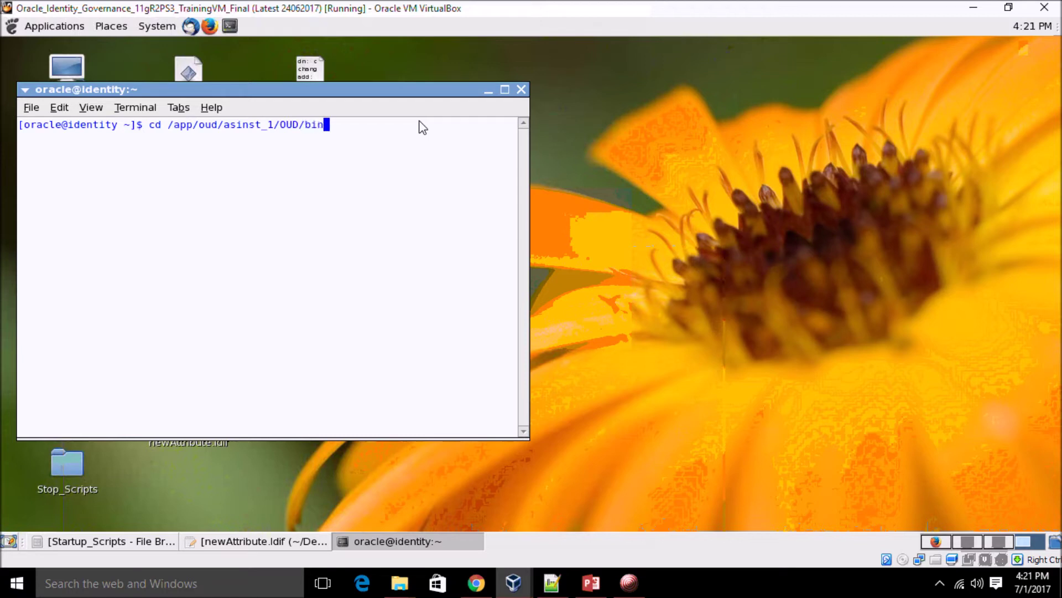
pyautogui.press('Return')
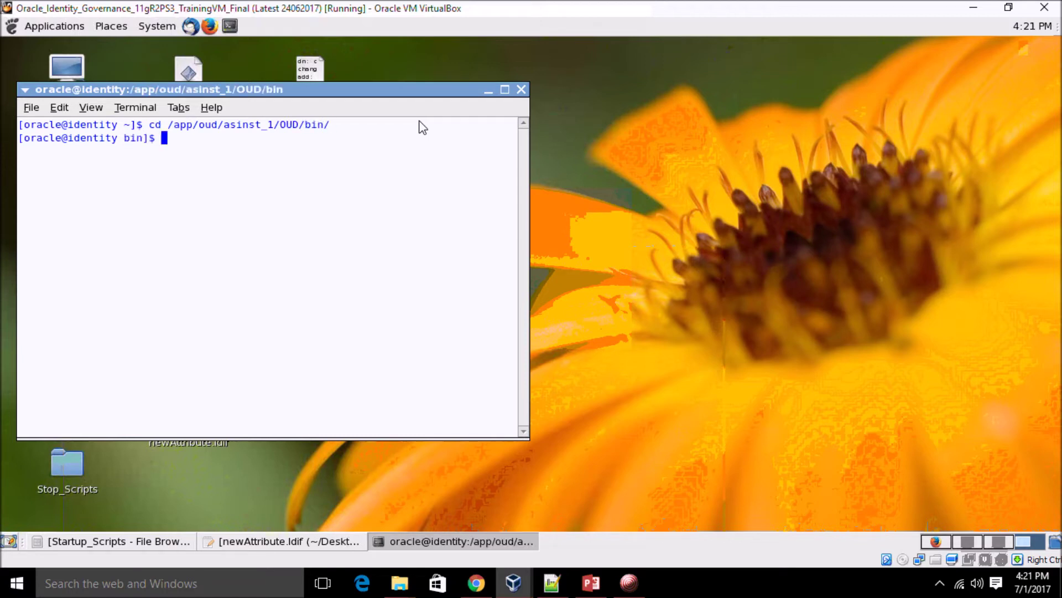
pyautogui.hotkey('ctrl', 'r')
pyautogui.write('l')
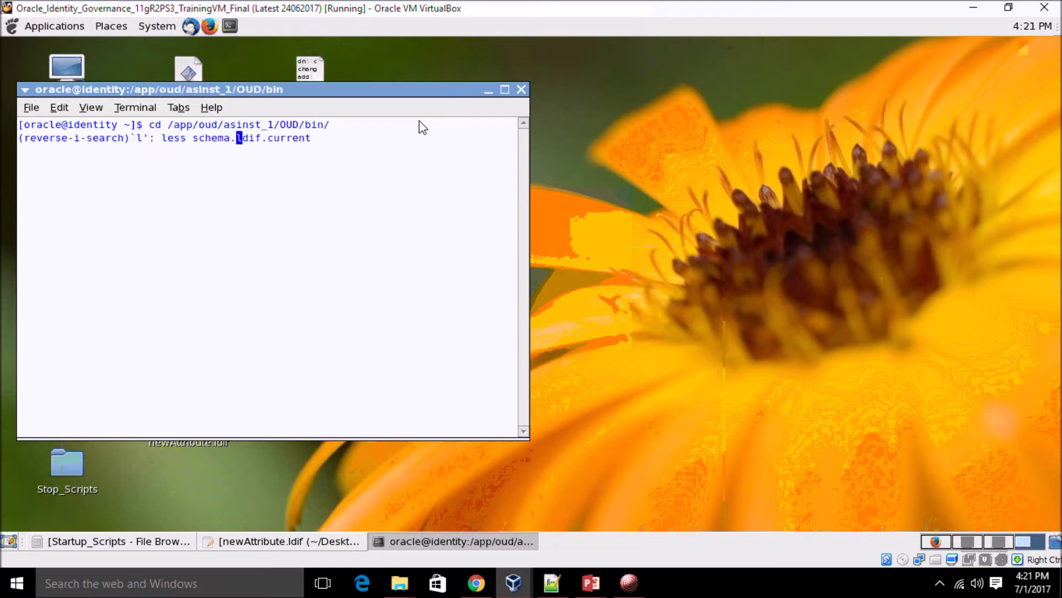
pyautogui.write('d')
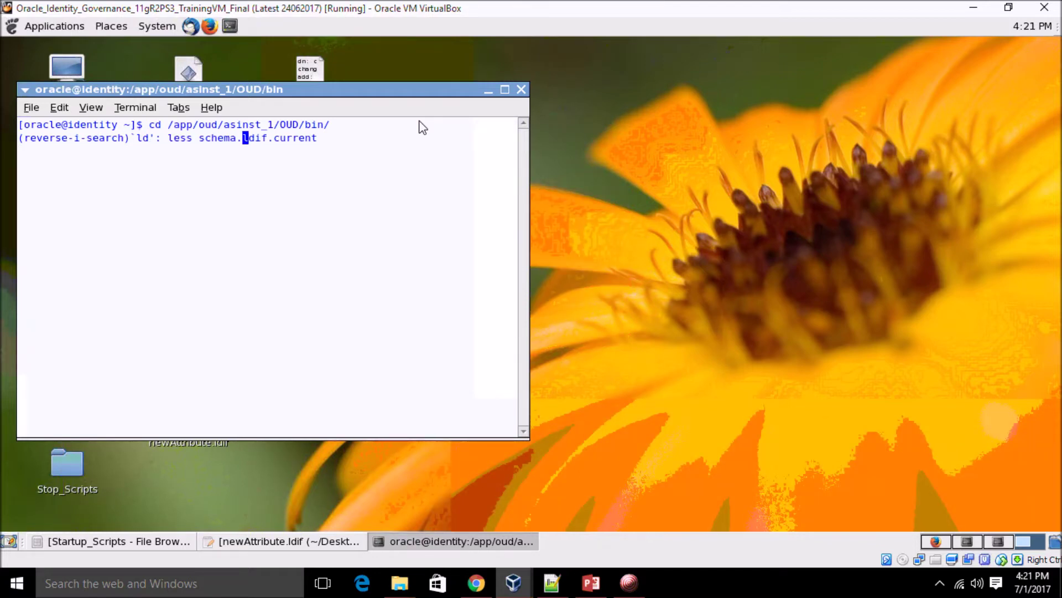
pyautogui.hotkey('ctrl', 'c')
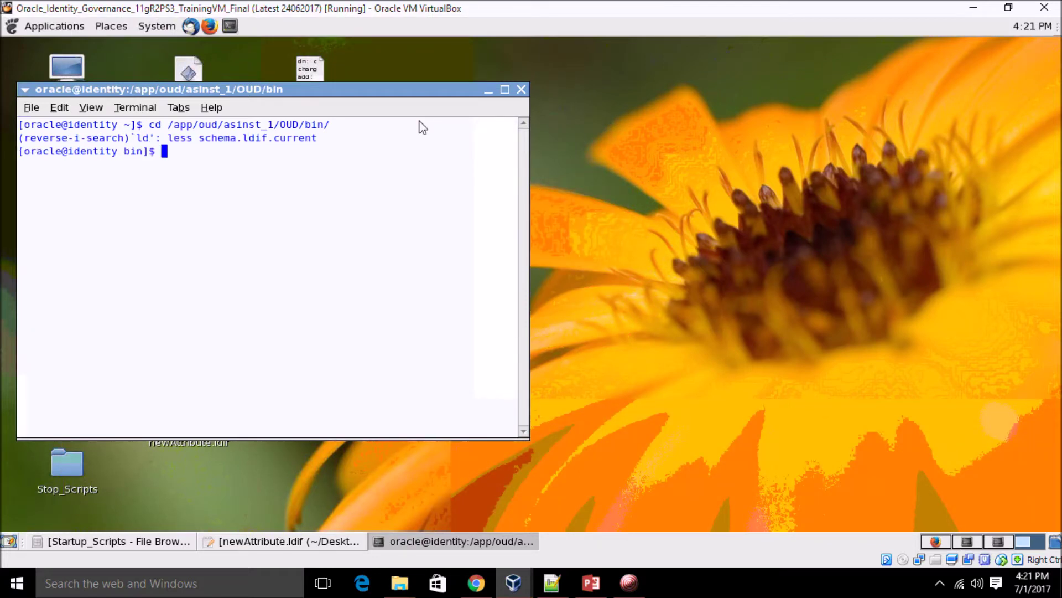
pyautogui.write('./')
# Step: Copy the ldapmodify command line from the Notepad++ ldap notes
pyautogui.click(551, 583)
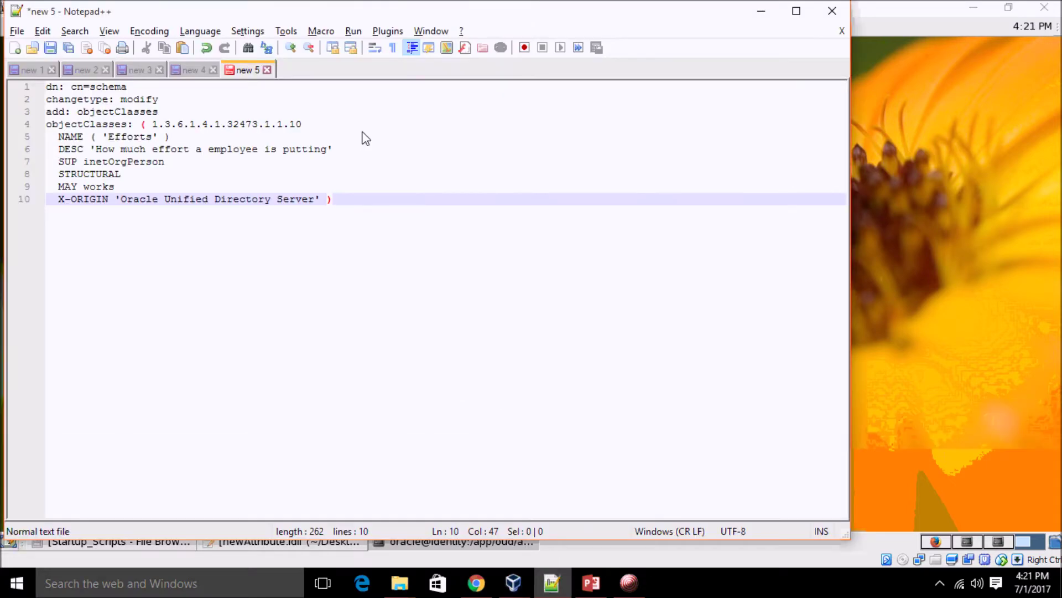
pyautogui.click(191, 70)
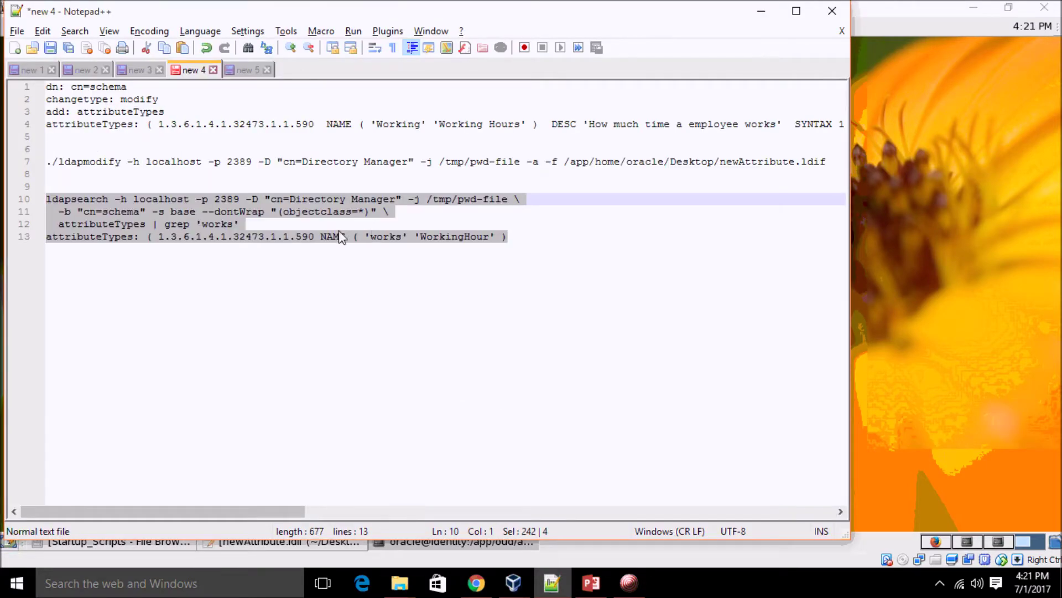
pyautogui.click(341, 237)
pyautogui.click(285, 173)
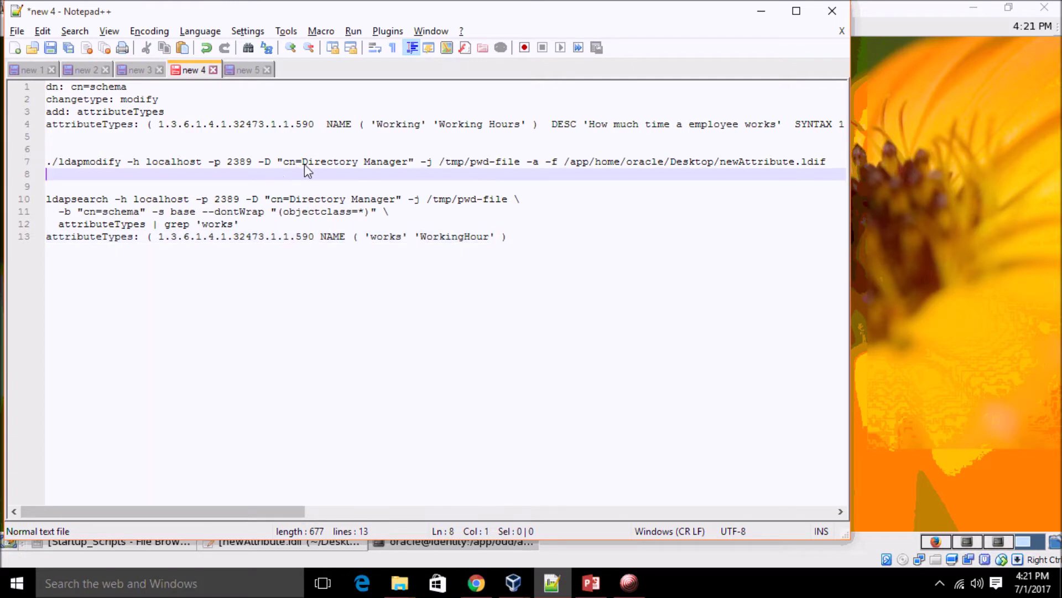
pyautogui.click(302, 162)
pyautogui.press('End')
pyautogui.hotkey('shift', 'Home')
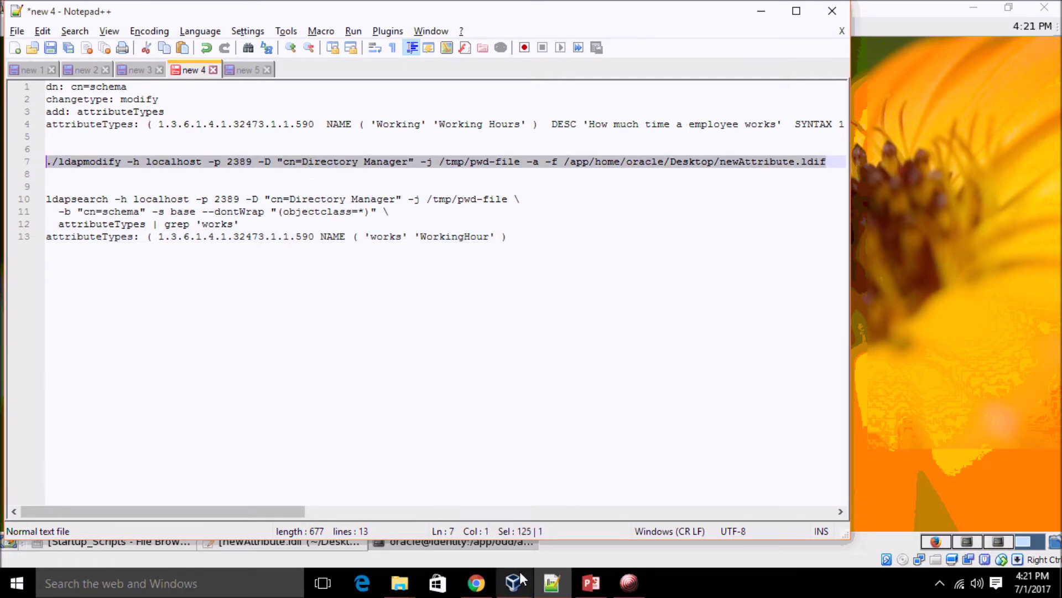
# Step: Clear the leftover ./ and paste the ldapmodify command at the terminal prompt
pyautogui.click(498, 541)
pyautogui.rightClick(303, 211)
pyautogui.click(207, 157)
pyautogui.press('BackSpace')
pyautogui.press('BackSpace')
pyautogui.rightClick(192, 220)
pyautogui.click(235, 309)
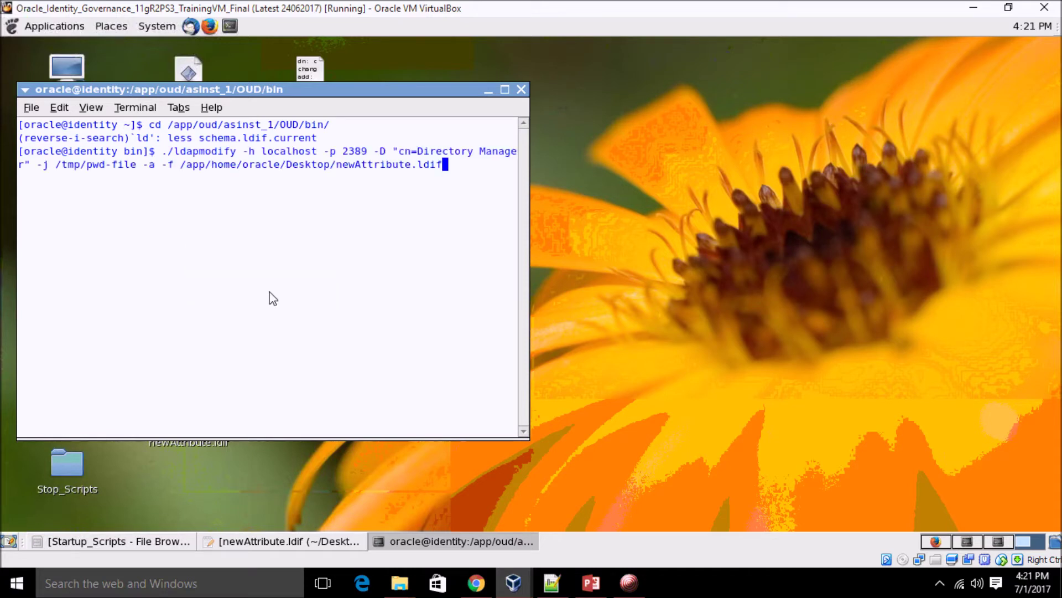
# Step: Run ldapmodify with newAttribute.ldif, getting MODIFY operation successful on cn=schema
pyautogui.click(505, 90)
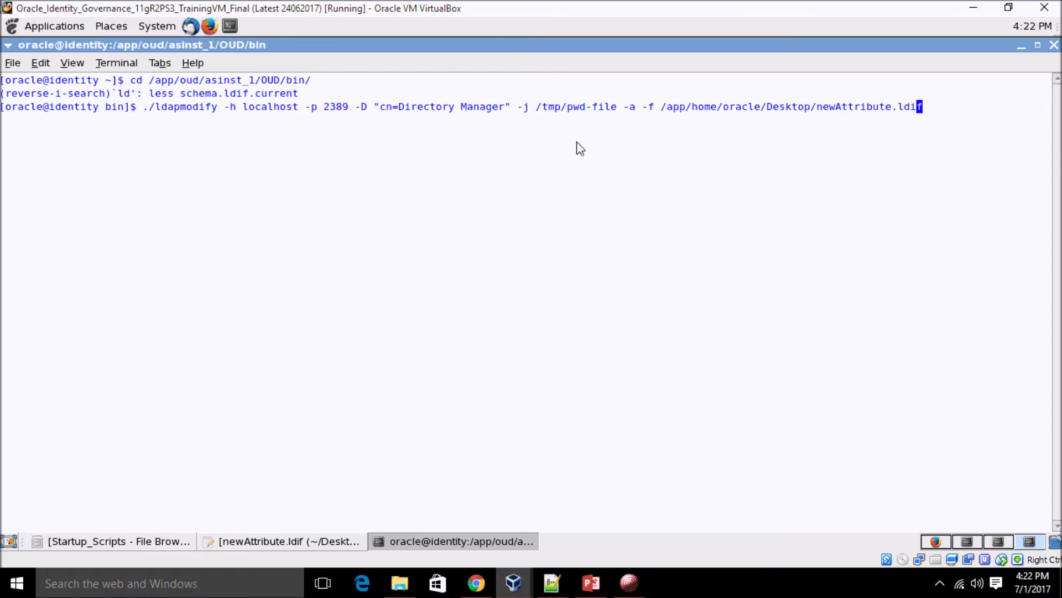
pyautogui.doubleClick(577, 108)
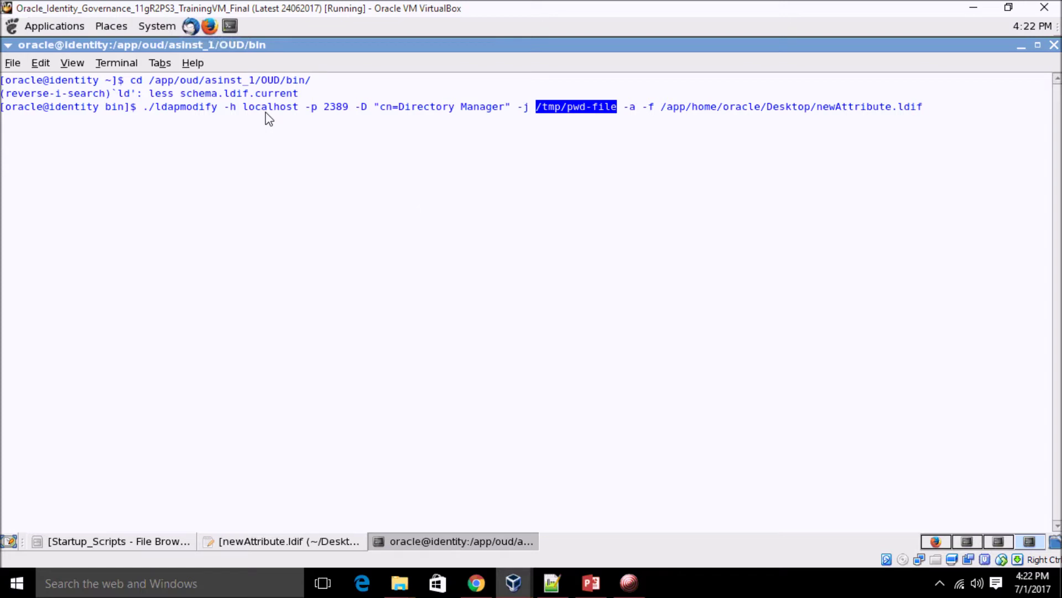
pyautogui.press('Return')
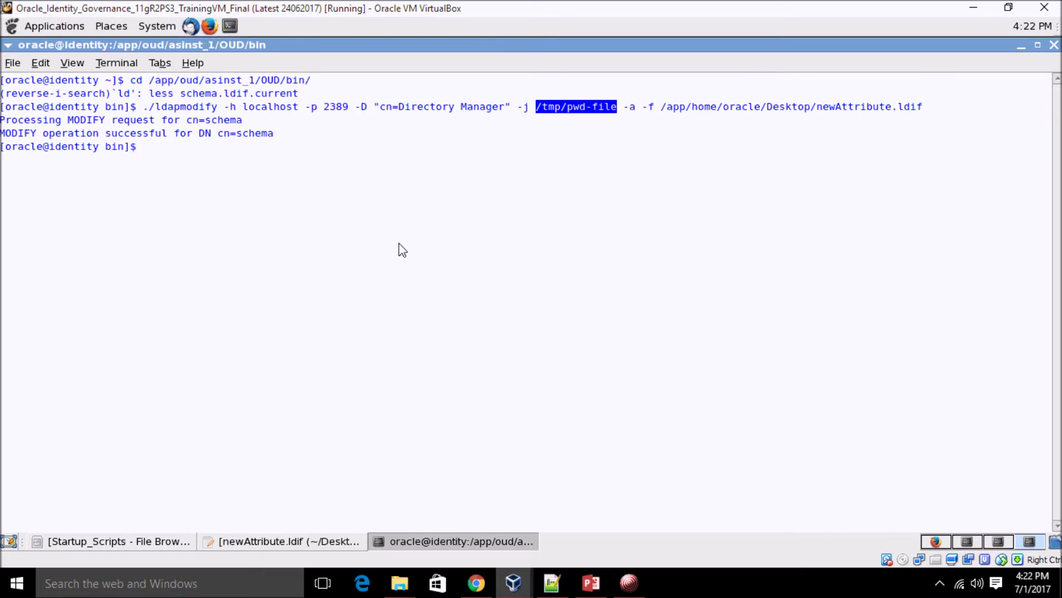
pyautogui.hotkey('ctrl', 'r')
pyautogui.write('sear')
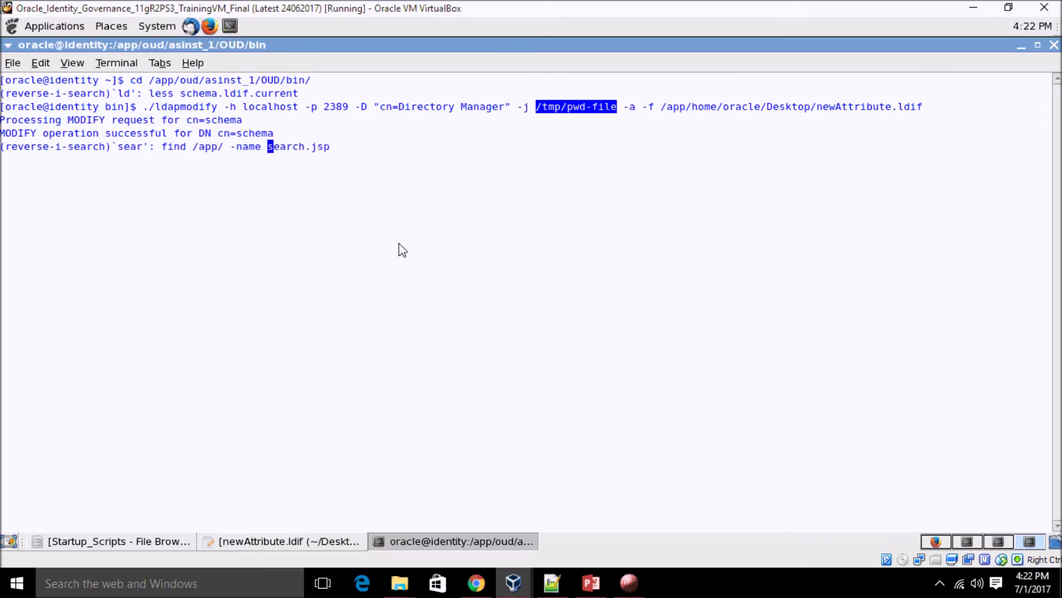
pyautogui.write('ch')
pyautogui.hotkey('ctrl', 'r')
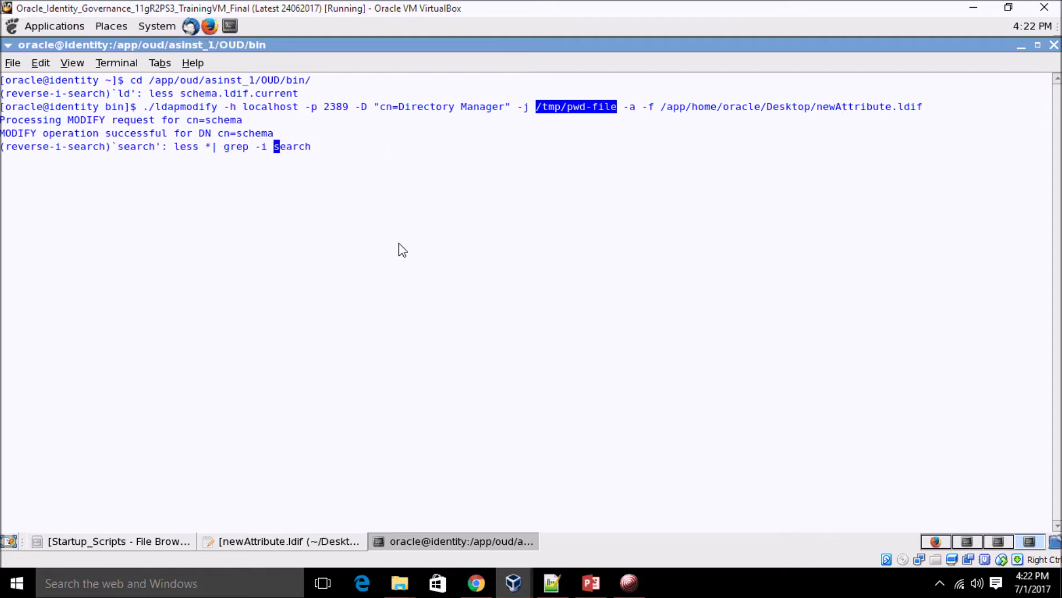
pyautogui.hotkey('ctrl', 'c')
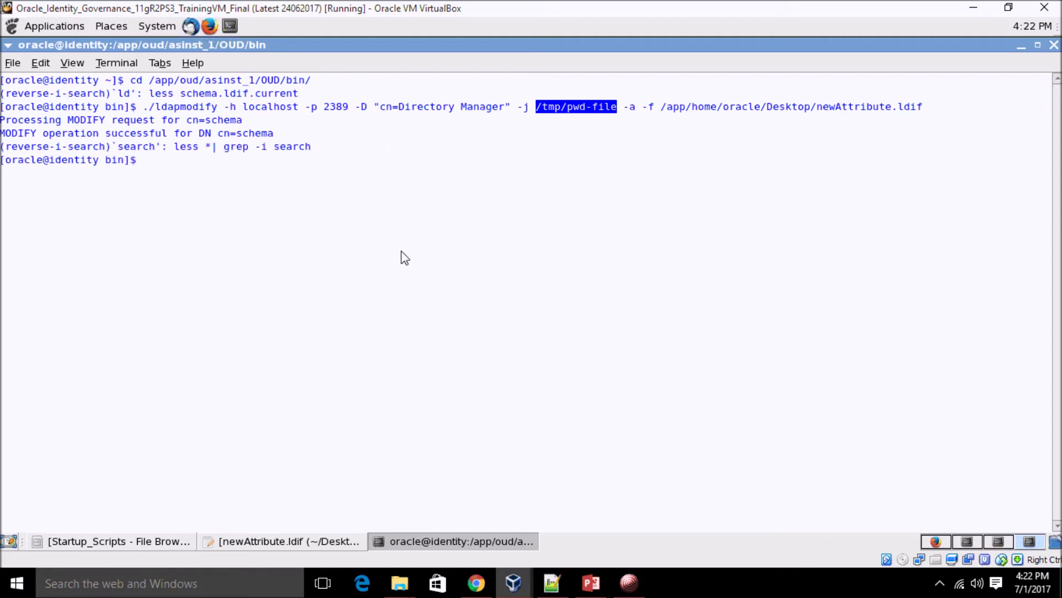
# Step: Copy the three-line ldapsearch command from Notepad++ lines 10–12 and return to the terminal
pyautogui.click(551, 583)
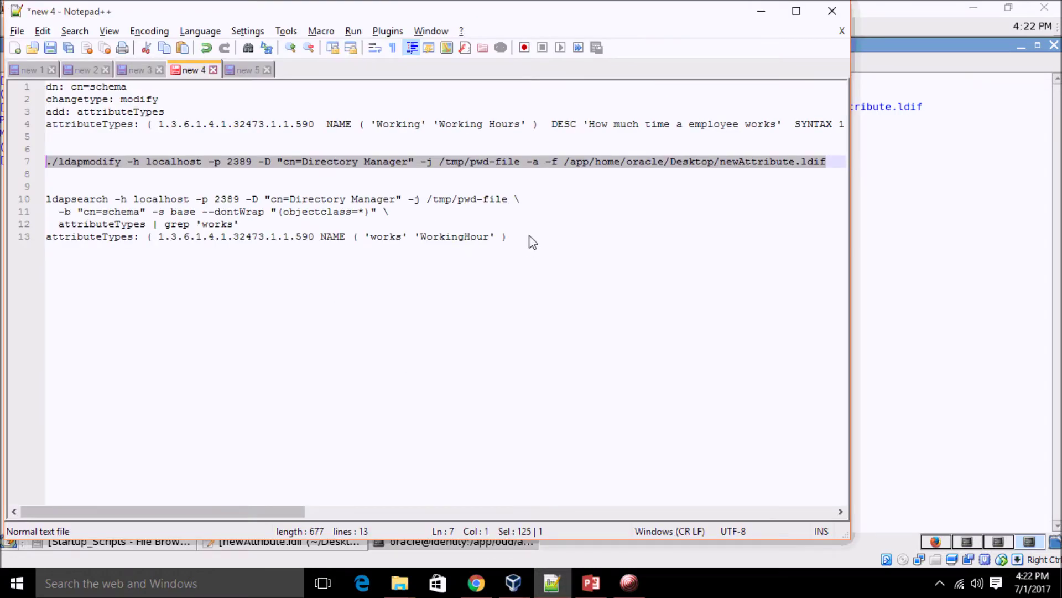
pyautogui.moveTo(241, 227); pyautogui.dragTo(31, 203)
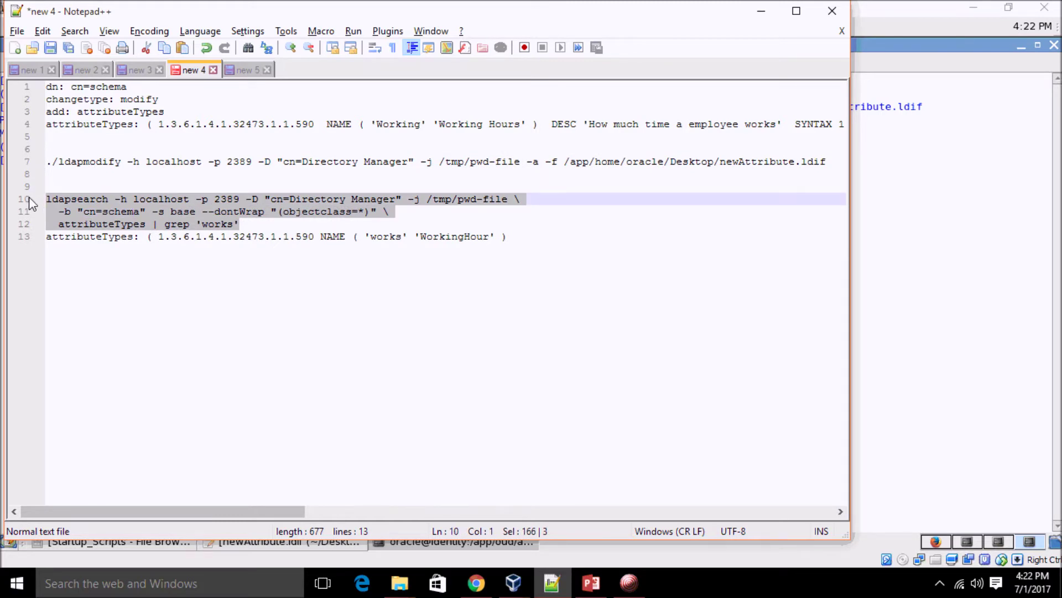
pyautogui.hotkey('alt', 'Tab')
pyautogui.rightClick(515, 255)
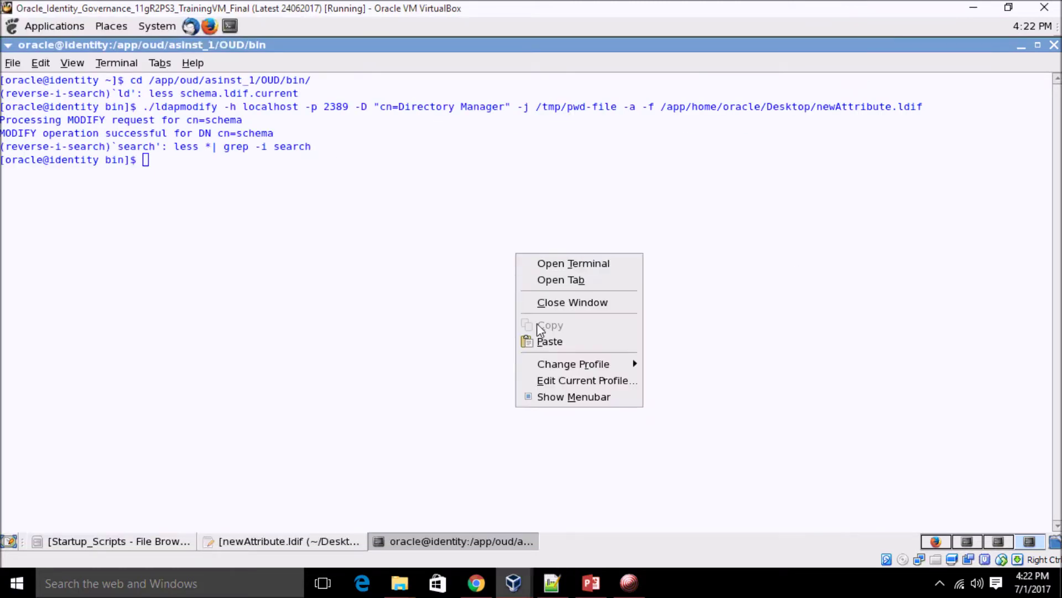
# Step: Paste the ldapsearch command and run it with the grep pattern changed to 'Project'
pyautogui.click(542, 342)
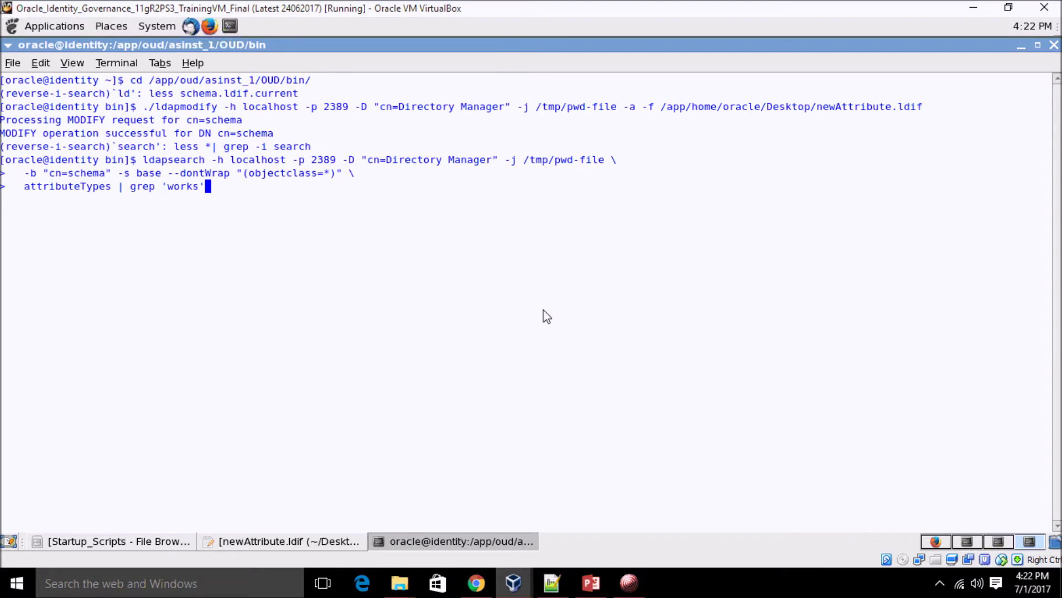
pyautogui.press('Left')
pyautogui.press('BackSpace')
pyautogui.press('BackSpace')
pyautogui.press('BackSpace')
pyautogui.press('BackSpace')
pyautogui.write('Project')
pyautogui.press('Return')
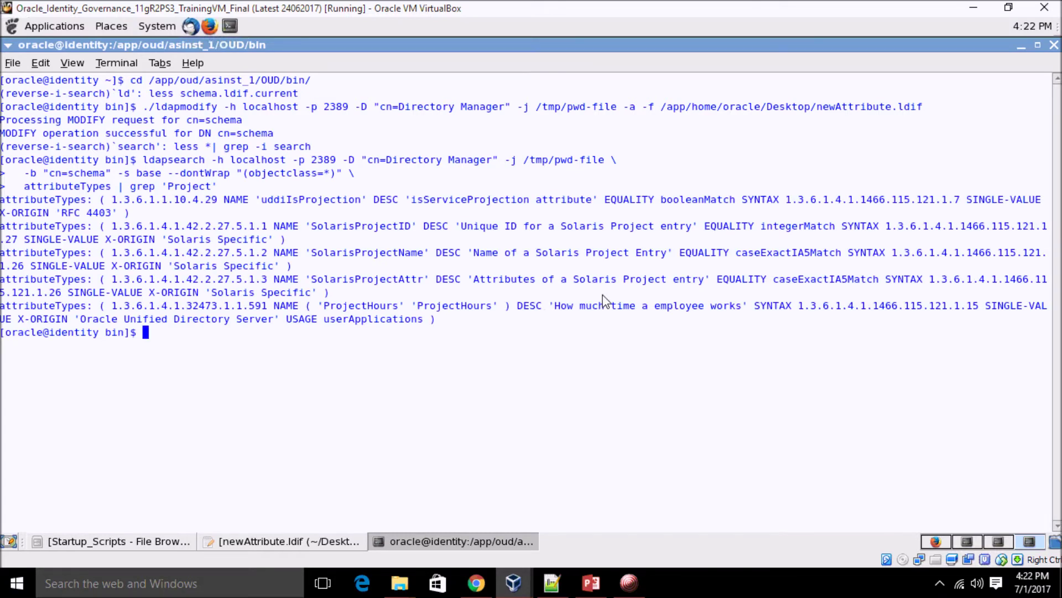
# Step: Inspect the ProjectHours attributeType (OID 1.3.6.1.4.1.32473.1.1.591), then minimize the terminal
pyautogui.tripleClick(437, 317)
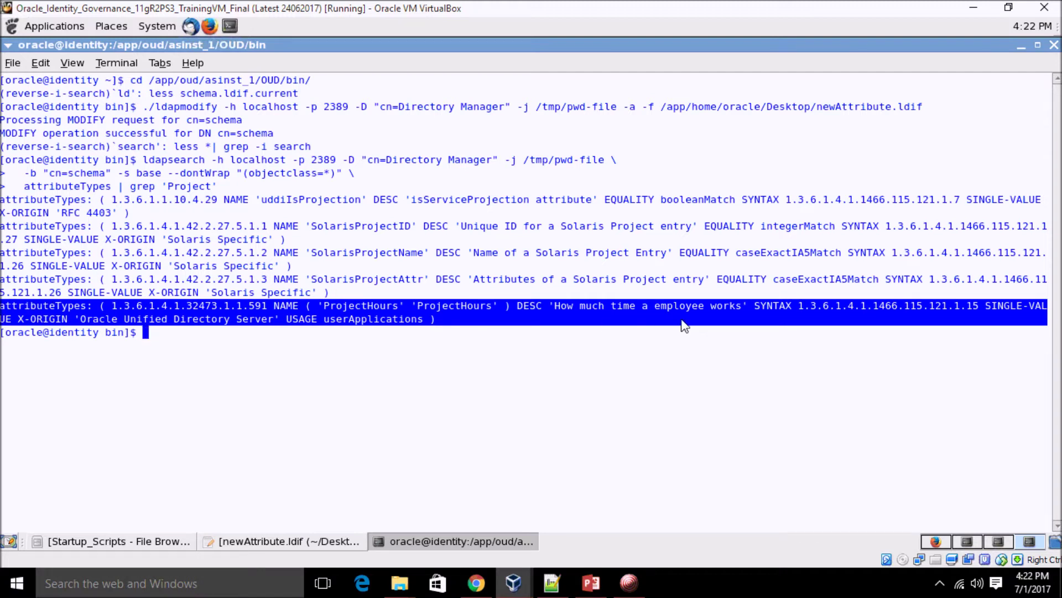
pyautogui.click(894, 314)
pyautogui.doubleClick(893, 311)
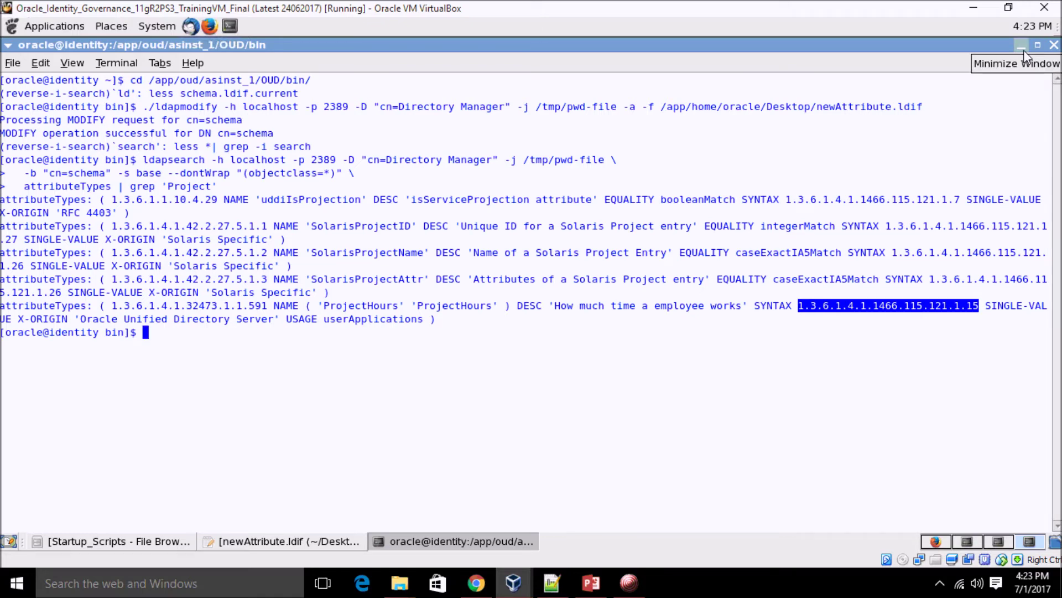
pyautogui.click(1021, 47)
pyautogui.rightClick(330, 104)
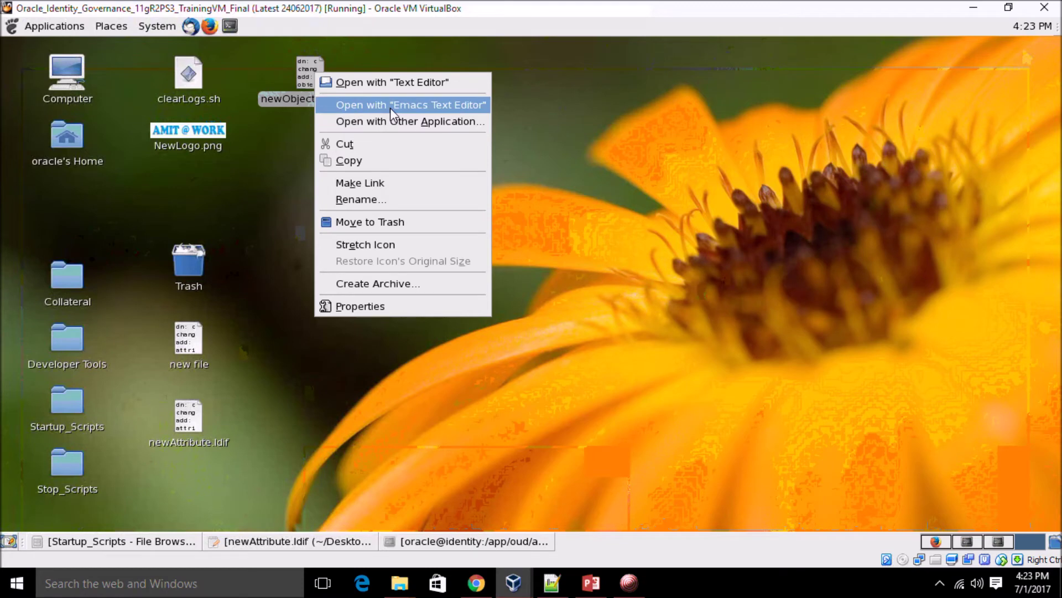
# Step: Open newObjectClass.ldif in gedit, renaming the class Efforts to Project and MAY works to ProjectHours
pyautogui.click(394, 84)
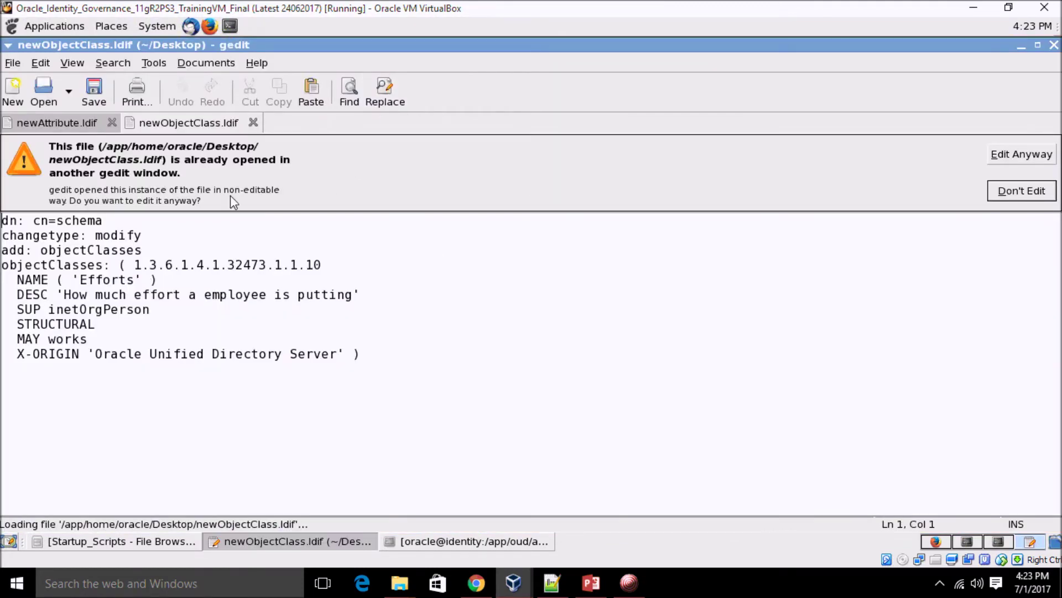
pyautogui.click(1021, 154)
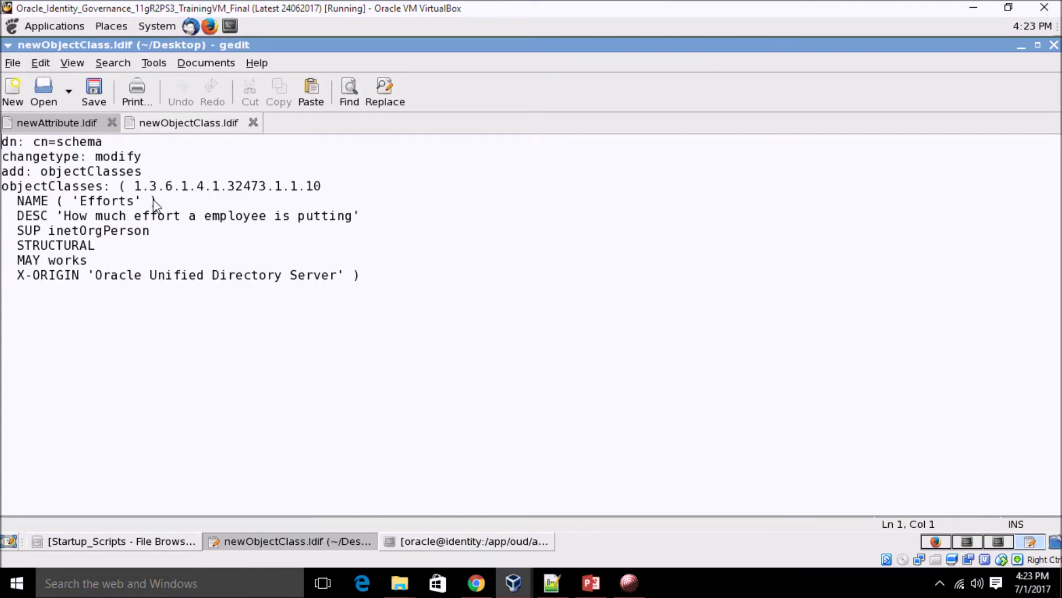
pyautogui.click(110, 203)
pyautogui.doubleClick(110, 203)
pyautogui.write('Project')
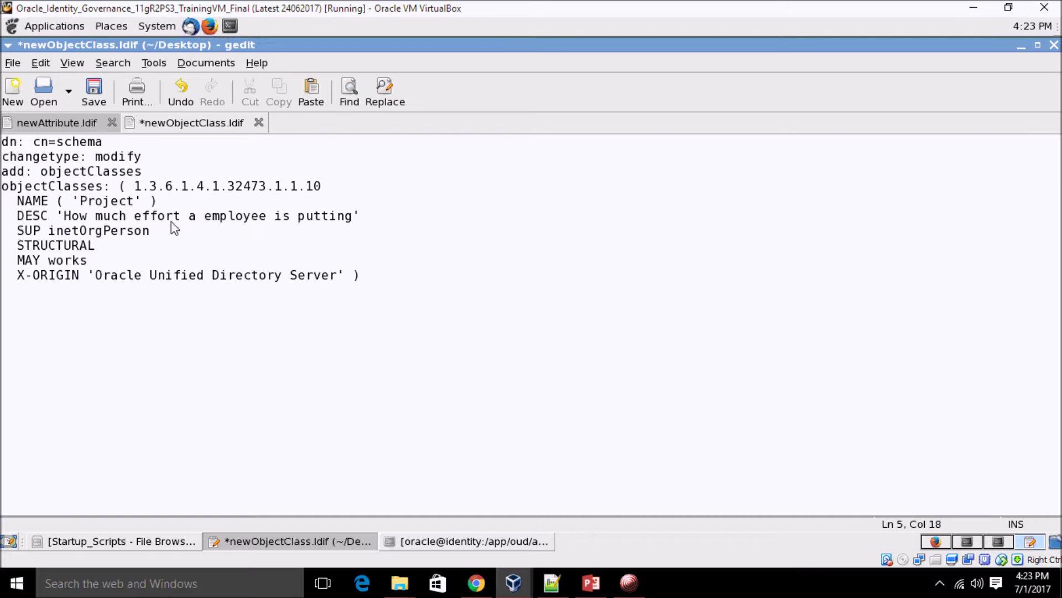
pyautogui.doubleClick(65, 262)
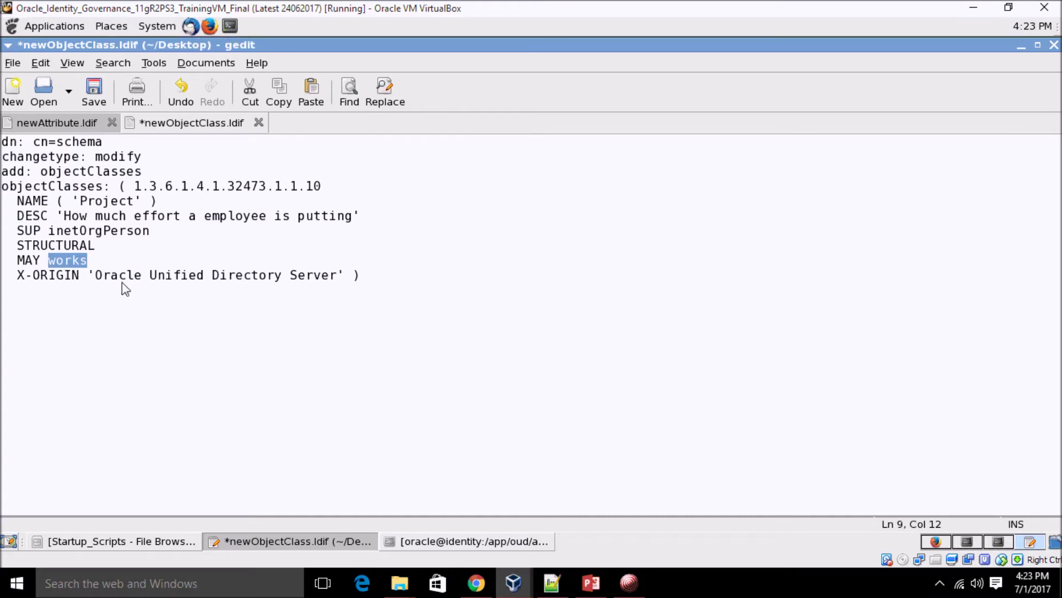
pyautogui.write('Pro')
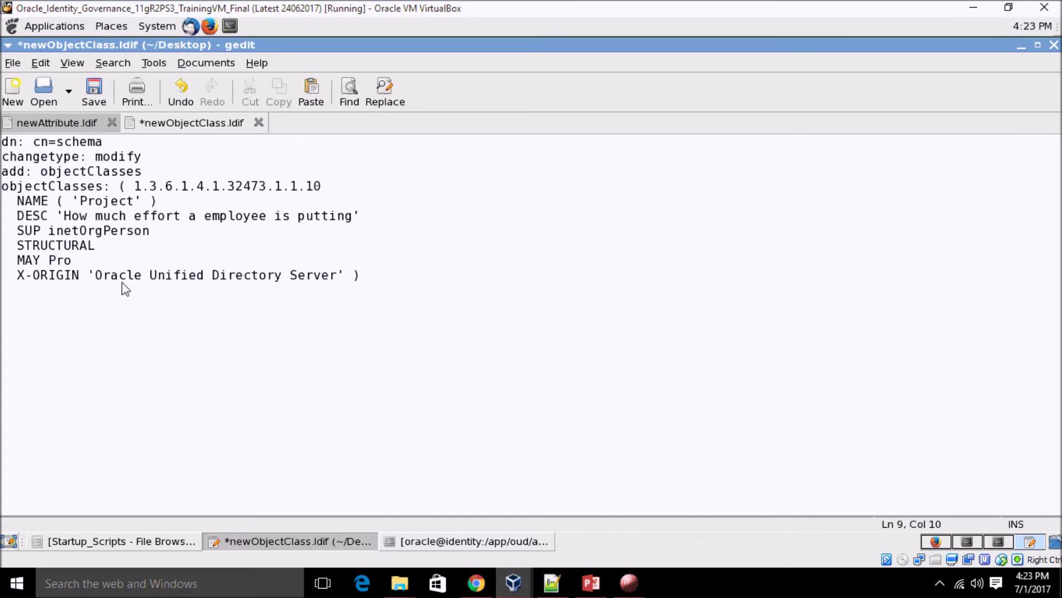
pyautogui.write('jectHours')
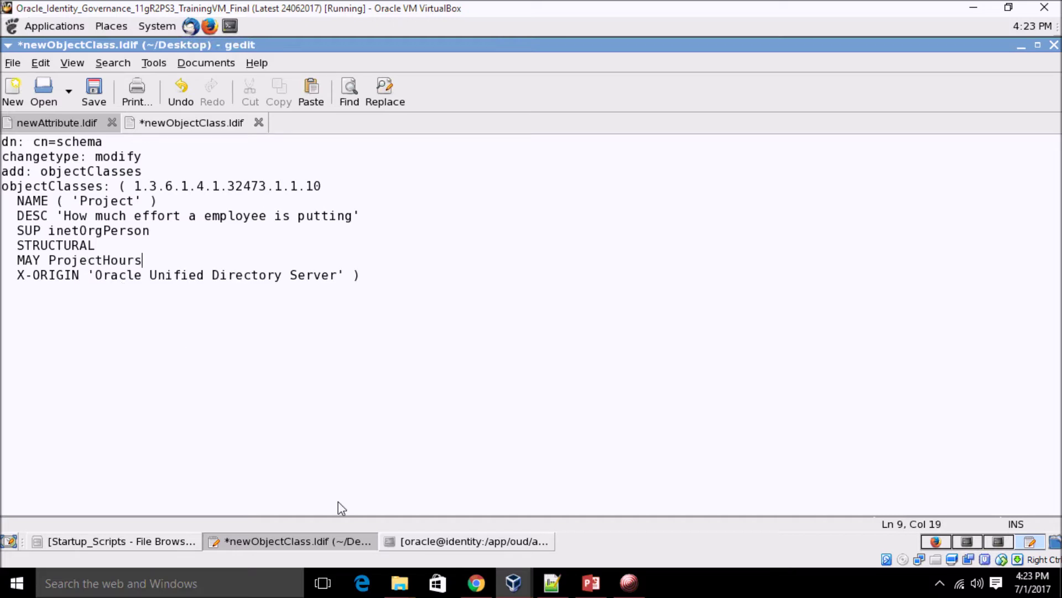
# Step: Copy the exact ProjectHours name from the terminal output onto the MAY line
pyautogui.click(399, 547)
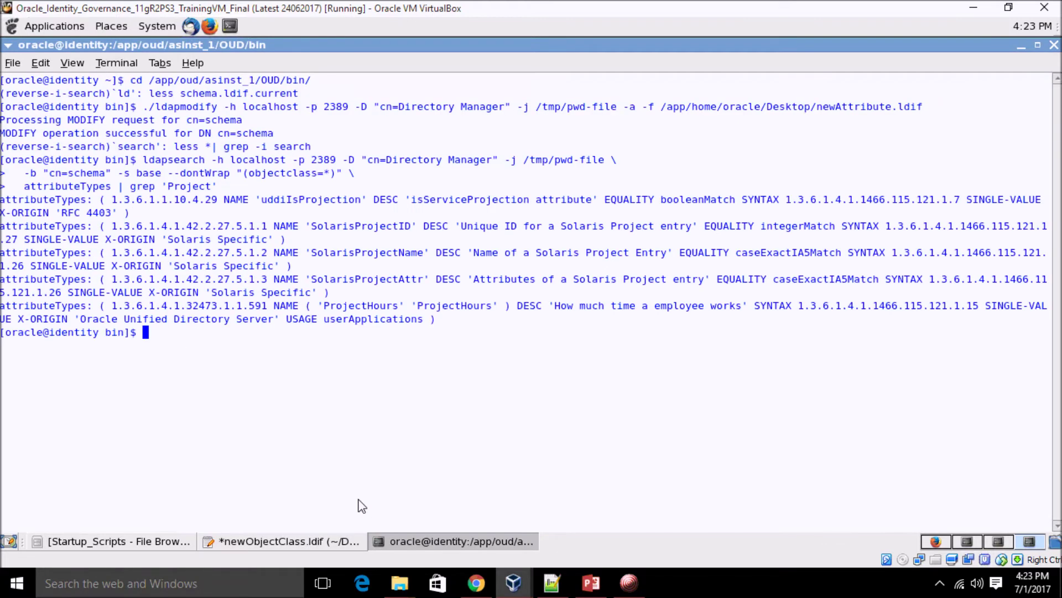
pyautogui.doubleClick(362, 307)
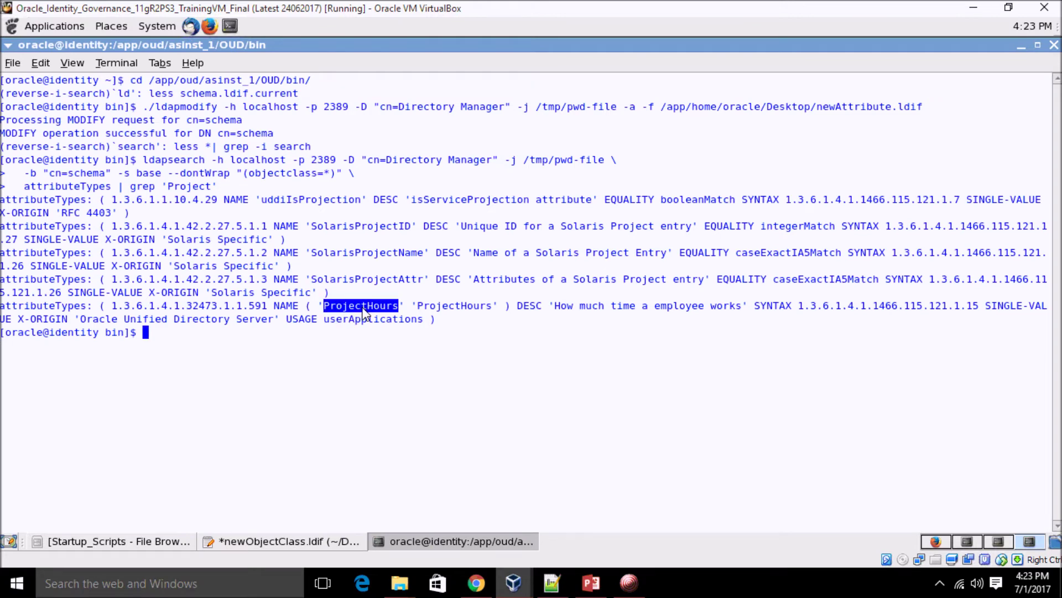
pyautogui.rightClick(363, 308)
pyautogui.click(406, 382)
pyautogui.hotkey('alt', 'Tab')
pyautogui.doubleClick(105, 260)
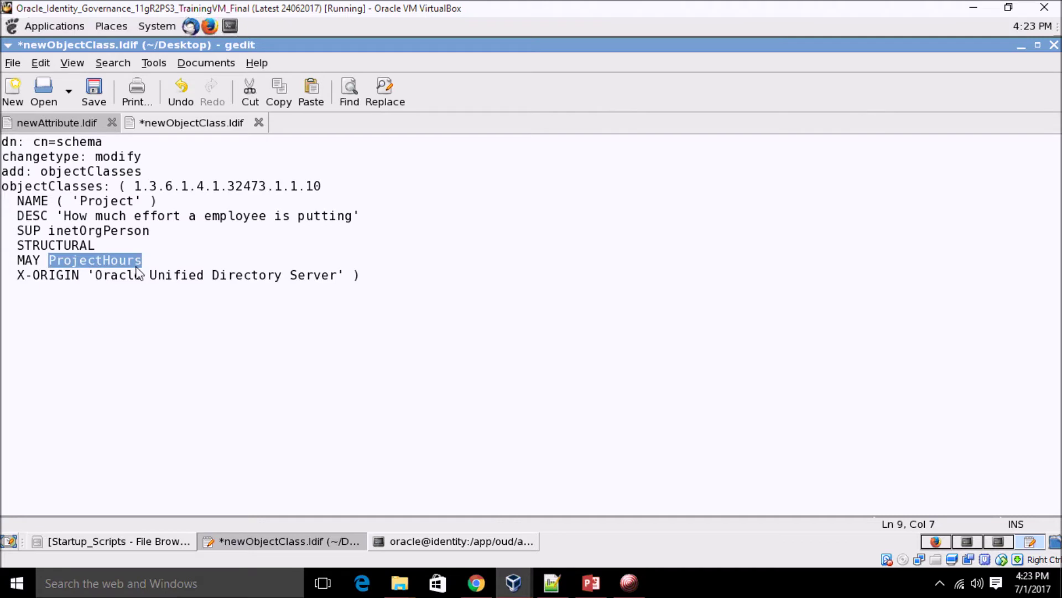
pyautogui.hotkey('ctrl', 'v')
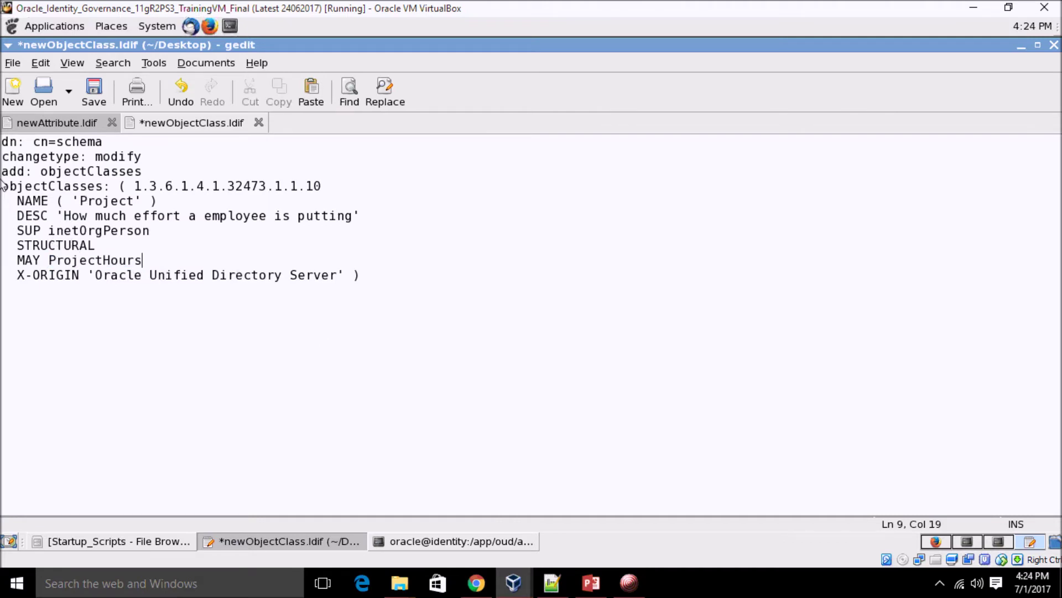
# Step: Review the SUP and MAY lines, then save newObjectClass.ldif and close gedit
pyautogui.moveTo(49, 231); pyautogui.dragTo(155, 243)
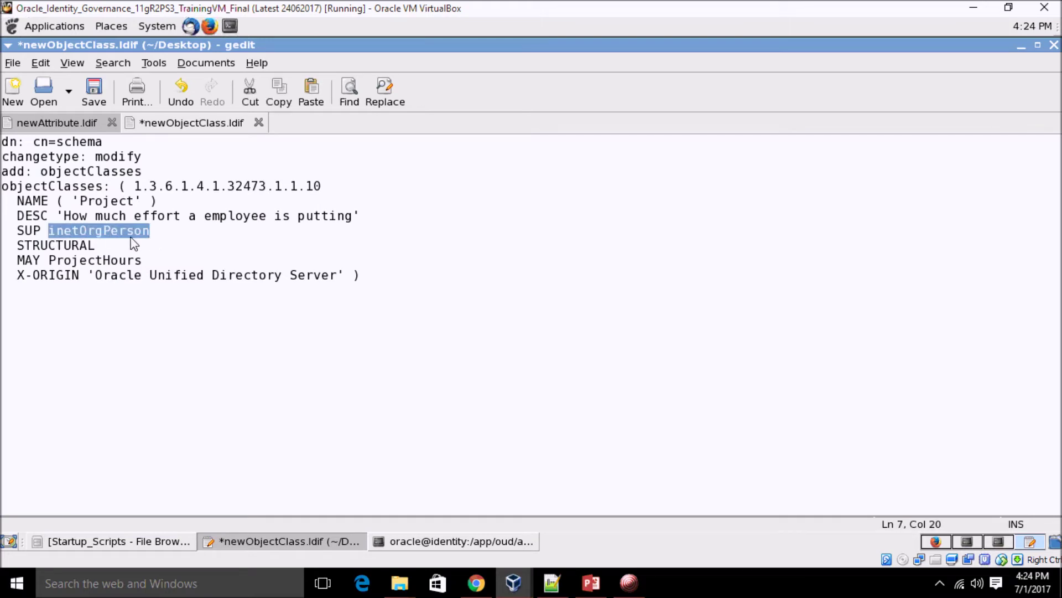
pyautogui.doubleClick(92, 260)
pyautogui.moveTo(158, 266); pyautogui.dragTo(50, 265)
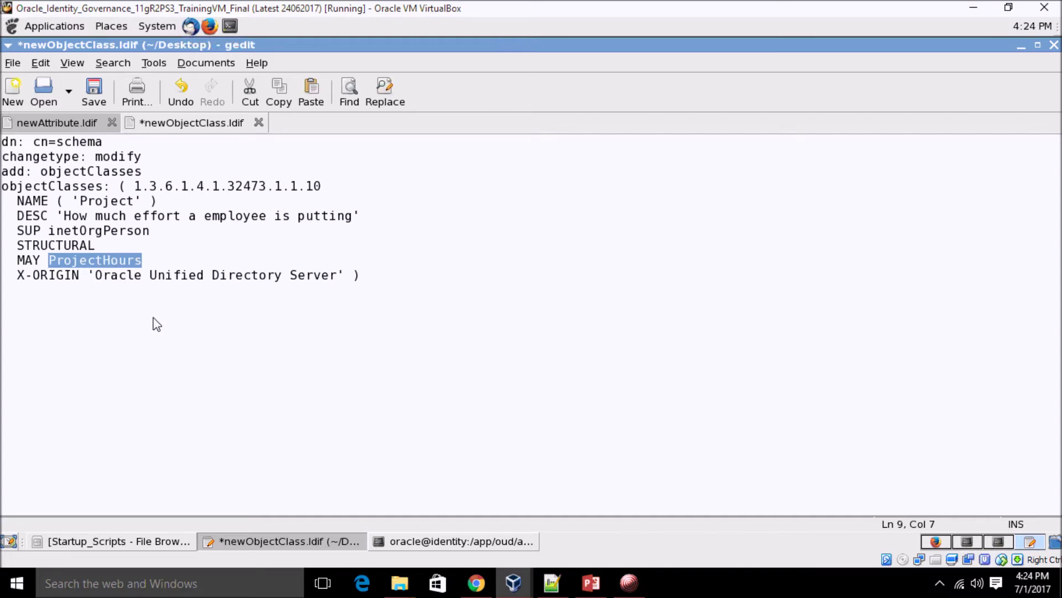
pyautogui.hotkey('ctrl', 's')
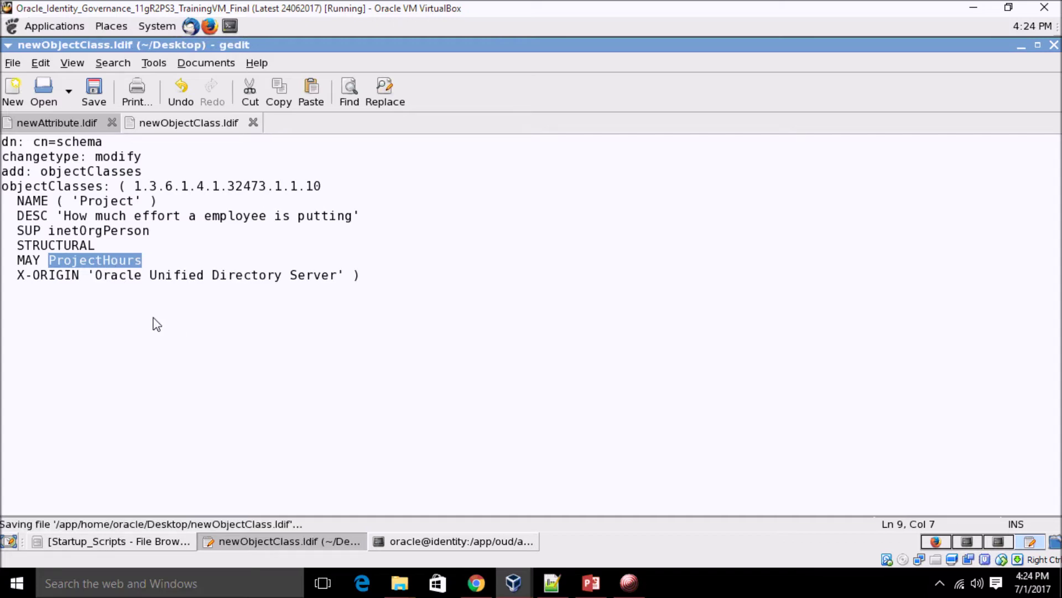
pyautogui.click(1054, 45)
# Step: Rerun the previous ldapmodify command with newObjectClass.ldif in place of newAttribute.ldif
pyautogui.press('Up')
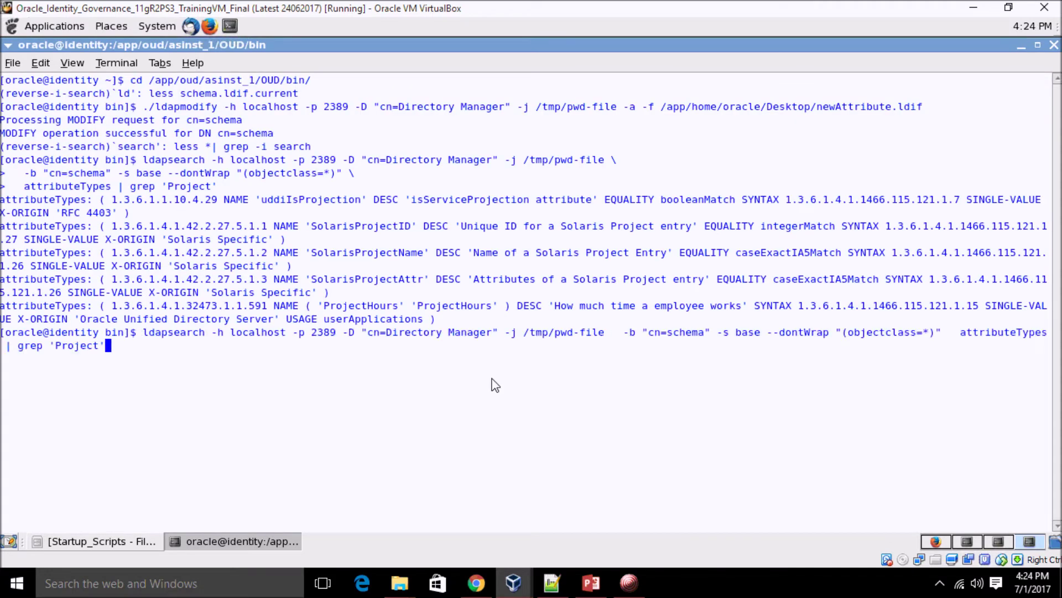
pyautogui.press('Up')
pyautogui.press('Left')
pyautogui.press('Left')
pyautogui.press('Left')
pyautogui.press('Left')
pyautogui.press('Left')
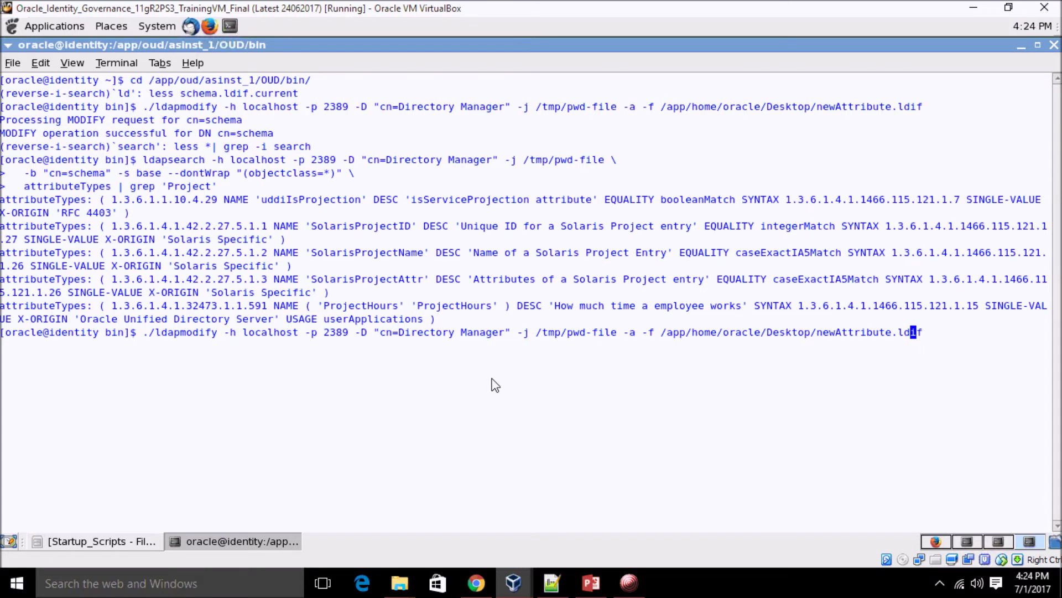
pyautogui.press('BackSpace')
pyautogui.press('BackSpace')
pyautogui.press('BackSpace')
pyautogui.press('BackSpace')
pyautogui.press('BackSpace')
pyautogui.press('BackSpace')
pyautogui.press('BackSpace')
pyautogui.press('BackSpace')
pyautogui.press('BackSpace')
pyautogui.hotkey('ctrl', 'shift', 'v')
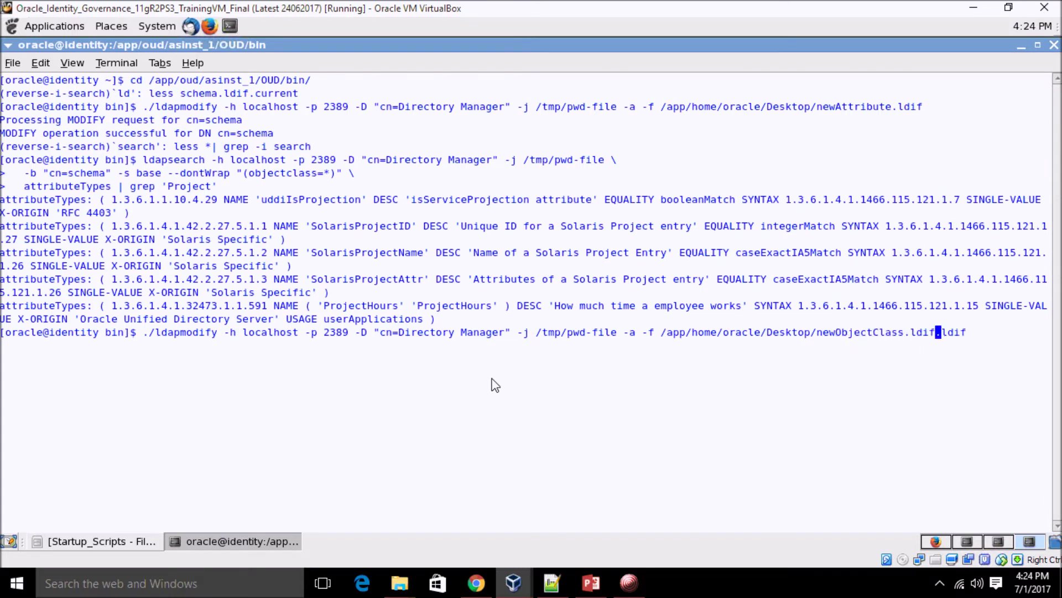
pyautogui.press('Delete')
pyautogui.press('Delete')
pyautogui.press('Delete')
pyautogui.press('Delete')
pyautogui.press('Delete')
pyautogui.press('Return')
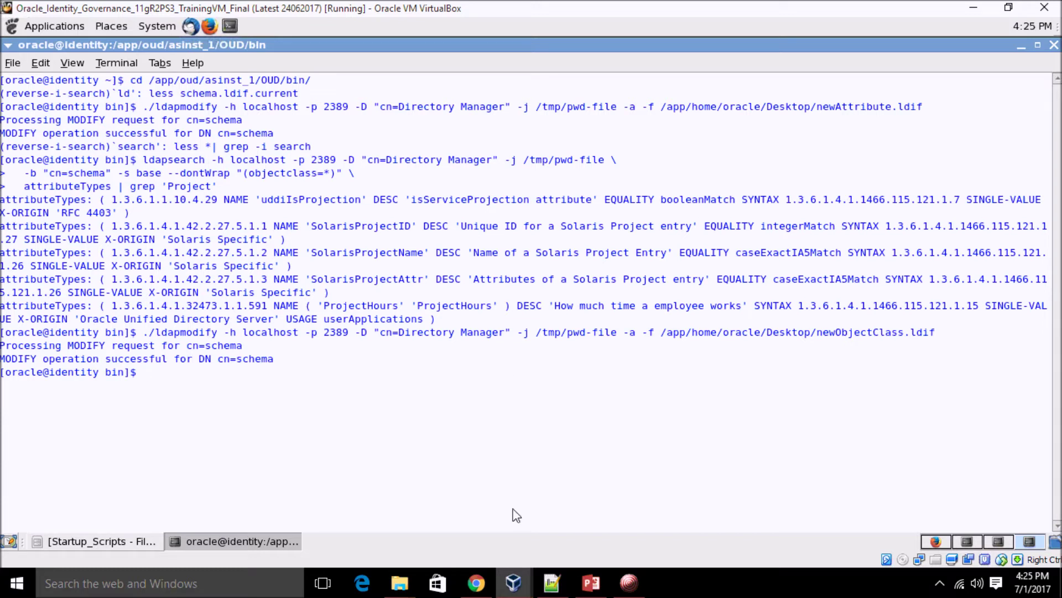
# Step: Run the launchDesignConsole.sh script from the Startup_Scripts folder in a terminal
pyautogui.click(523, 573)
pyautogui.click(647, 545)
pyautogui.click(125, 542)
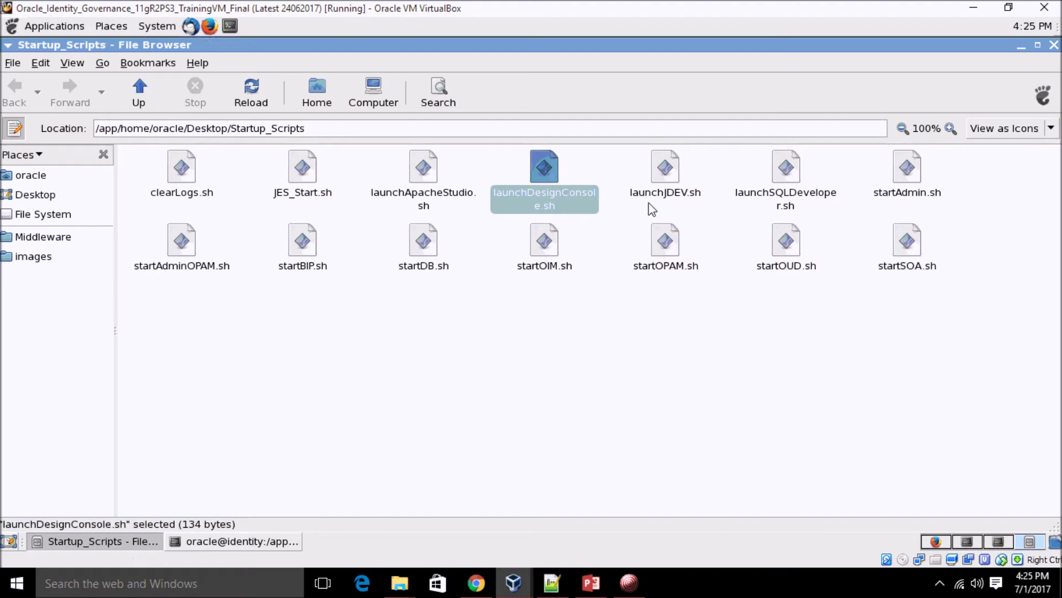
pyautogui.doubleClick(564, 198)
pyautogui.click(380, 354)
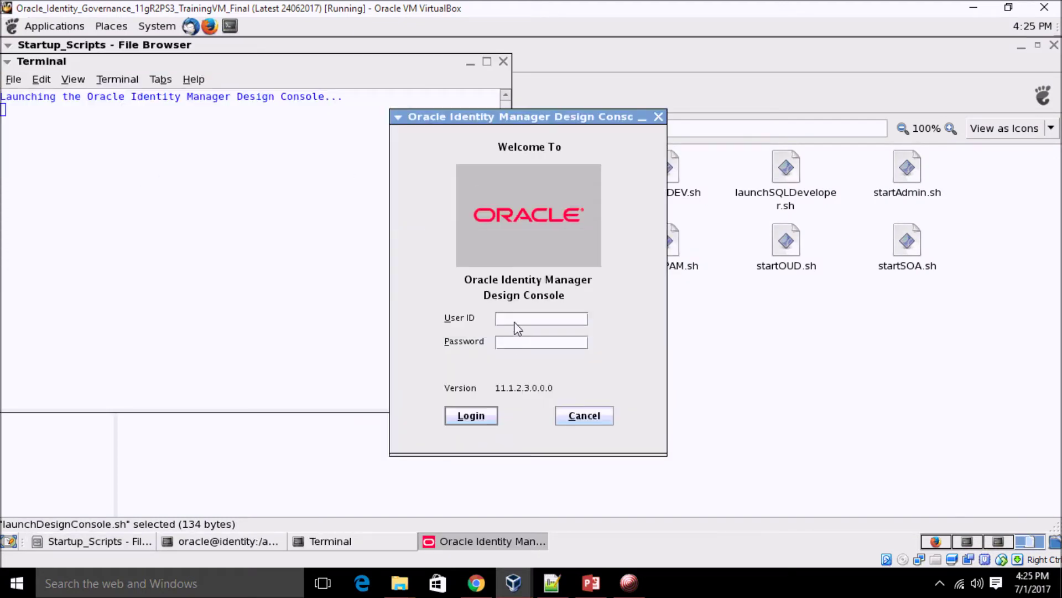
# Step: Sign in to the Design Console with the admin user ID and password, accepting the deprecation alert
pyautogui.write('xelsysaf')
pyautogui.press('BackSpace')
pyautogui.press('Return')
pyautogui.click(506, 306)
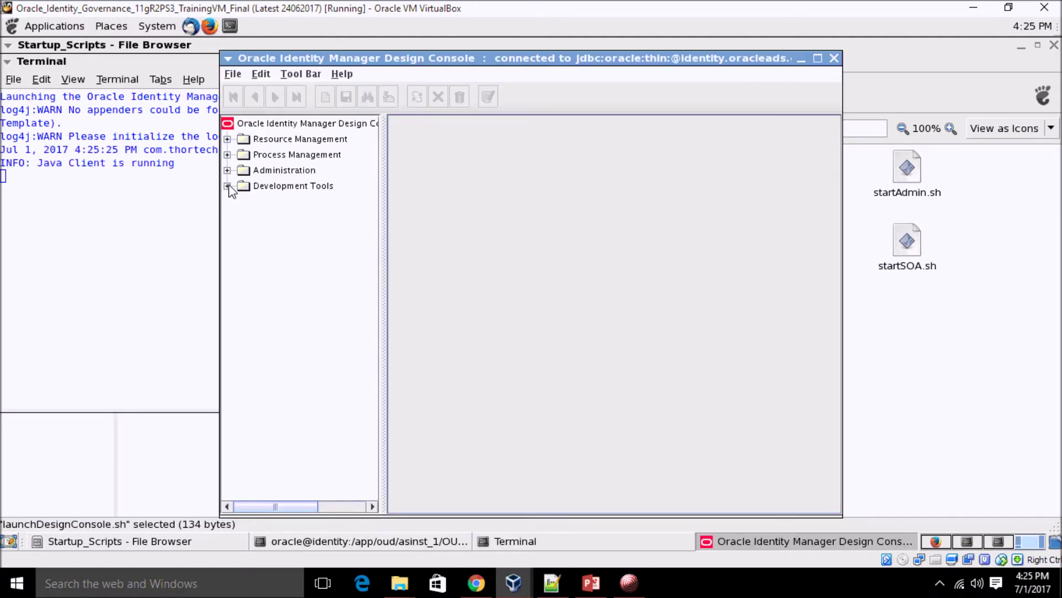
# Step: Query the Lookup.LDAP.Configuration lookup definition from the Administration group
pyautogui.click(227, 186)
pyautogui.click(227, 170)
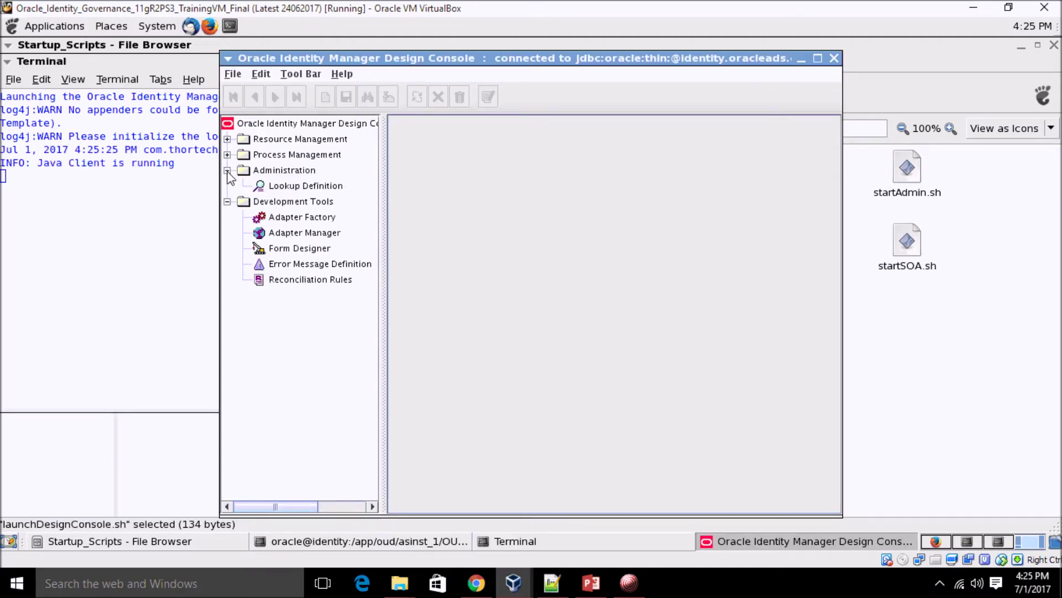
pyautogui.doubleClick(307, 188)
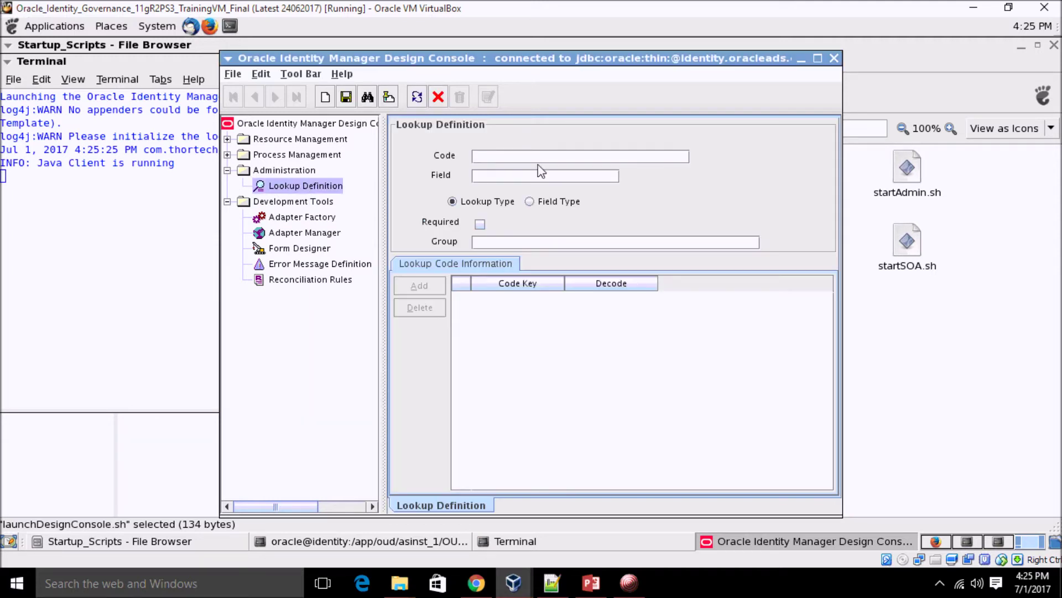
pyautogui.write('Lookup.LDAP.C')
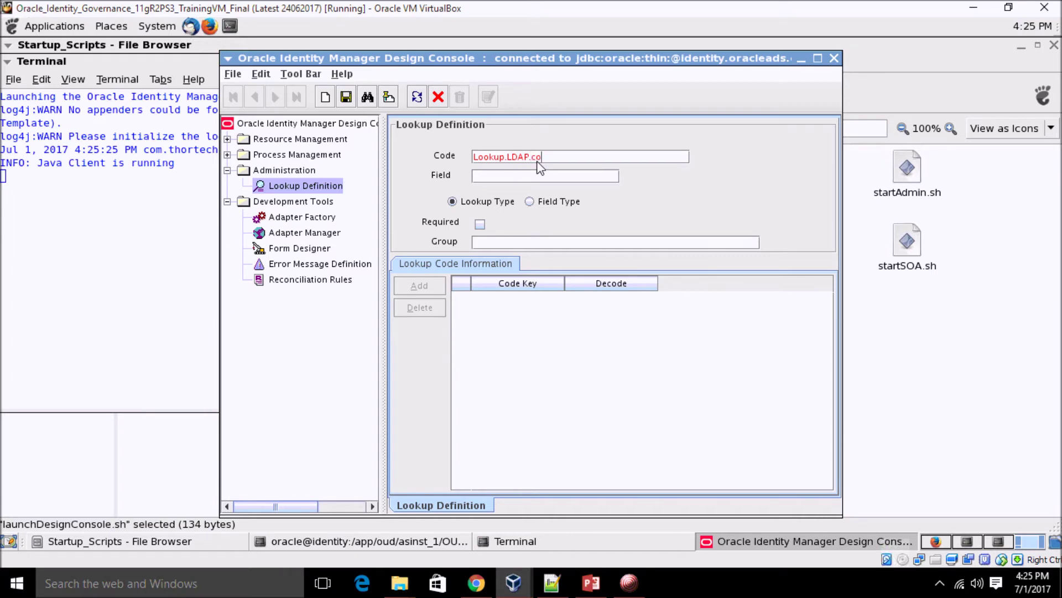
pyautogui.write('onfiguration')
pyautogui.press('Return')
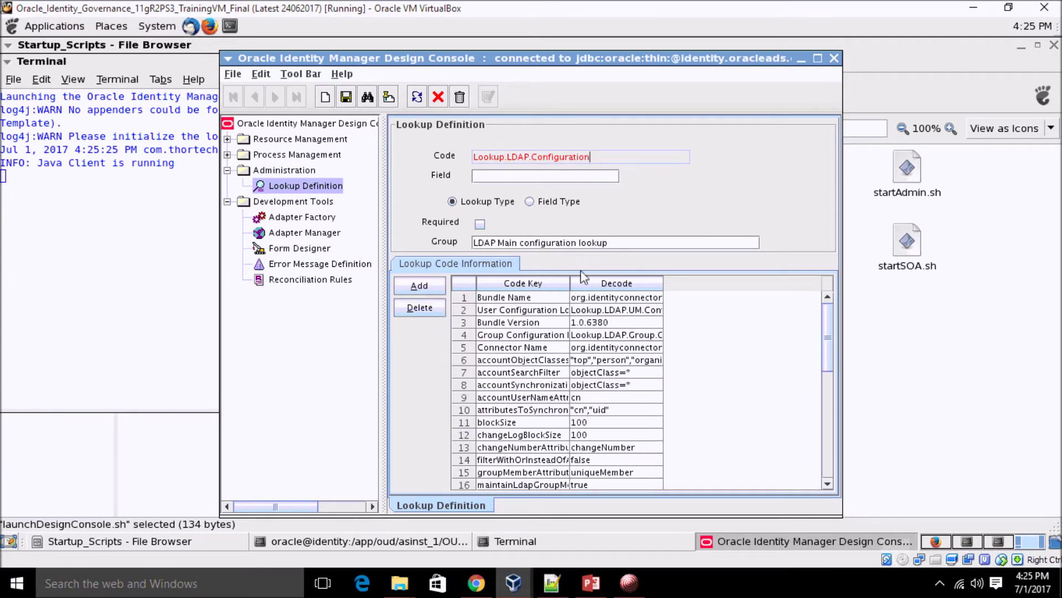
# Step: Widen the lookup's Decode column and maximize the Design Console window
pyautogui.moveTo(570, 283); pyautogui.dragTo(670, 284)
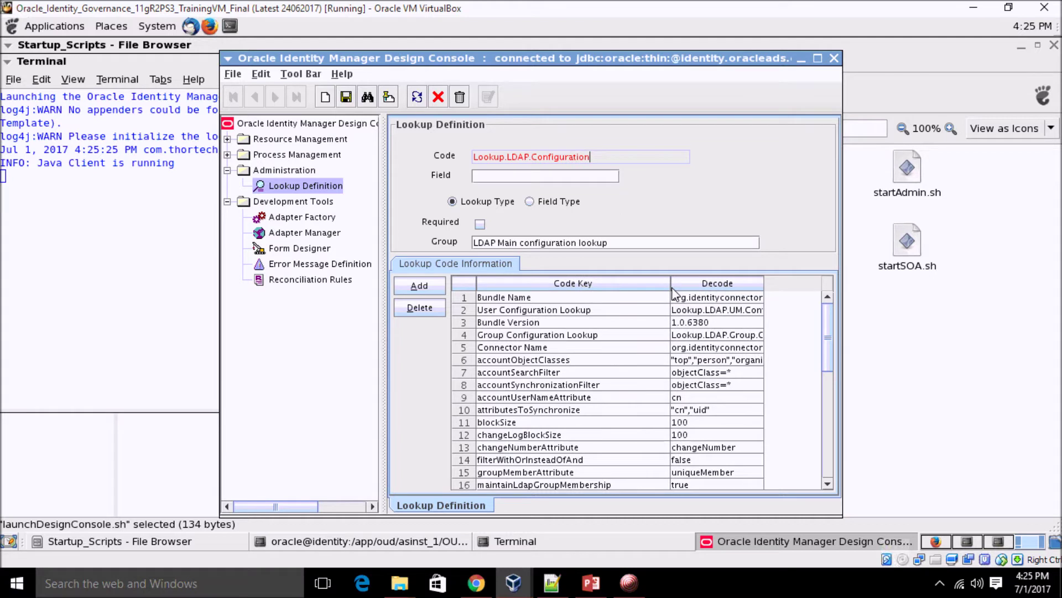
pyautogui.moveTo(828, 327); pyautogui.dragTo(820, 367)
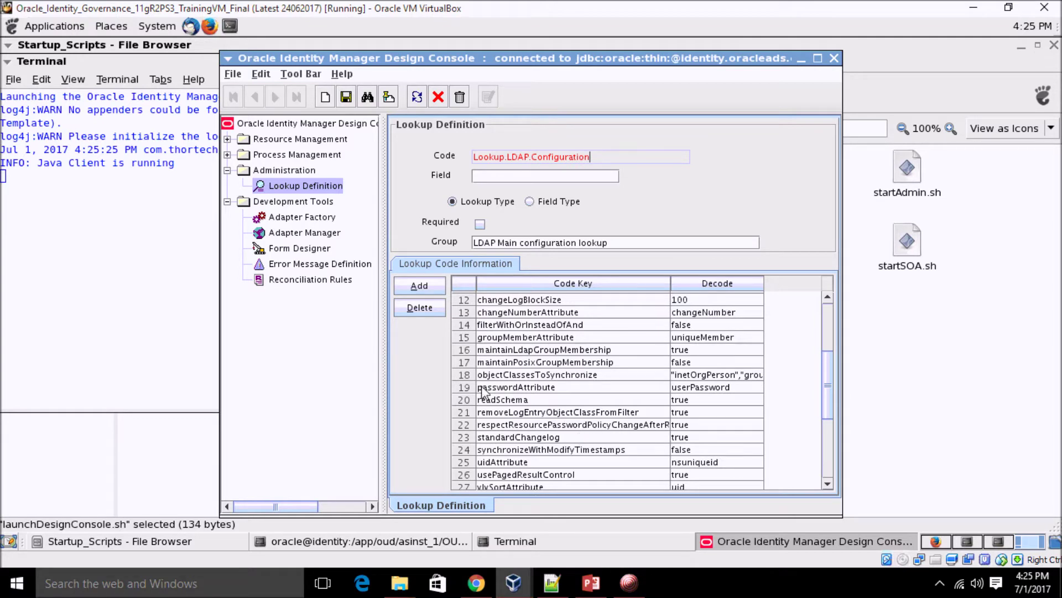
pyautogui.moveTo(827, 382); pyautogui.dragTo(829, 332)
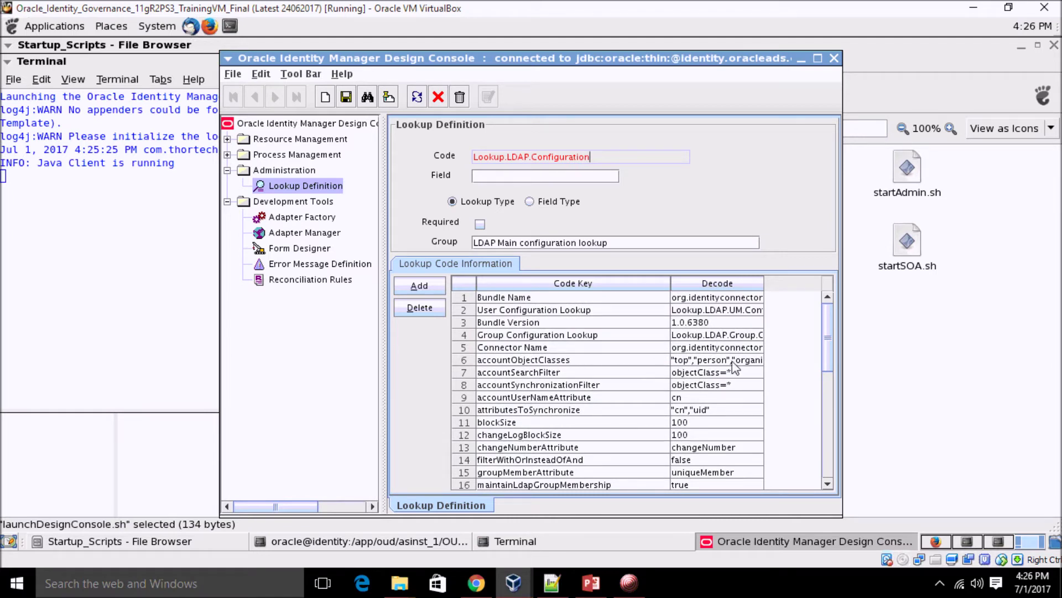
pyautogui.moveTo(768, 283); pyautogui.dragTo(818, 285)
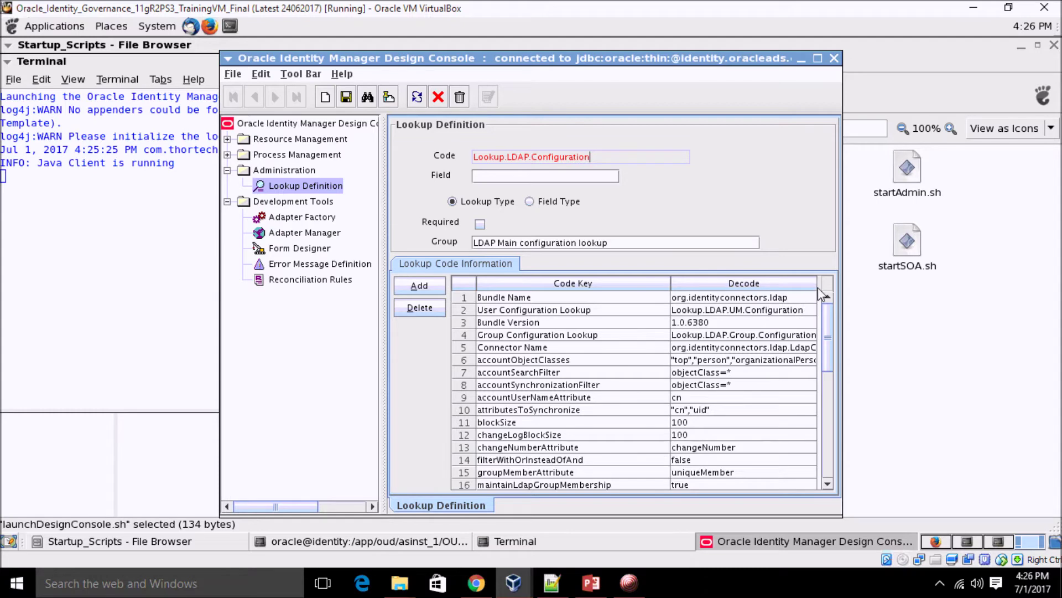
pyautogui.click(818, 58)
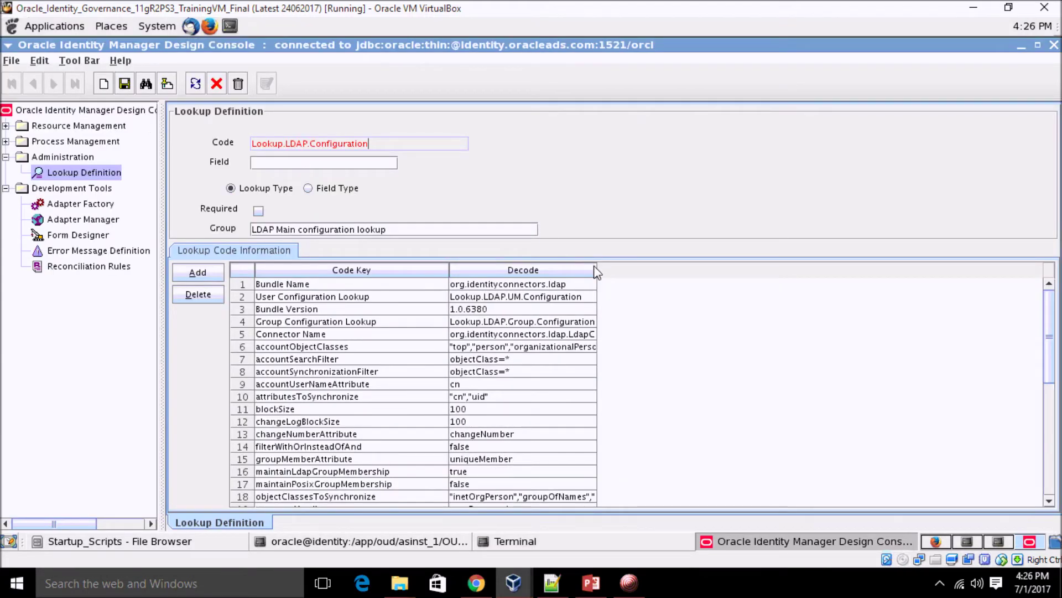
# Step: Append "Project" to the accountObjectClasses decode value, then bring the OUD terminal forward
pyautogui.moveTo(596, 270); pyautogui.dragTo(907, 272)
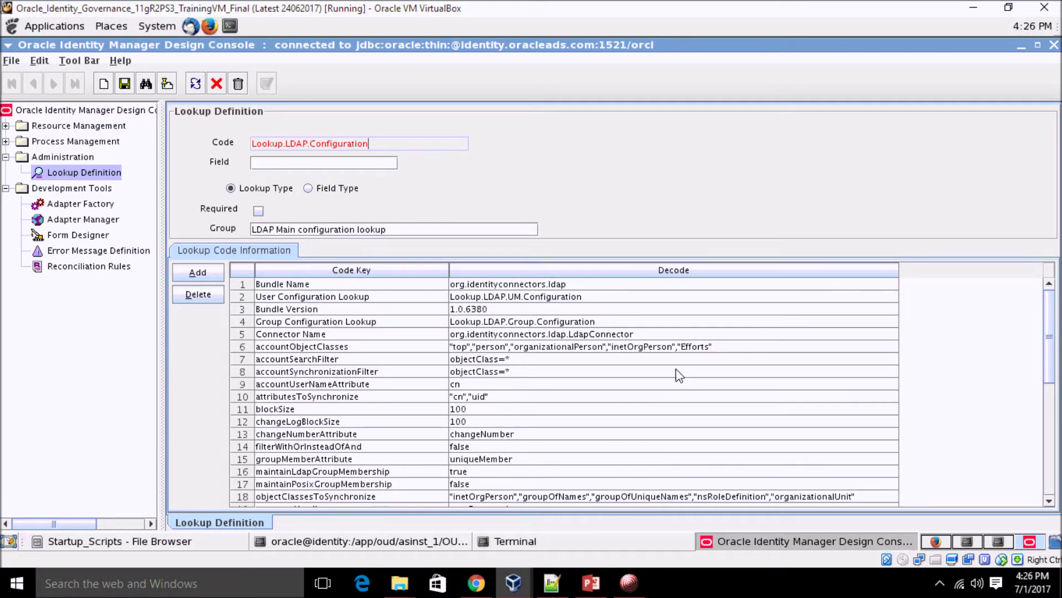
pyautogui.click(726, 347)
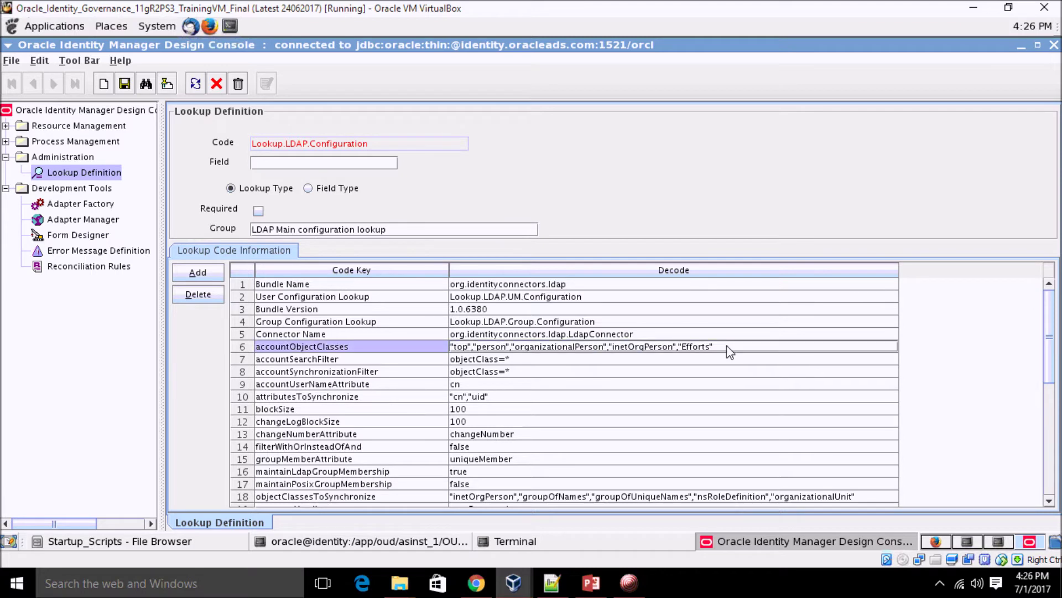
pyautogui.write('"Project"')
pyautogui.click(570, 543)
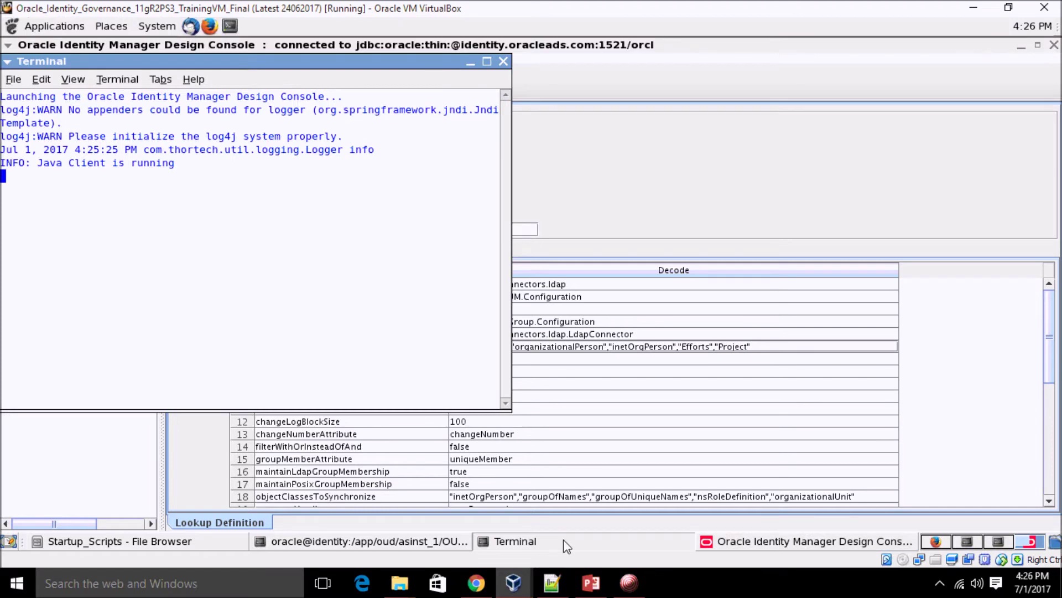
pyautogui.click(404, 543)
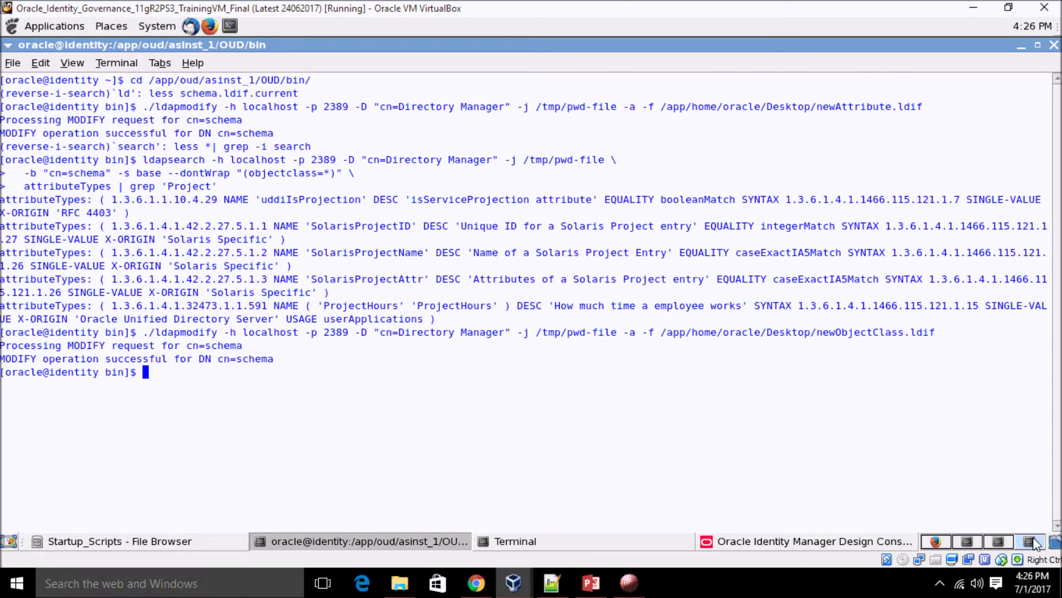
# Step: Clear the desktop and open newObjectClass.ldif in gedit to check the Project class name
pyautogui.click(1021, 46)
pyautogui.click(1020, 46)
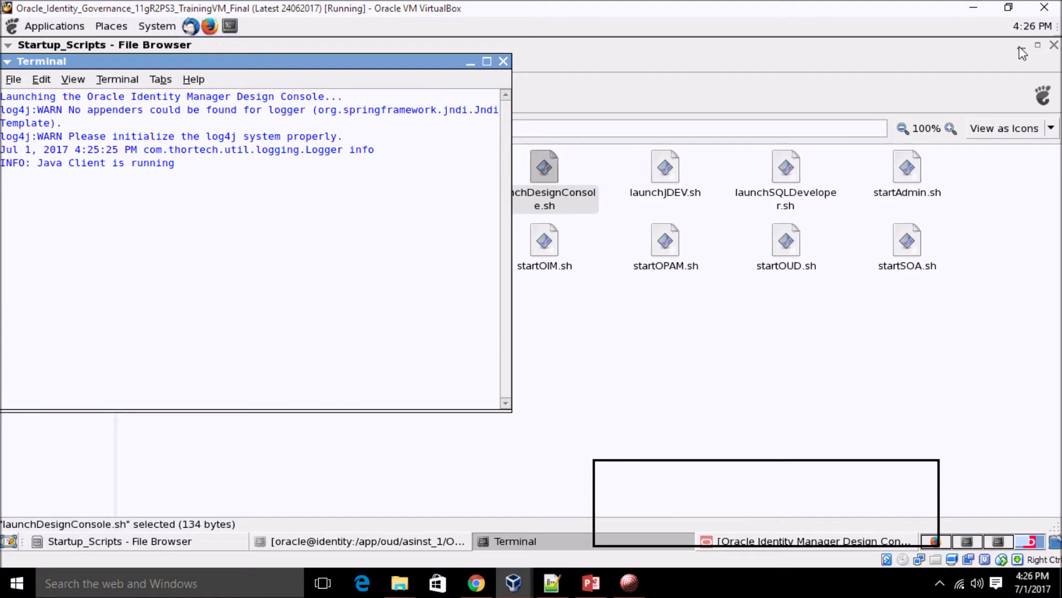
pyautogui.click(1020, 47)
pyautogui.click(471, 62)
pyautogui.click(296, 74)
pyautogui.rightClick(296, 74)
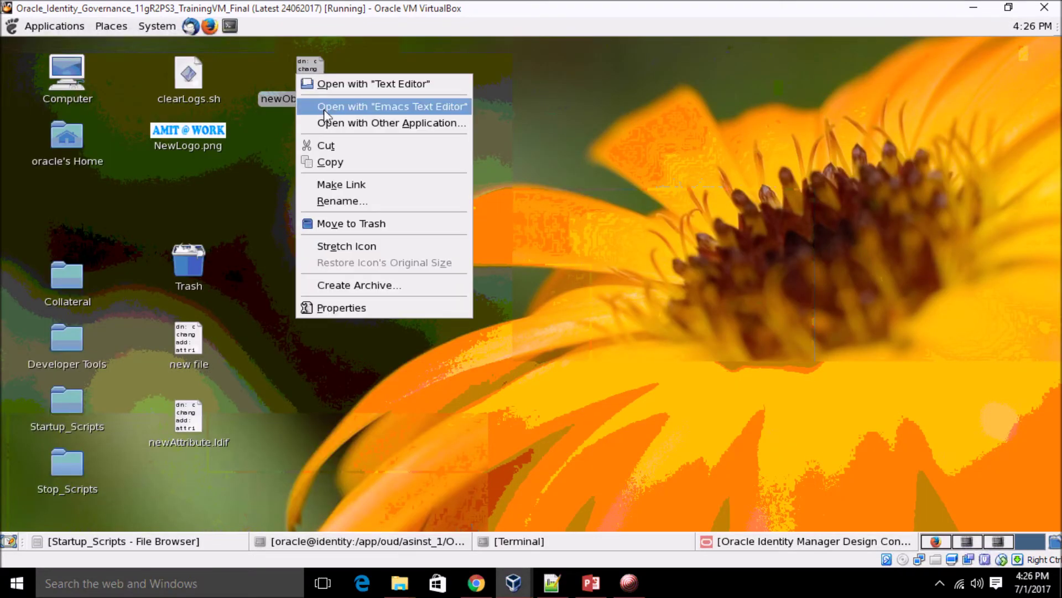
pyautogui.click(356, 86)
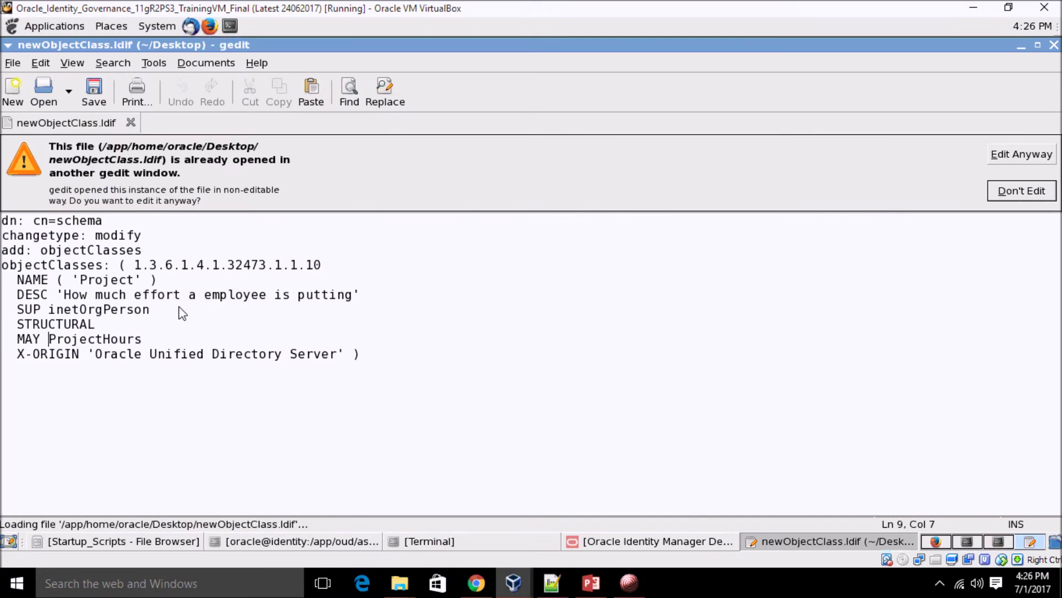
pyautogui.doubleClick(104, 281)
# Step: Back in Design Console, select the appended "Project" entry in accountObjectClasses
pyautogui.click(659, 541)
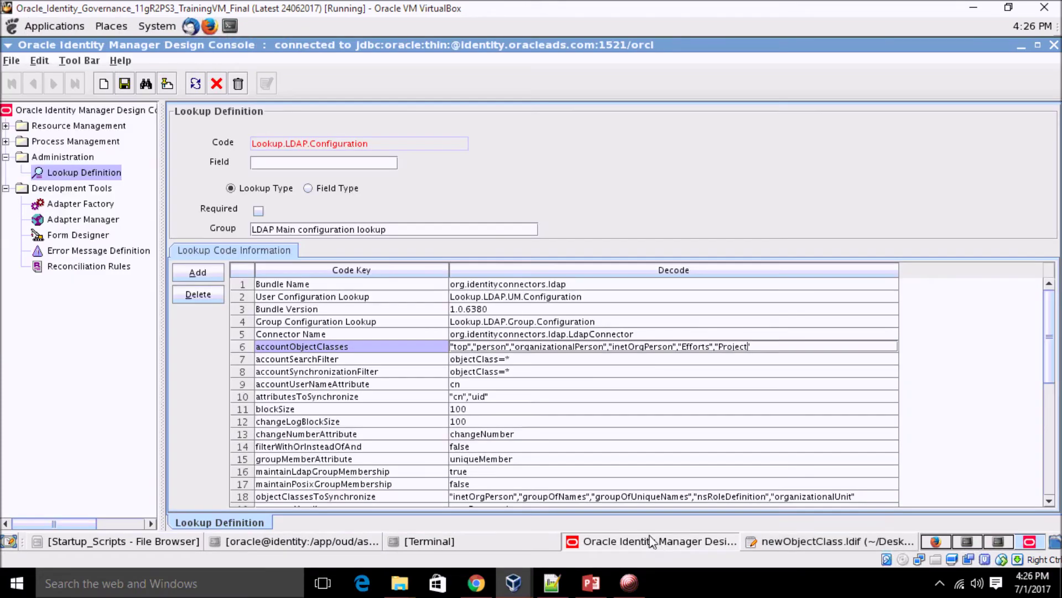
pyautogui.moveTo(759, 350); pyautogui.dragTo(724, 354)
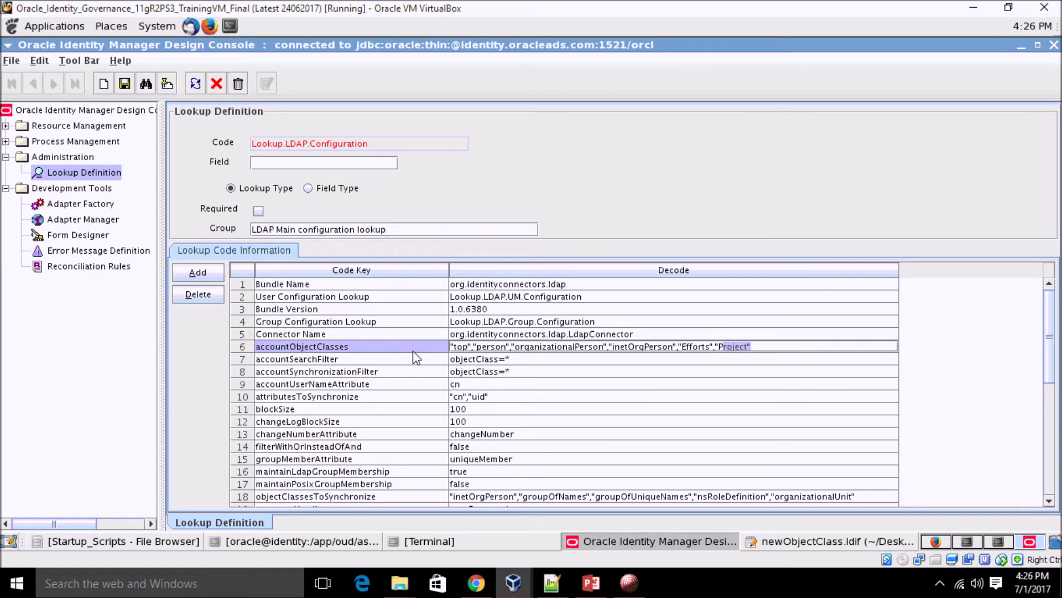
pyautogui.keyDown('shift'); pyautogui.click(715, 347); pyautogui.keyUp('shift')
pyautogui.moveTo(1052, 326); pyautogui.dragTo(1053, 367)
# Step: Append ,"Project" to the objectClassesToSynchronize value and save Lookup.LDAP.Configuration
pyautogui.click(874, 398)
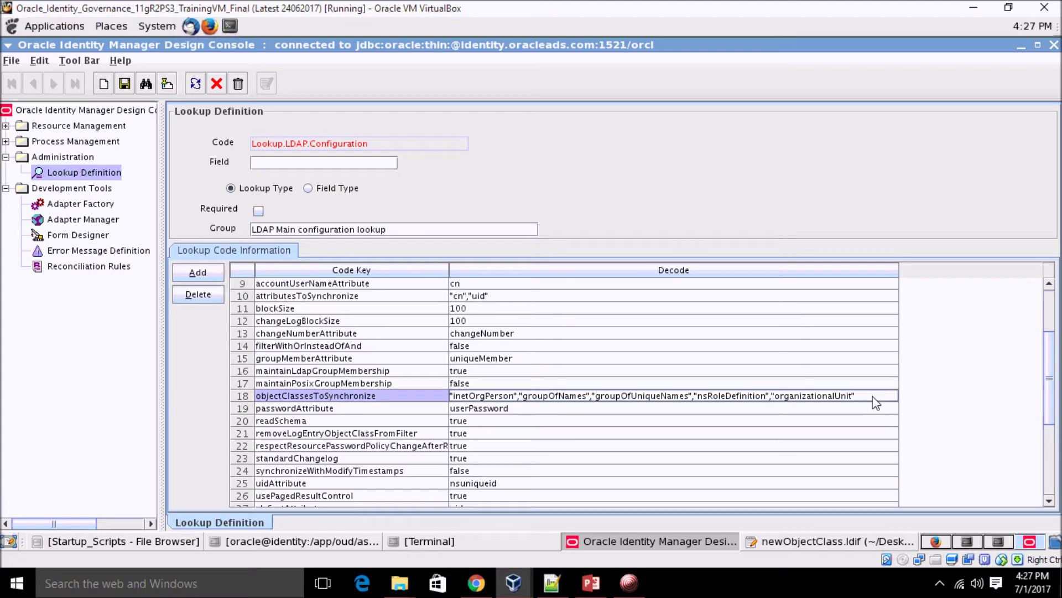
pyautogui.click(864, 396)
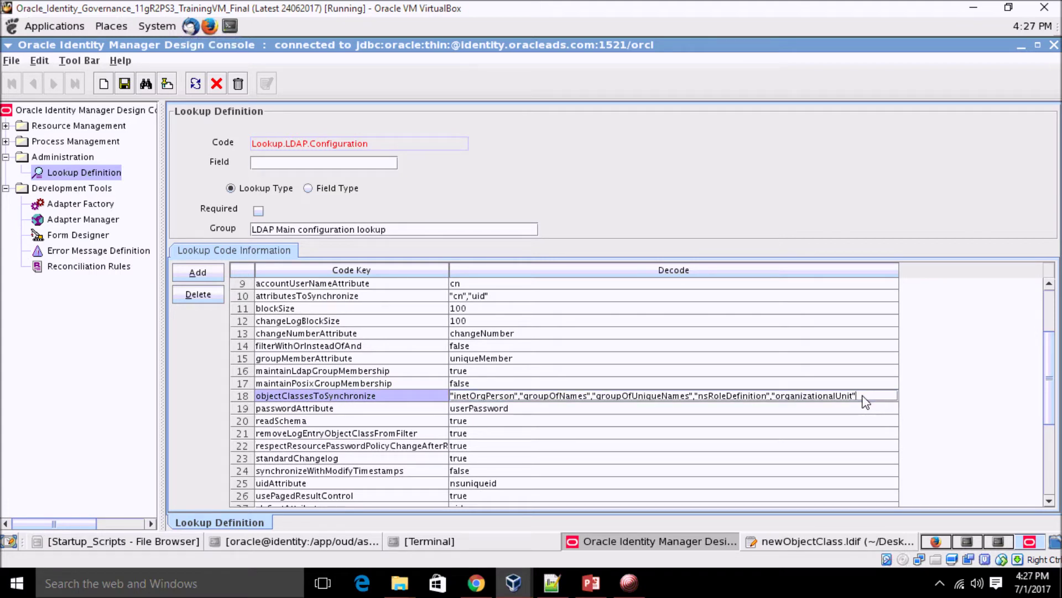
pyautogui.write('"Project"')
pyautogui.press('BackSpace')
pyautogui.press('BackSpace')
pyautogui.press('BackSpace')
pyautogui.write(',""Project')
pyautogui.moveTo(1047, 378); pyautogui.dragTo(1047, 335)
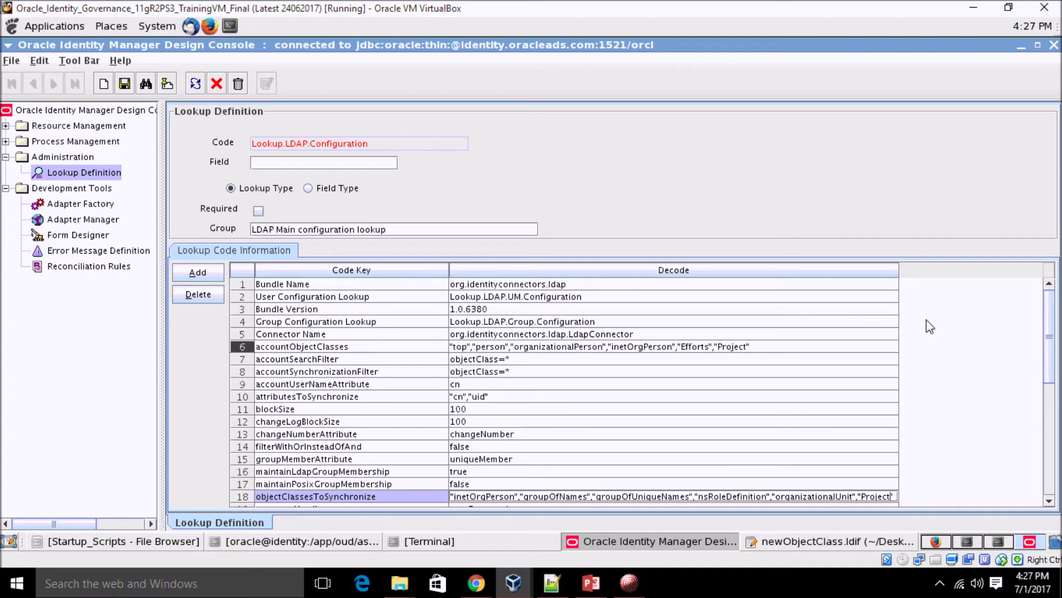
pyautogui.click(124, 84)
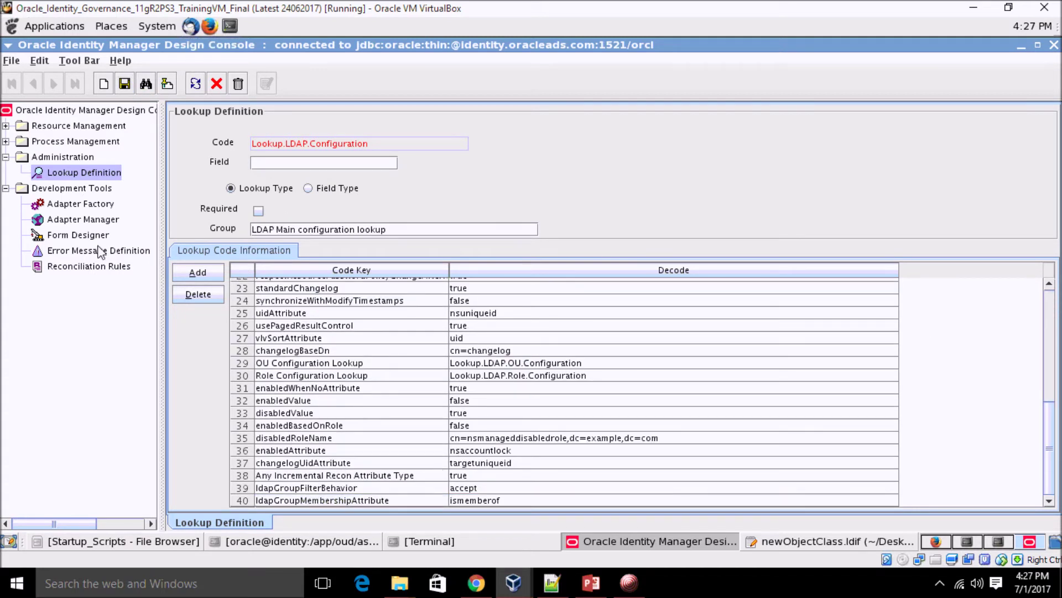
# Step: Query the Lookup.LDAP.OUD.Configuration lookup and widen its Decode and Code Key columns
pyautogui.doubleClick(97, 174)
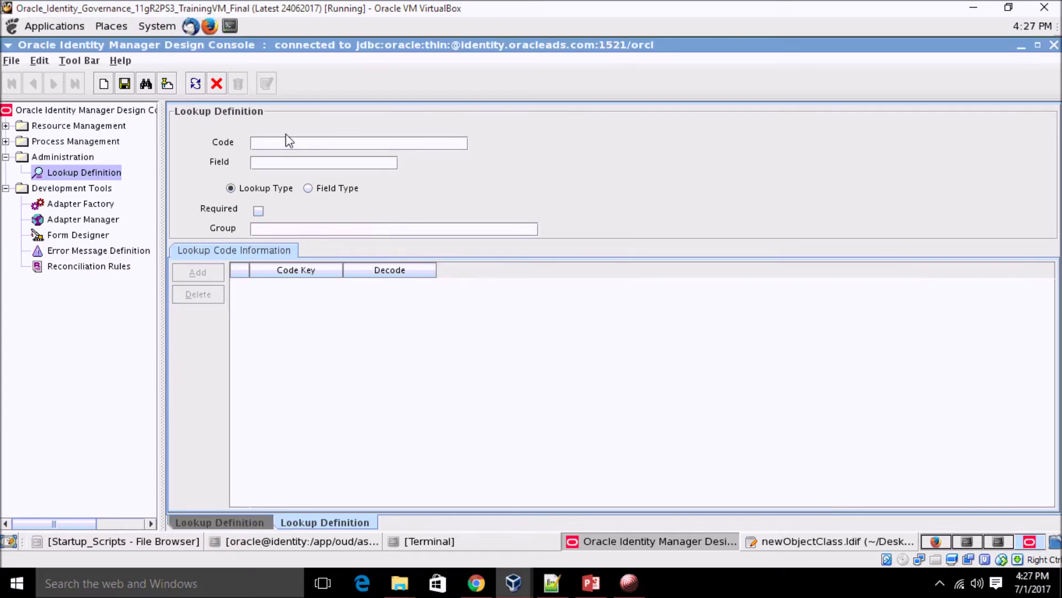
pyautogui.write('Lookup.LDAP.OUD.')
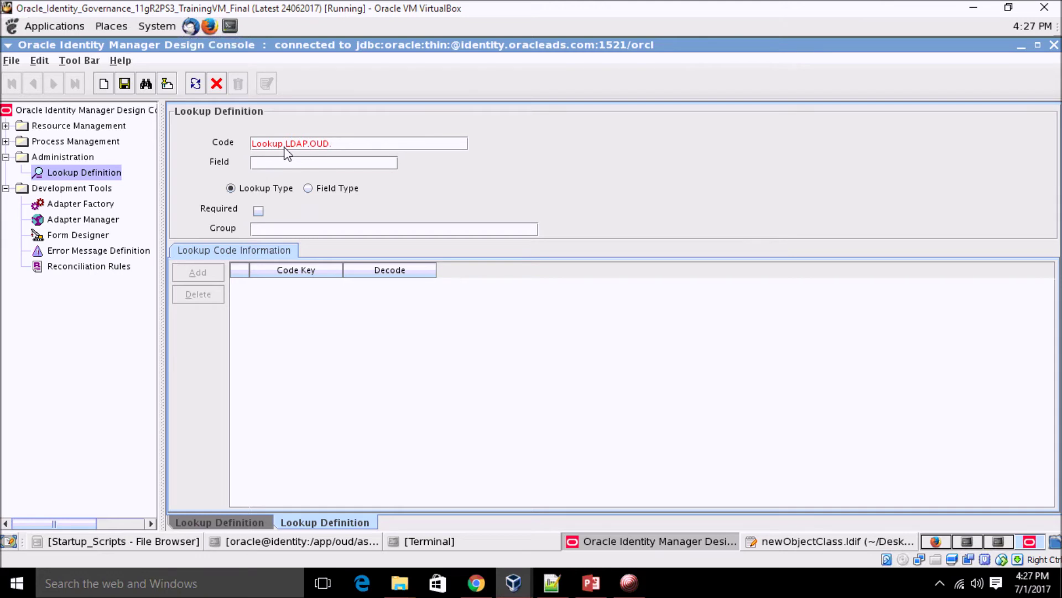
pyautogui.write('Configuration')
pyautogui.press('Return')
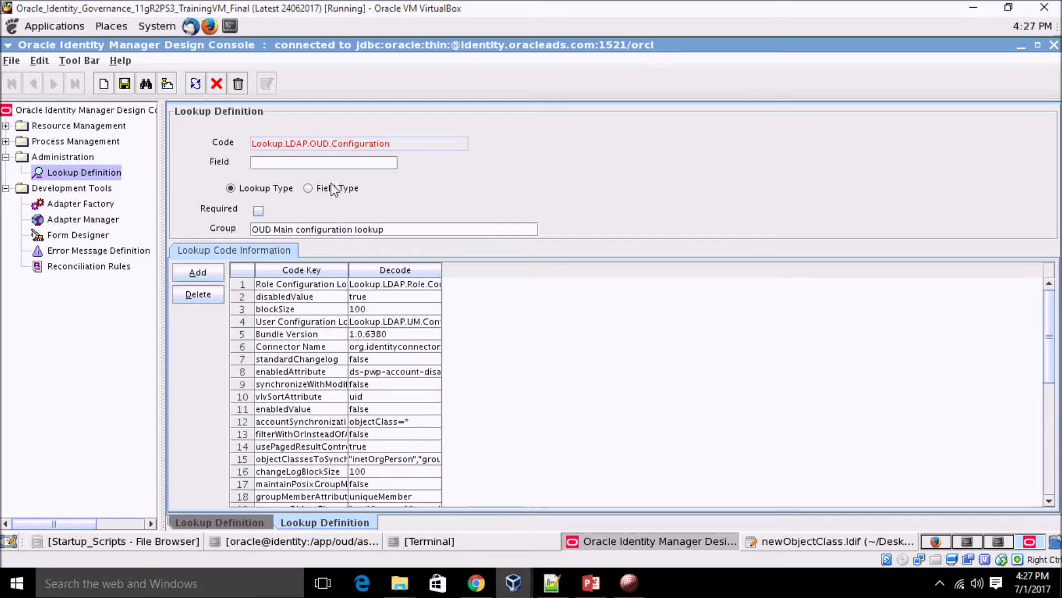
pyautogui.moveTo(442, 270); pyautogui.dragTo(866, 282)
pyautogui.moveTo(1055, 360); pyautogui.dragTo(1043, 416)
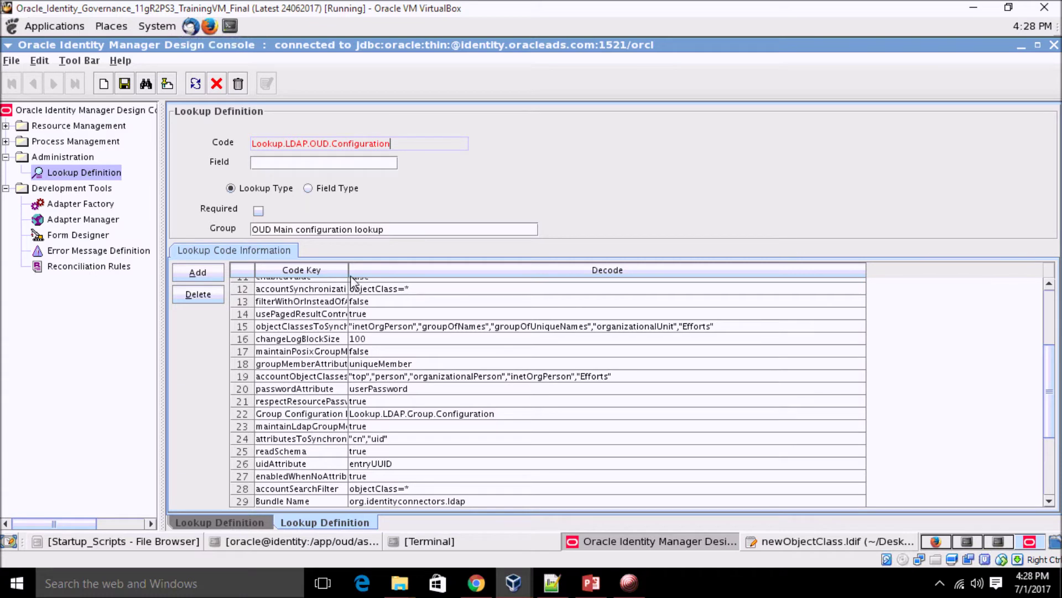
pyautogui.moveTo(349, 275); pyautogui.dragTo(424, 276)
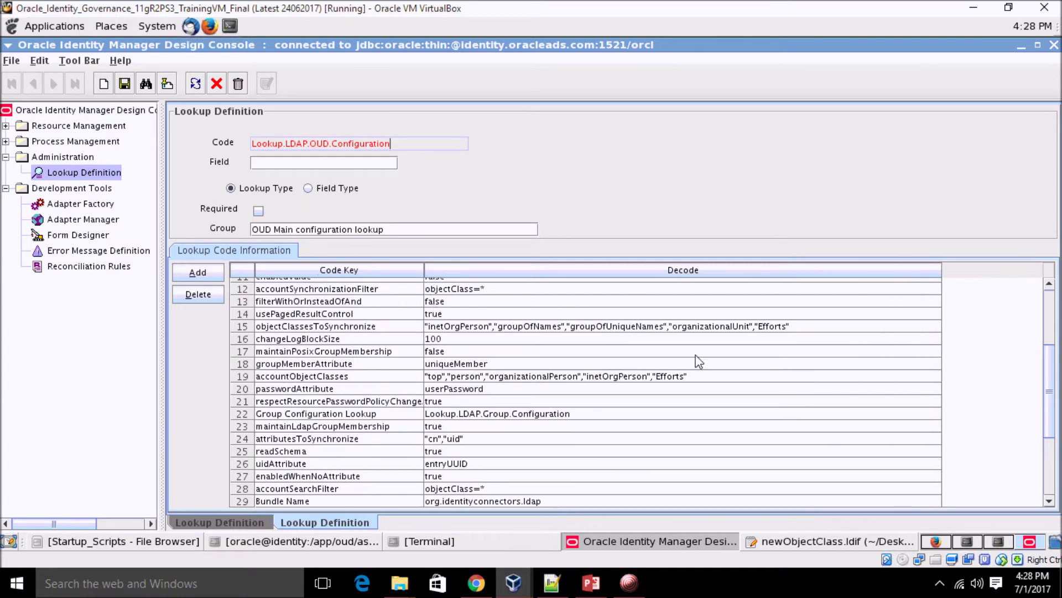
# Step: Append ,"Project" to both objectClassesToSynchronize and accountObjectClasses, then save the lookup
pyautogui.click(829, 326)
pyautogui.click(829, 326)
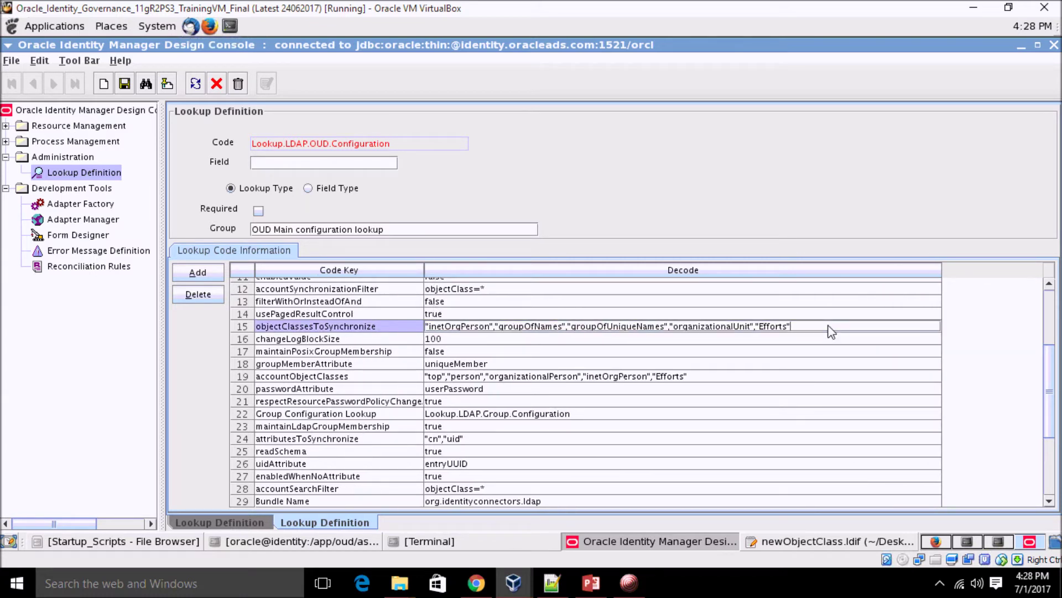
pyautogui.write(',"Project"')
pyautogui.click(700, 379)
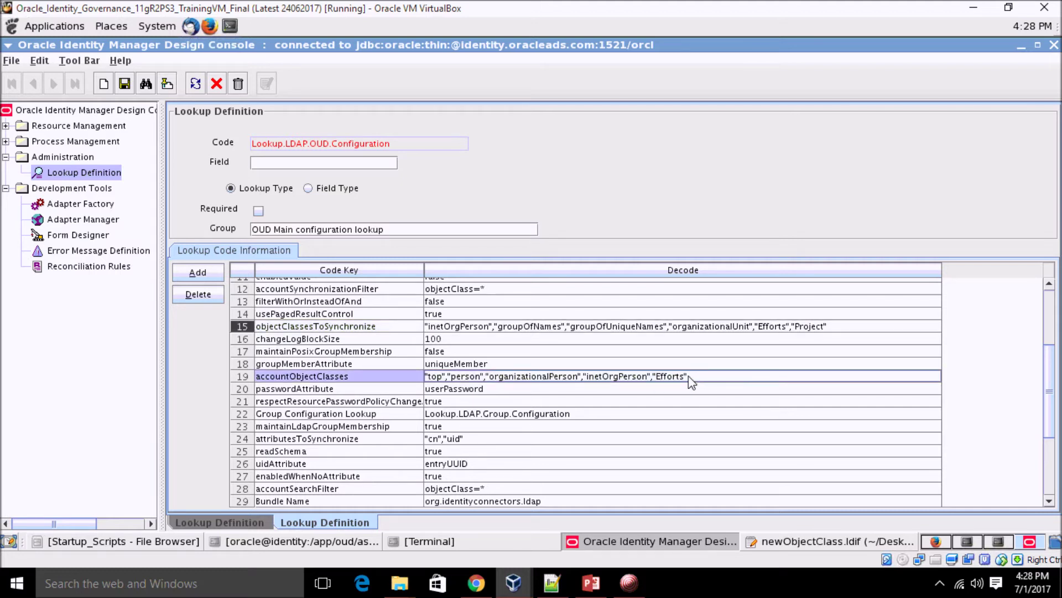
pyautogui.doubleClick(699, 381)
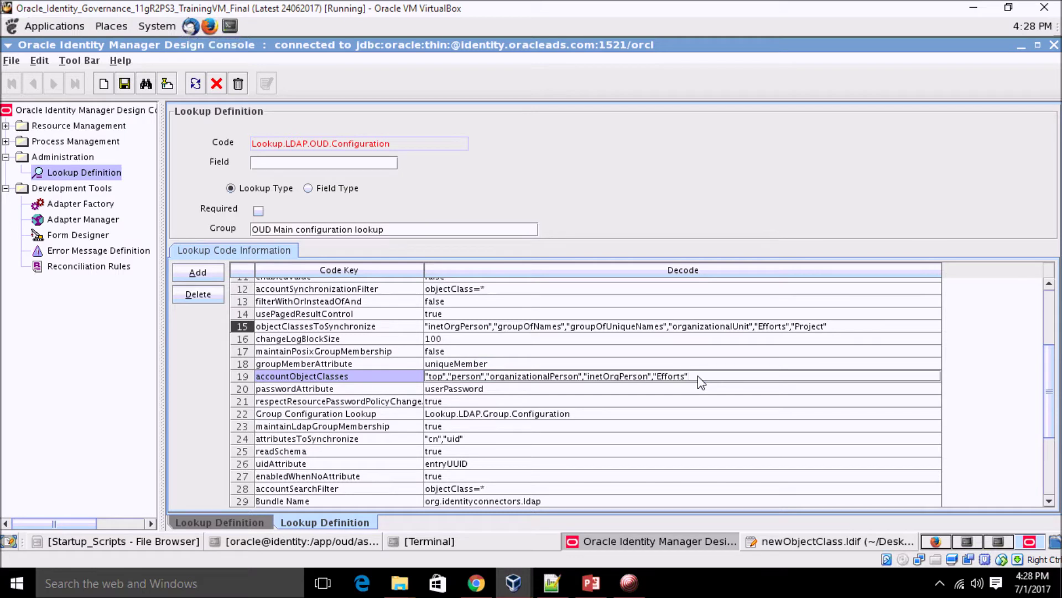
pyautogui.write(',""')
pyautogui.press('BackSpace')
pyautogui.write('Projec')
pyautogui.scroll(5, 645, 332)
pyautogui.click(125, 84)
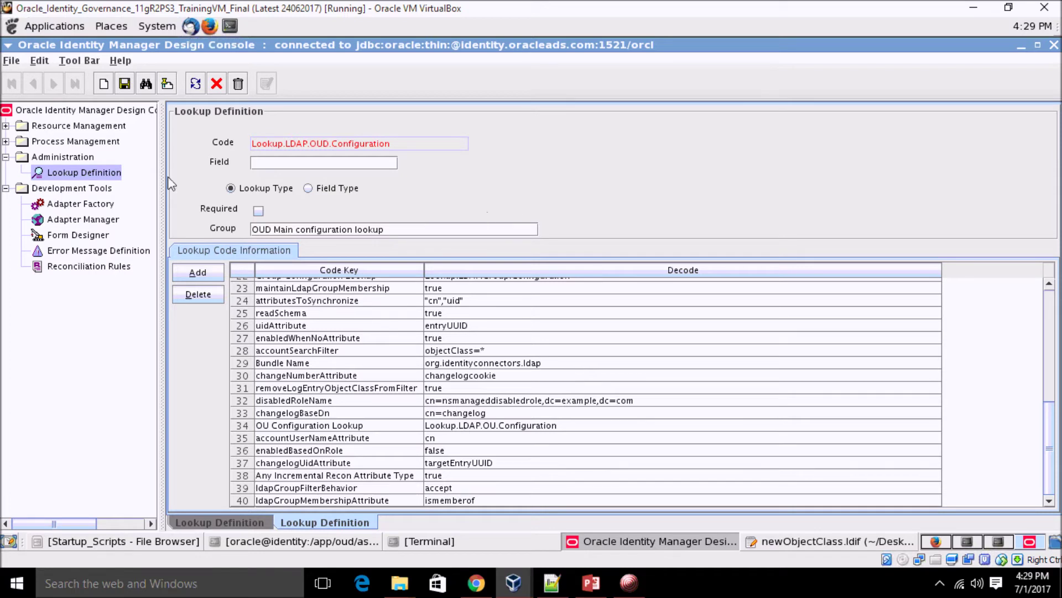
# Step: Search lookups for *LDAP.UM.Pr* and widen the Code Key and Decode columns
pyautogui.doubleClick(89, 174)
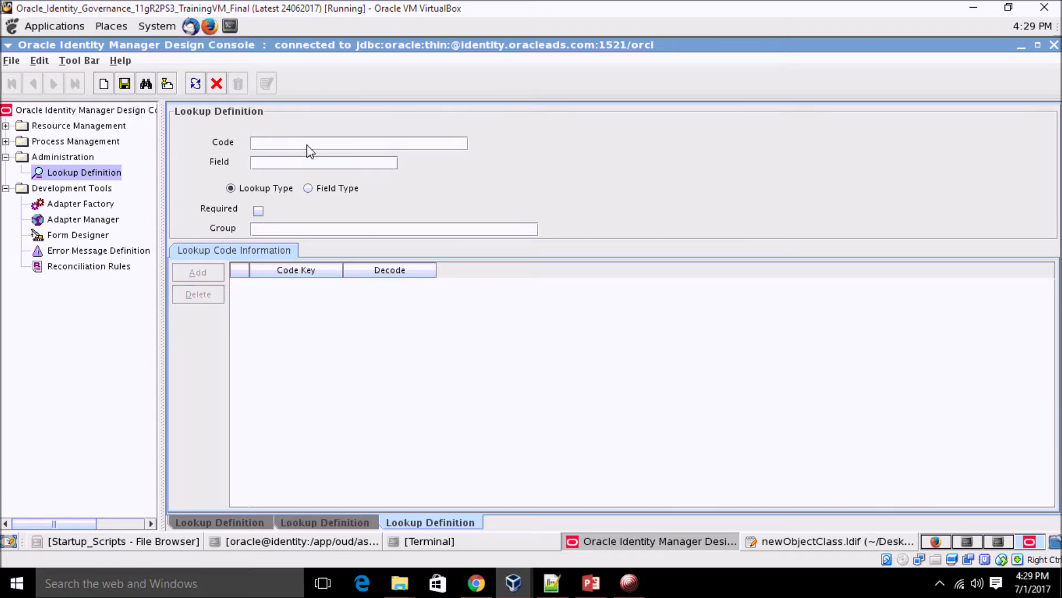
pyautogui.write('LDAP.UM.Pr')
pyautogui.write('*')
pyautogui.press('Return')
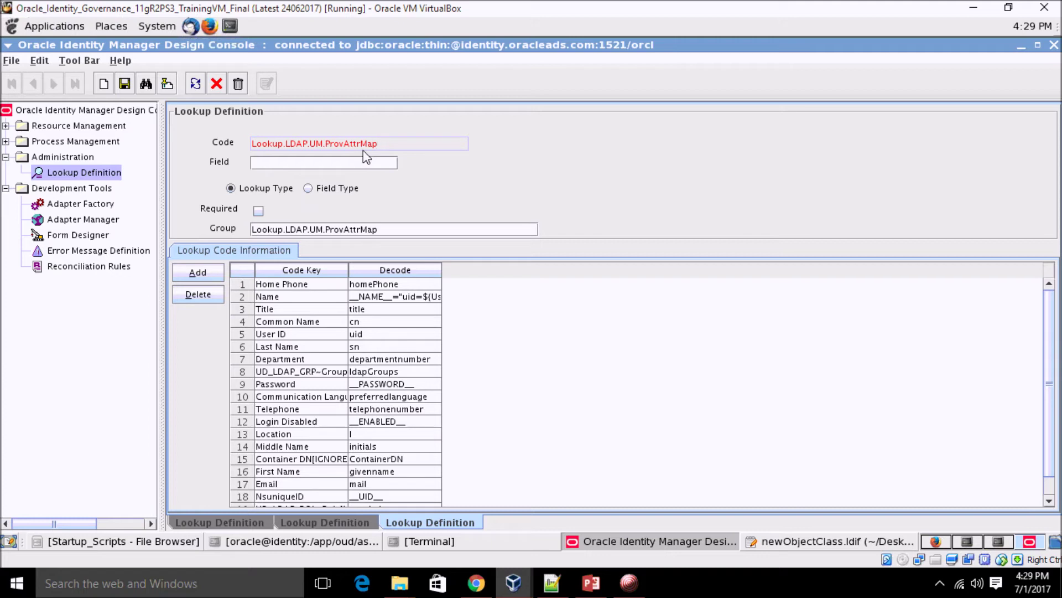
pyautogui.moveTo(441, 271); pyautogui.dragTo(595, 270)
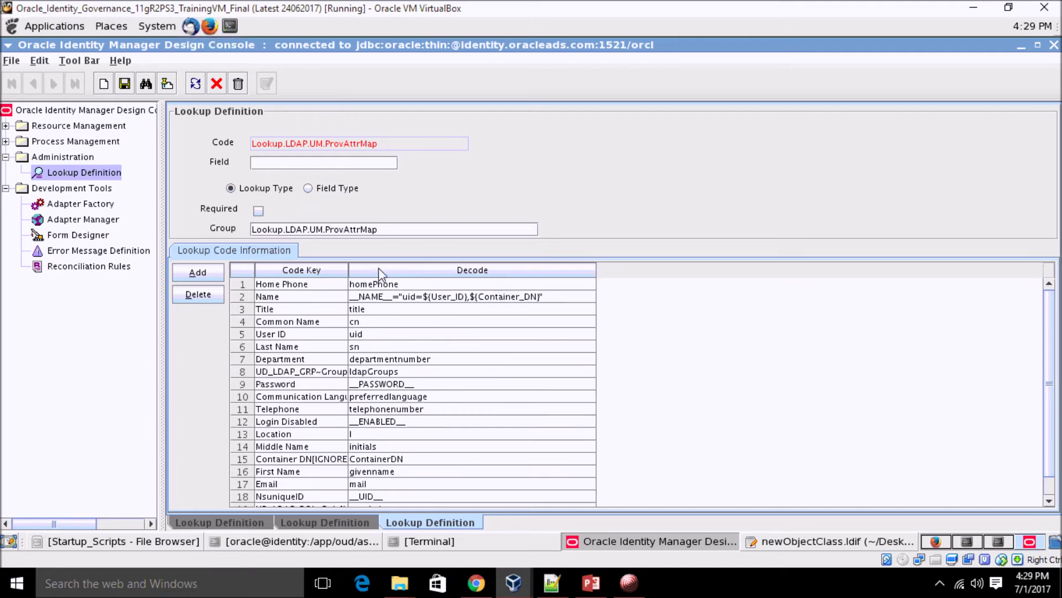
pyautogui.moveTo(349, 273); pyautogui.dragTo(590, 279)
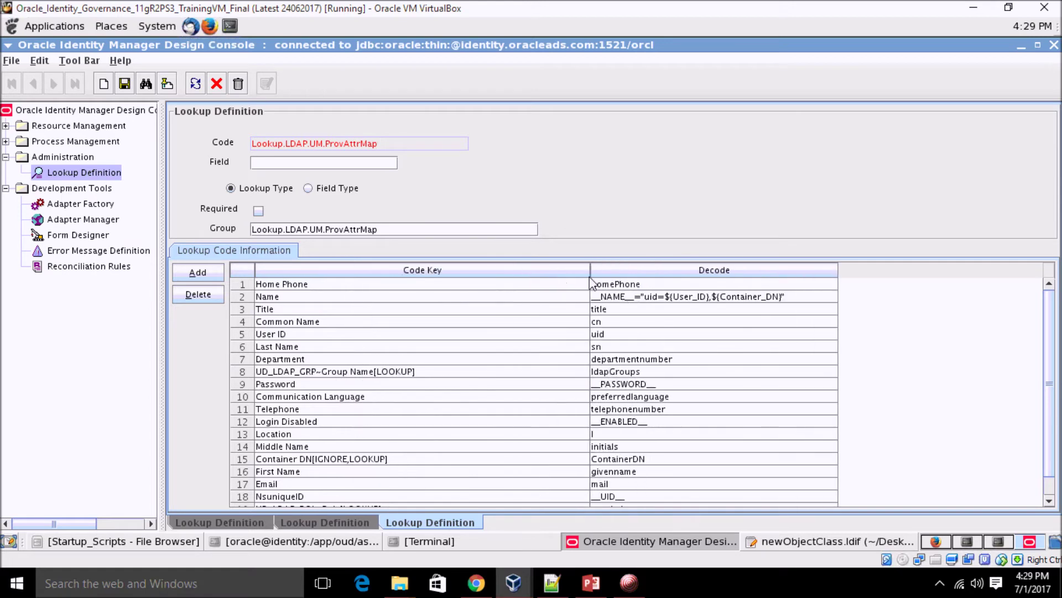
pyautogui.scroll(-2, 1054, 376)
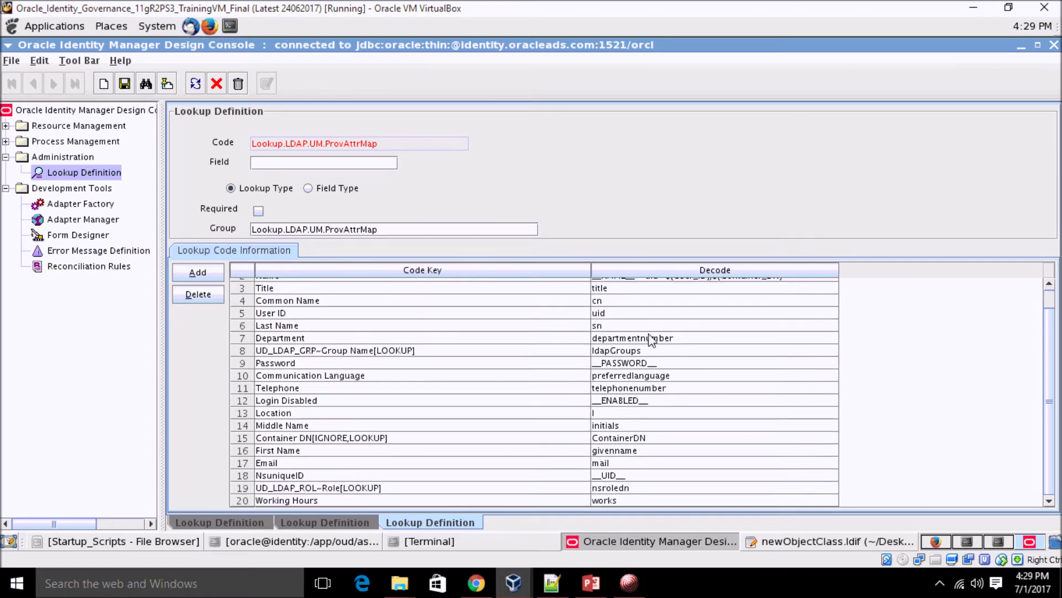
# Step: Add a new row with Code Key Project Hours and paste Project Hours as its Decode
pyautogui.click(198, 272)
pyautogui.doubleClick(301, 500)
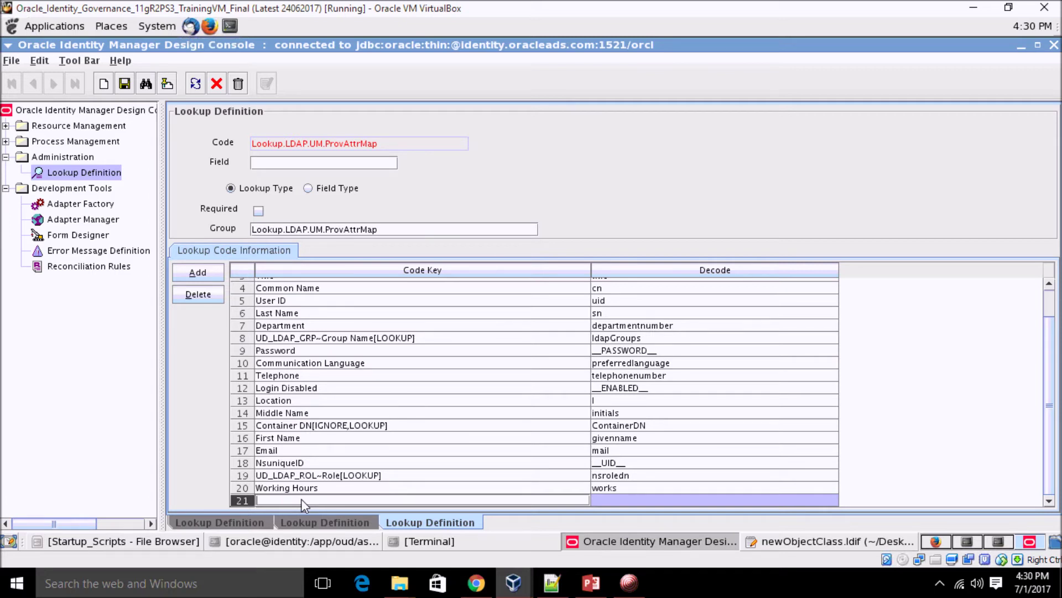
pyautogui.write('Project Hours')
pyautogui.hotkey('shift', 'Home')
pyautogui.hotkey('ctrl', 'c')
pyautogui.click(655, 498)
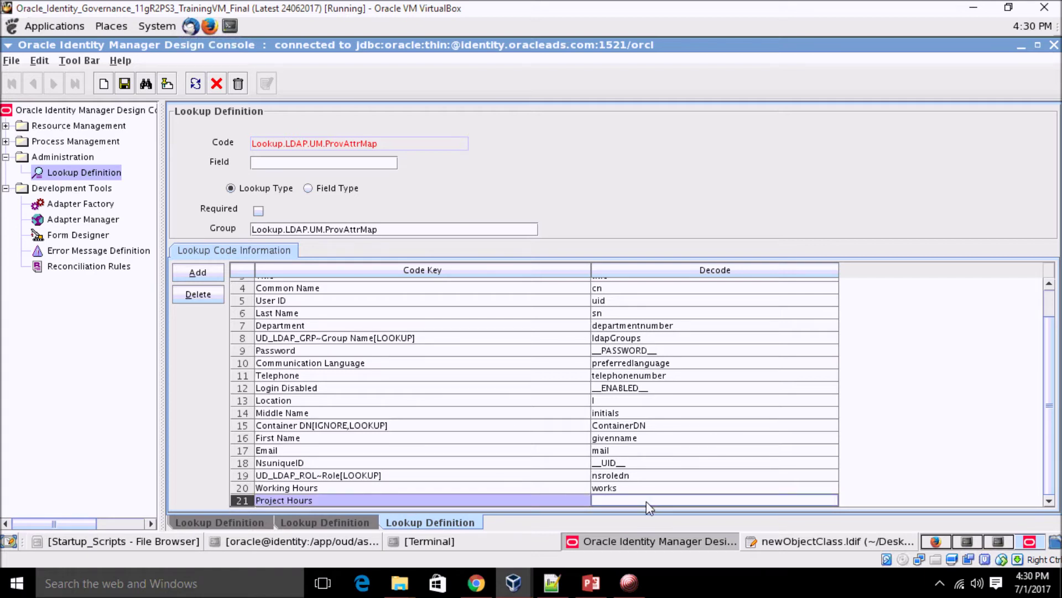
pyautogui.hotkey('ctrl', 'v')
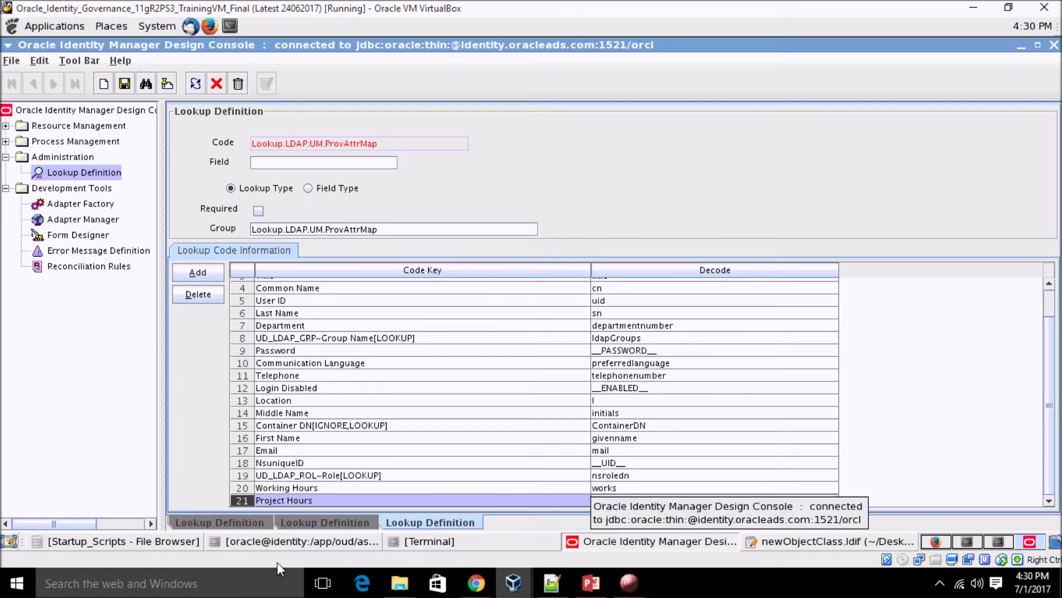
# Step: Confirm the ProjectHours attribute in gedit, change row 21's decode to ProjectHours, and save
pyautogui.click(806, 543)
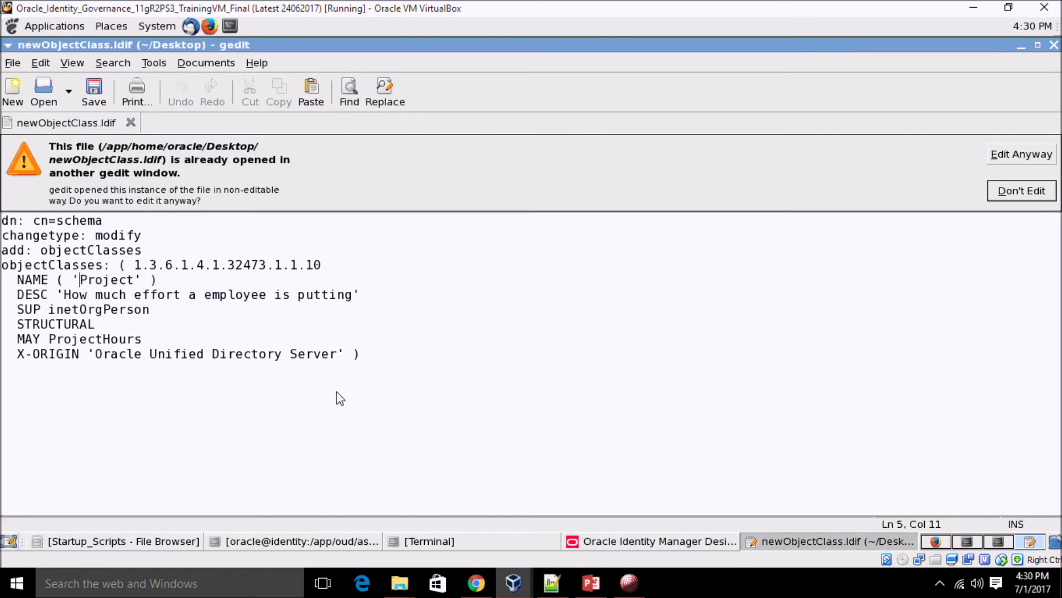
pyautogui.doubleClick(97, 339)
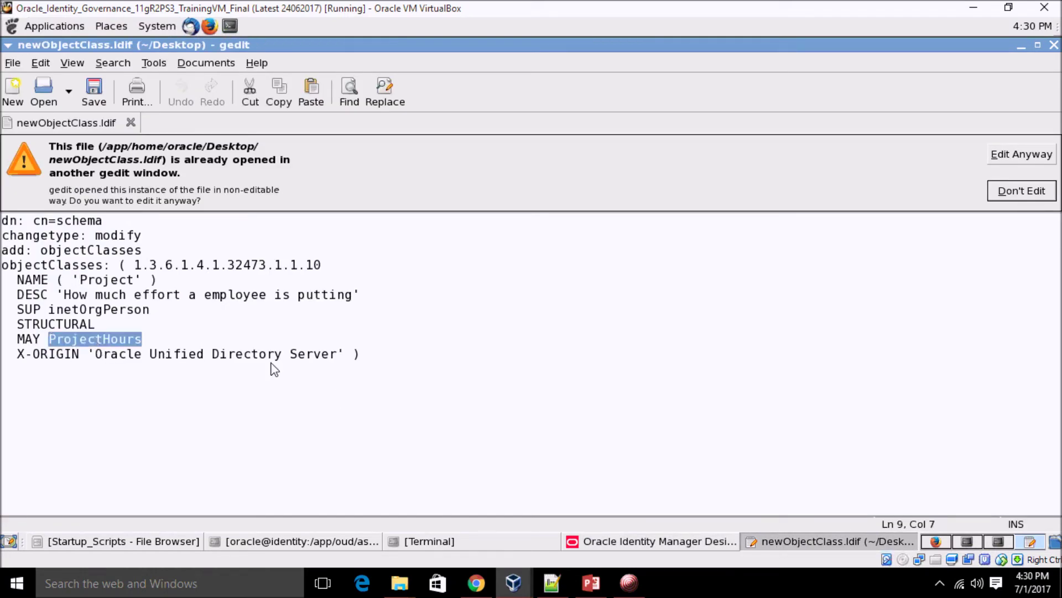
pyautogui.hotkey('alt', 'Tab')
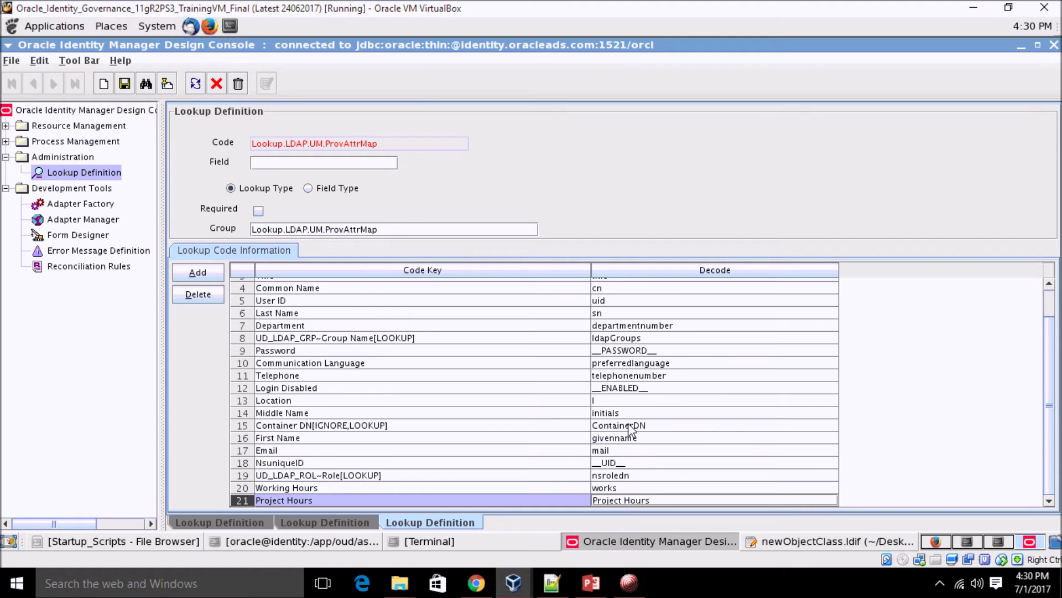
pyautogui.press('Left')
pyautogui.press('Left')
pyautogui.press('BackSpace')
pyautogui.moveTo(1047, 415)
pyautogui.mouseDown()
pyautogui.moveTo(1052, 365)
pyautogui.moveTo(1046, 426)
pyautogui.mouseUp()
pyautogui.click(124, 85)
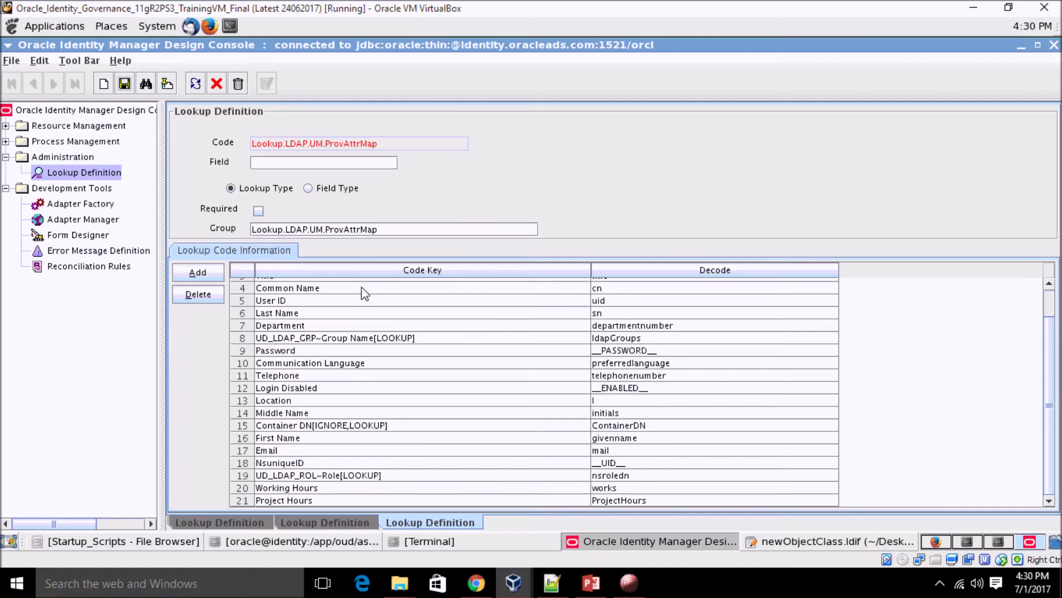
pyautogui.scroll(1, 1049, 359)
pyautogui.scroll(-1, 1049, 359)
# Step: Load the LDAP User process definition from the Process Management Process Definition form
pyautogui.click(5, 141)
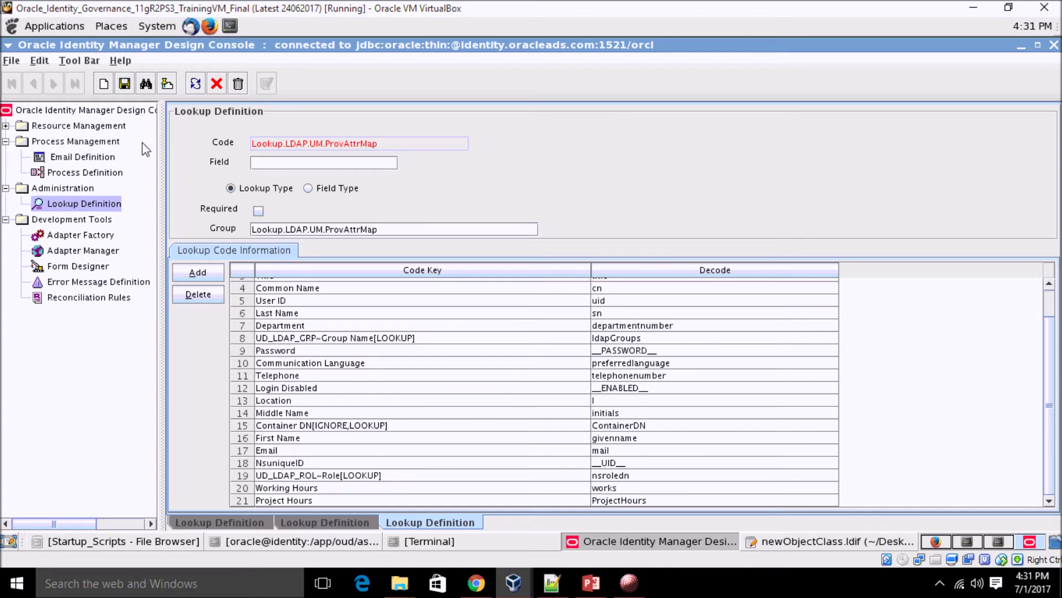
pyautogui.doubleClick(88, 173)
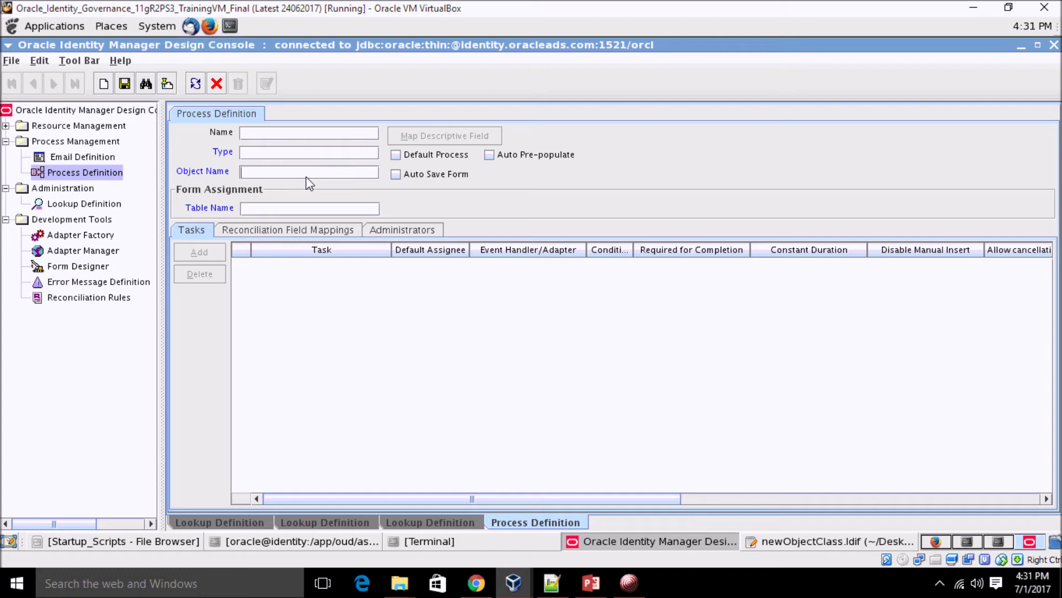
pyautogui.write('LDAP User')
pyautogui.press('Return')
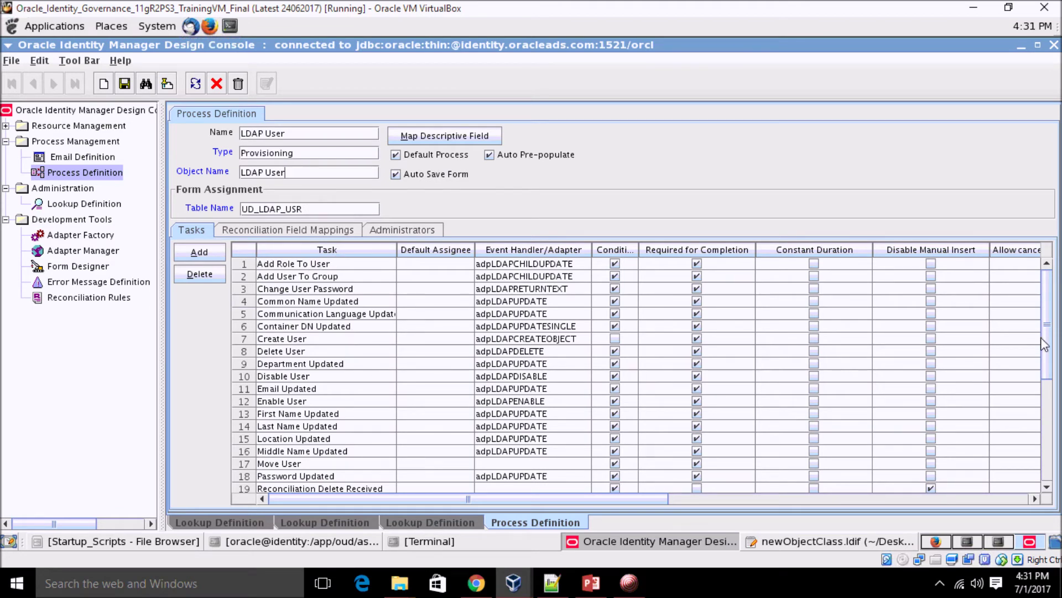
pyautogui.moveTo(1048, 332); pyautogui.dragTo(1060, 449)
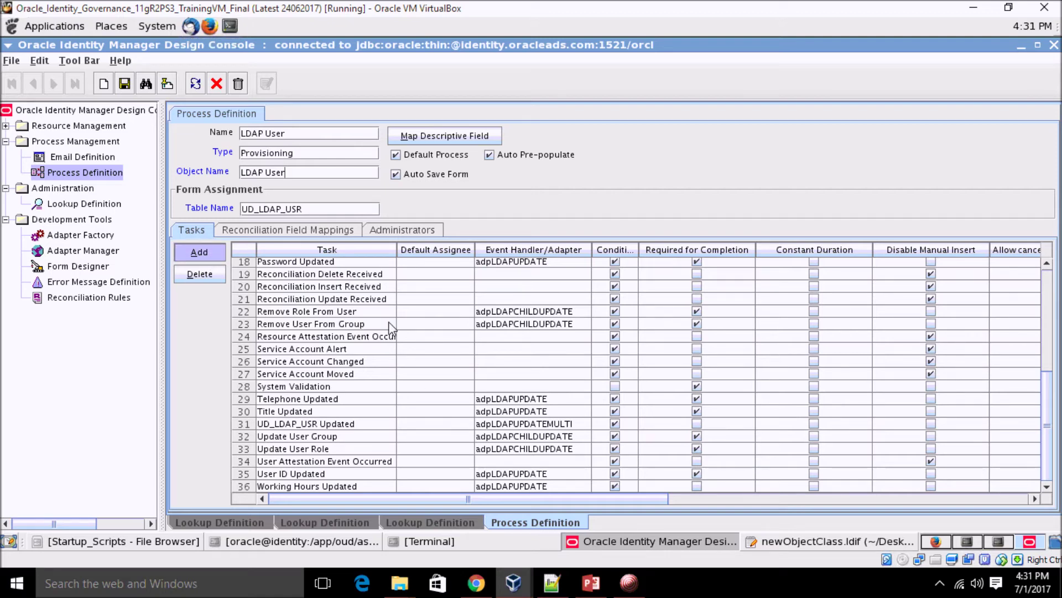
# Step: Save a Project Hours Updated task: same description, conditional, multiple instances, not required for completion
pyautogui.write('Project')
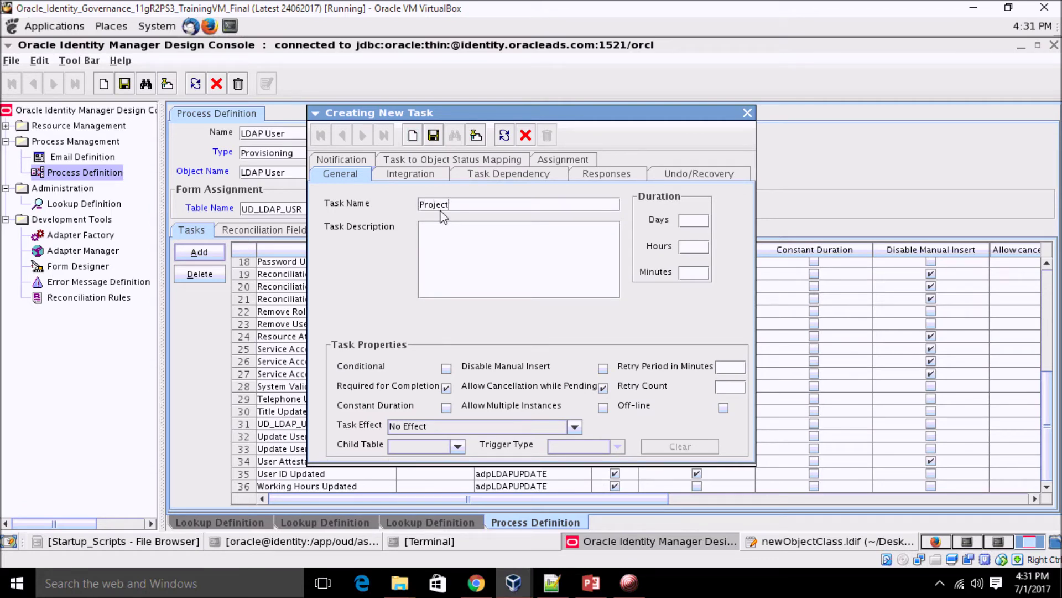
pyautogui.write(' Hours Updated')
pyautogui.hotkey('ctrl', 'a')
pyautogui.hotkey('ctrl', 'c')
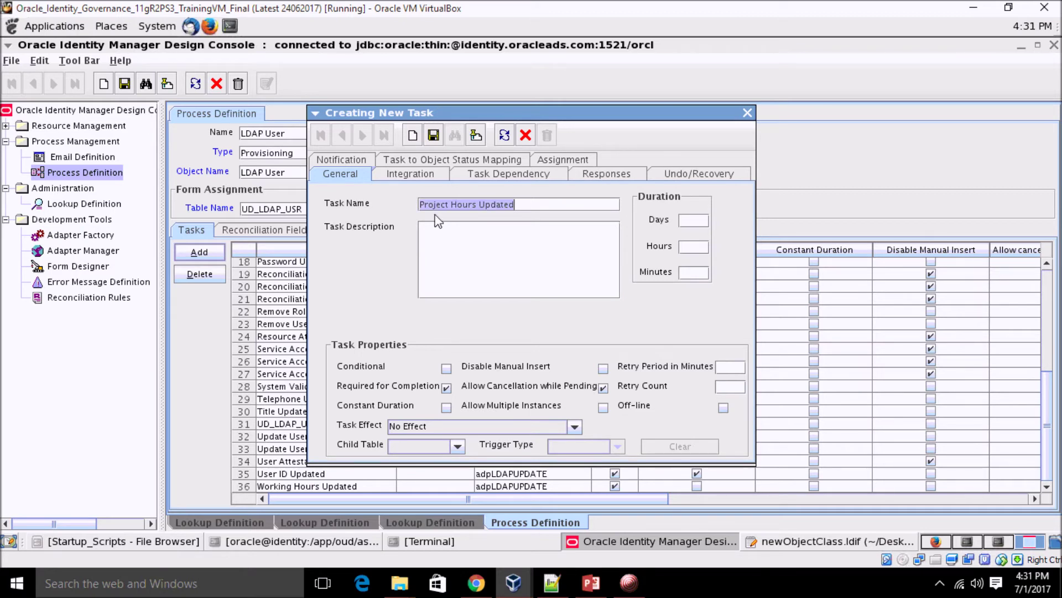
pyautogui.click(494, 248)
pyautogui.hotkey('ctrl', 'v')
pyautogui.click(446, 388)
pyautogui.click(446, 368)
pyautogui.click(604, 408)
pyautogui.click(433, 135)
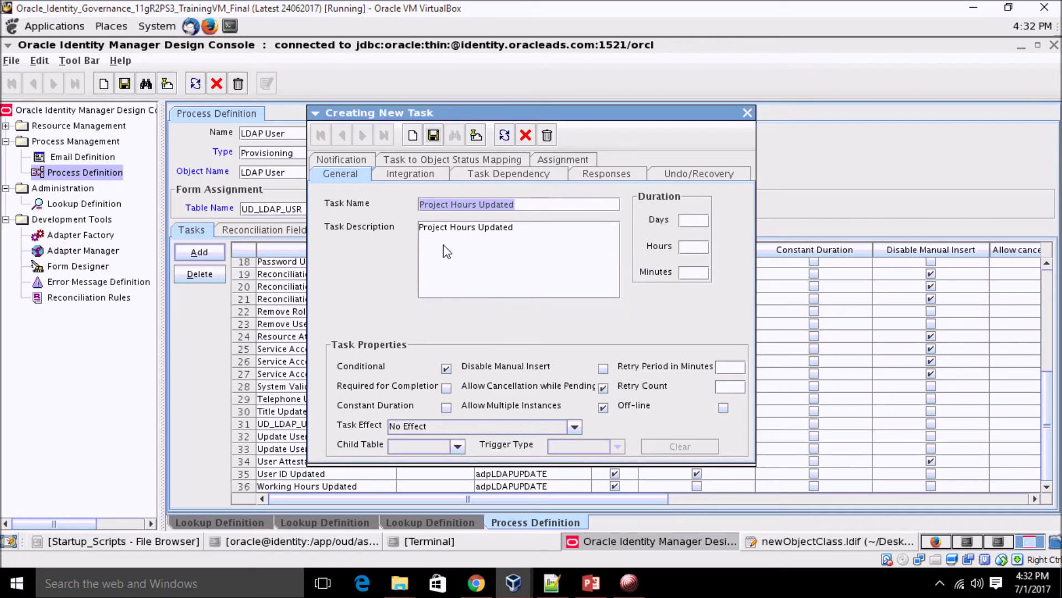
# Step: Attach the adpLDAPUPDATE adapter on the task's Integration tab, save, and dismiss the confirmations
pyautogui.click(420, 175)
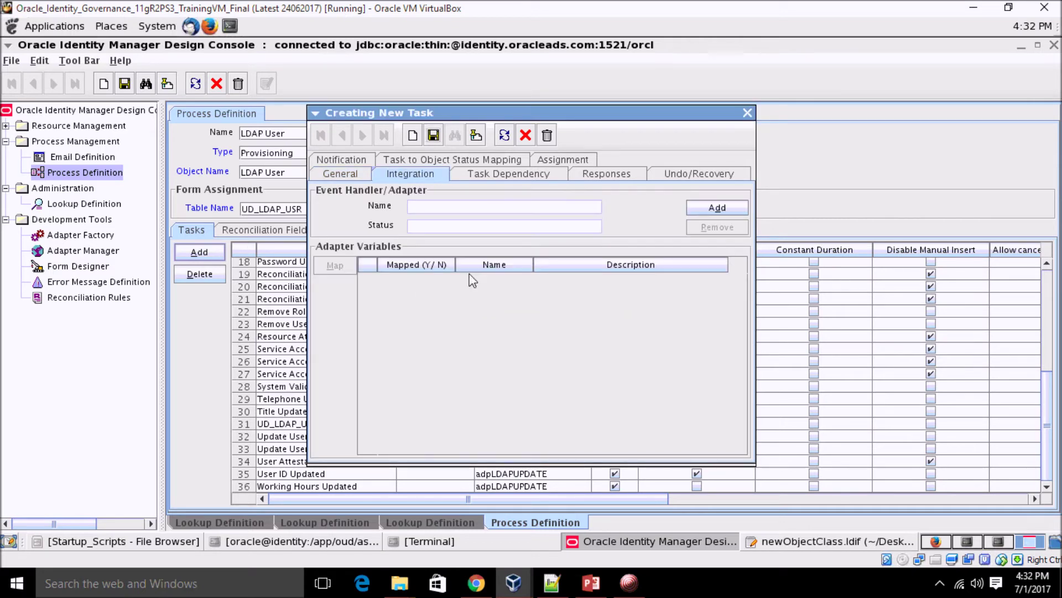
pyautogui.click(722, 209)
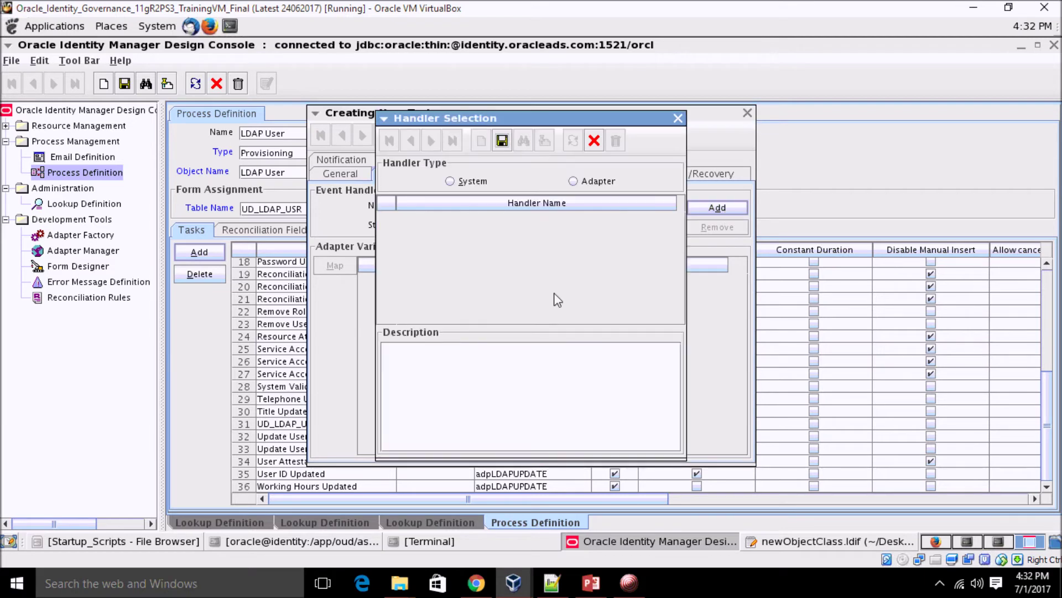
pyautogui.click(593, 186)
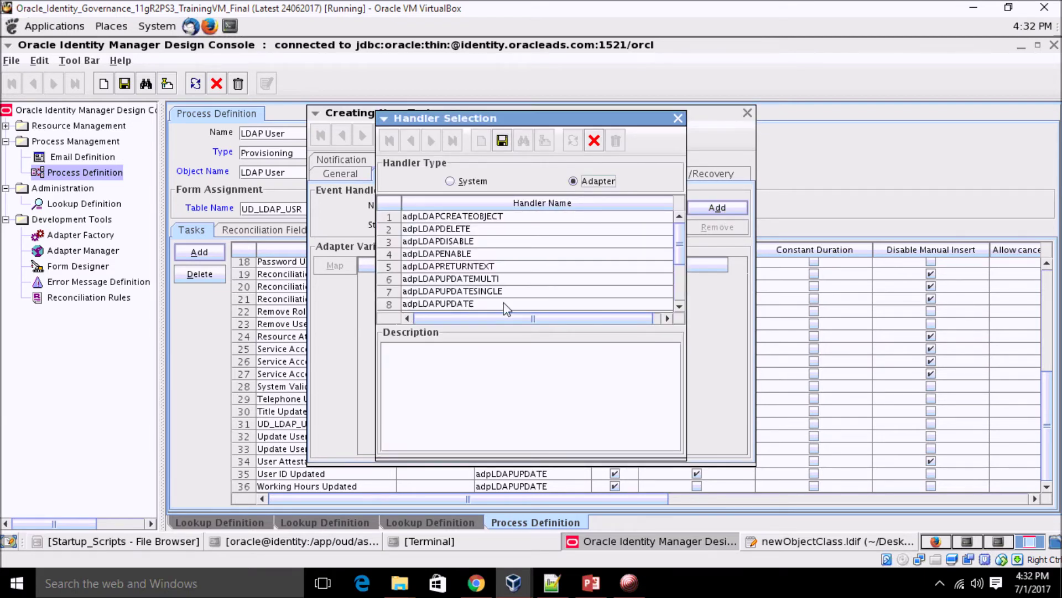
pyautogui.click(476, 307)
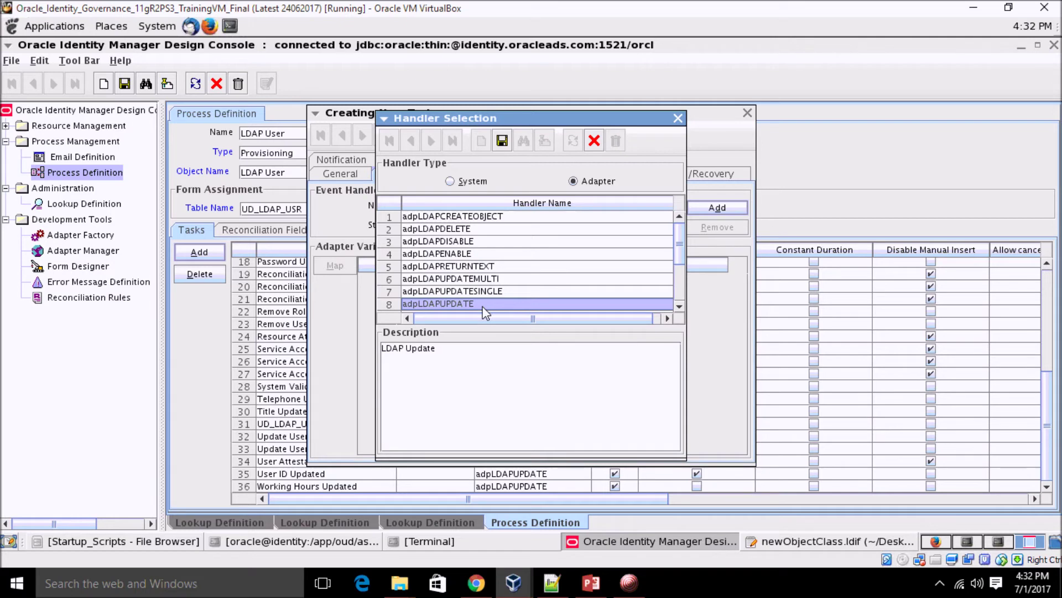
pyautogui.click(509, 143)
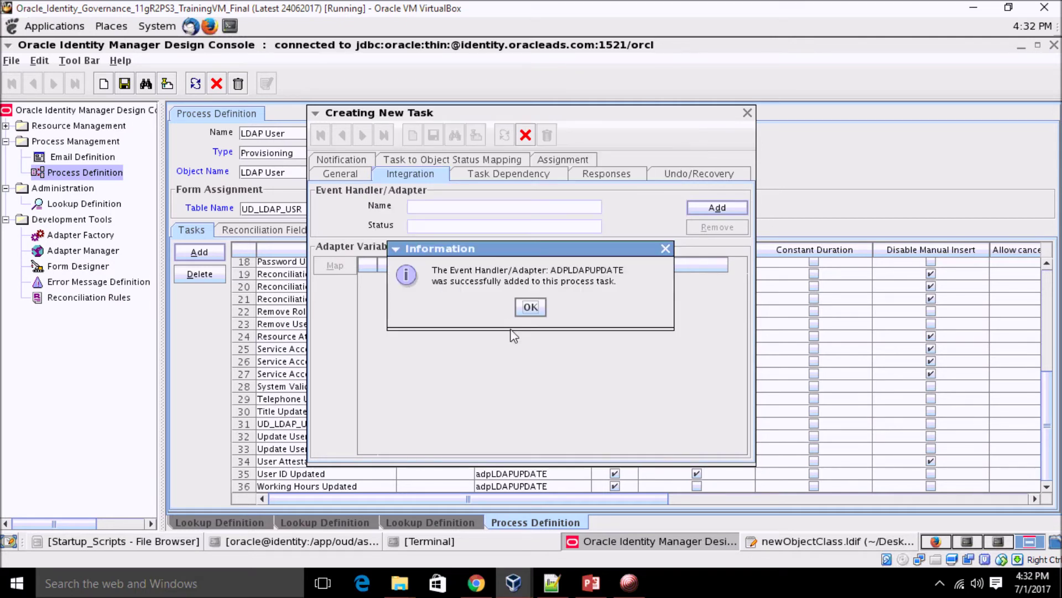
pyautogui.click(528, 335)
pyautogui.click(518, 306)
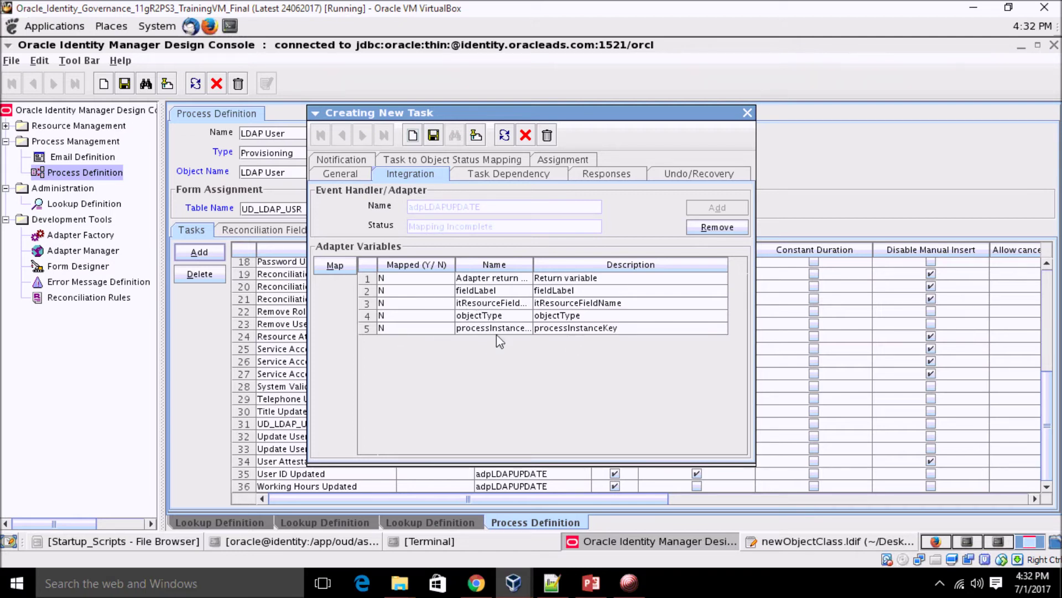
# Step: Map the processInstanceKey variable to Process Data and save the mapping
pyautogui.click(410, 329)
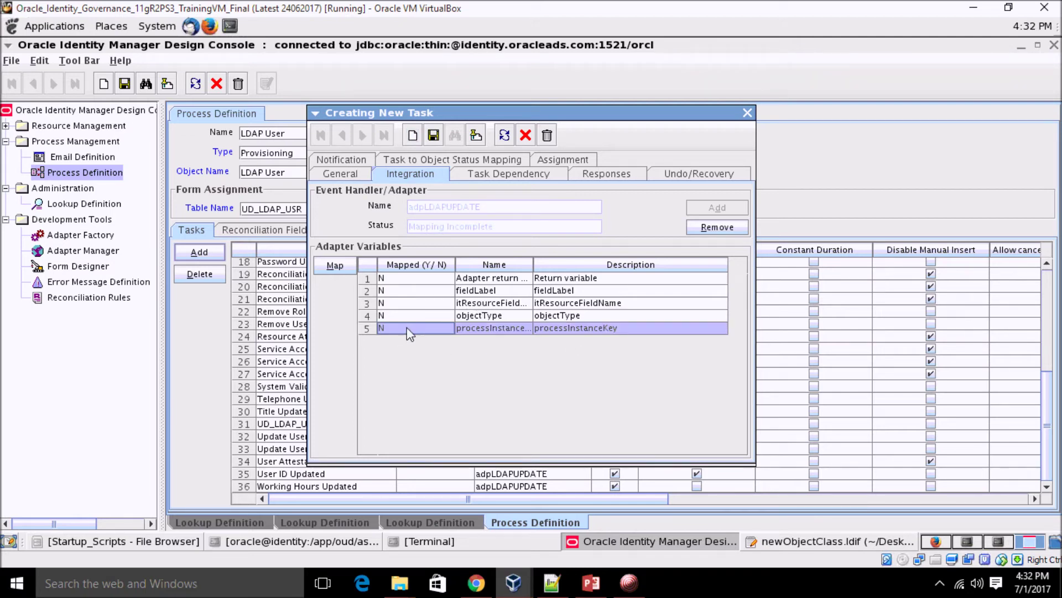
pyautogui.doubleClick(365, 327)
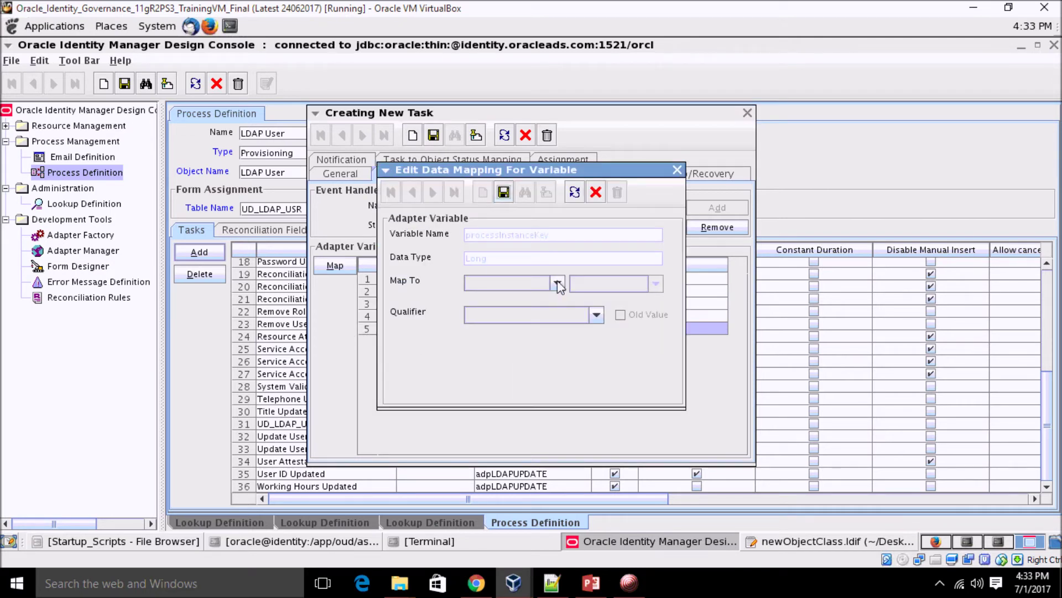
pyautogui.click(557, 283)
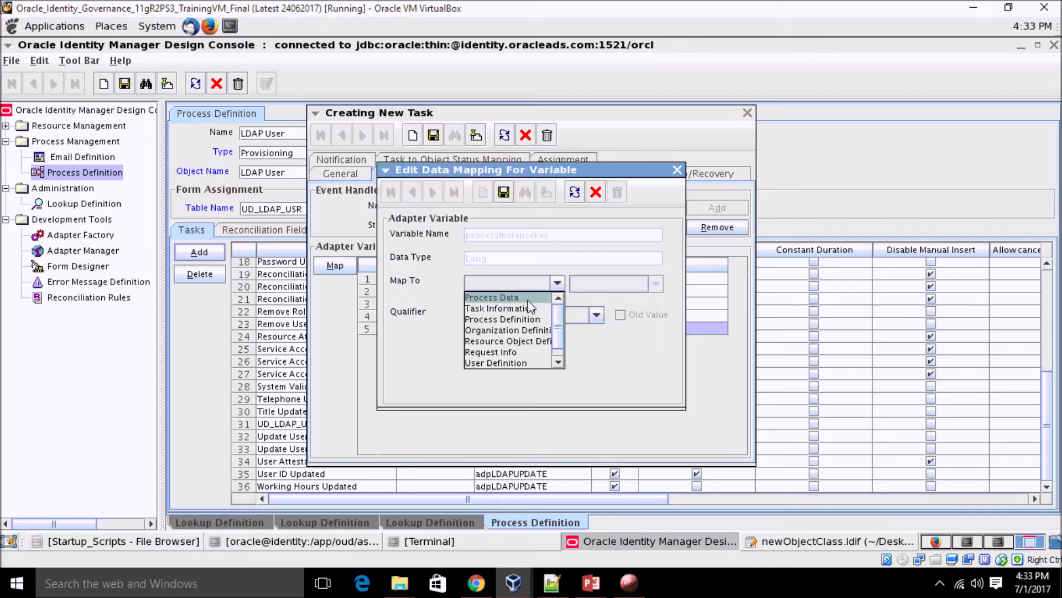
pyautogui.click(548, 296)
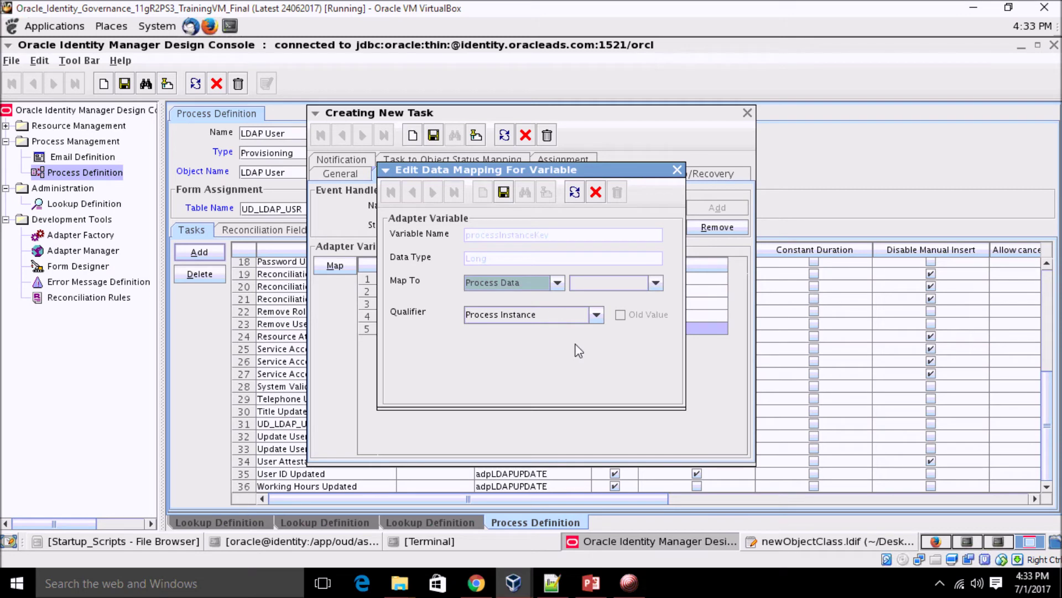
pyautogui.click(503, 192)
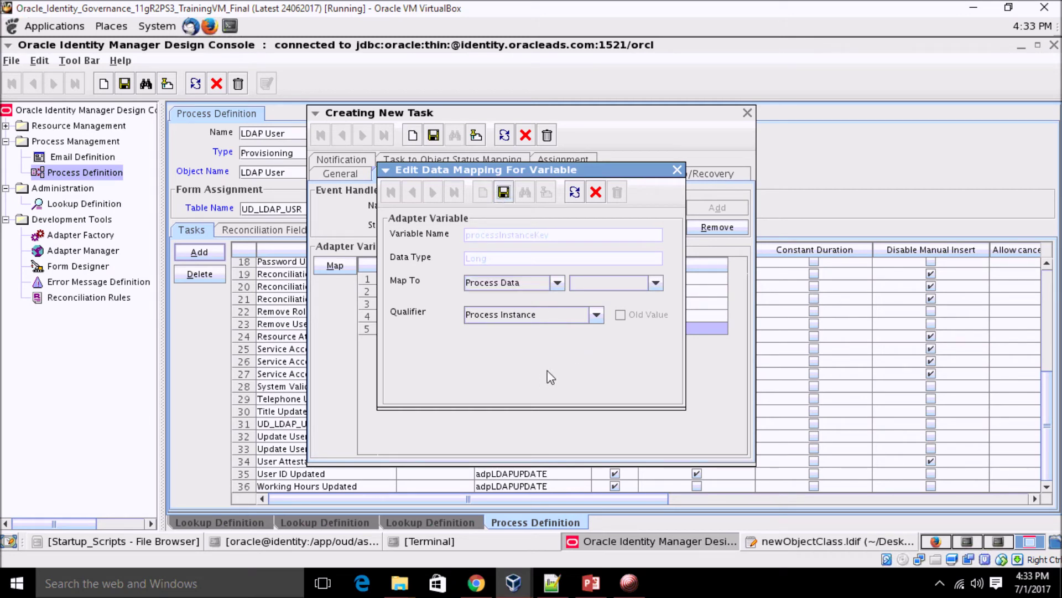
pyautogui.click(607, 195)
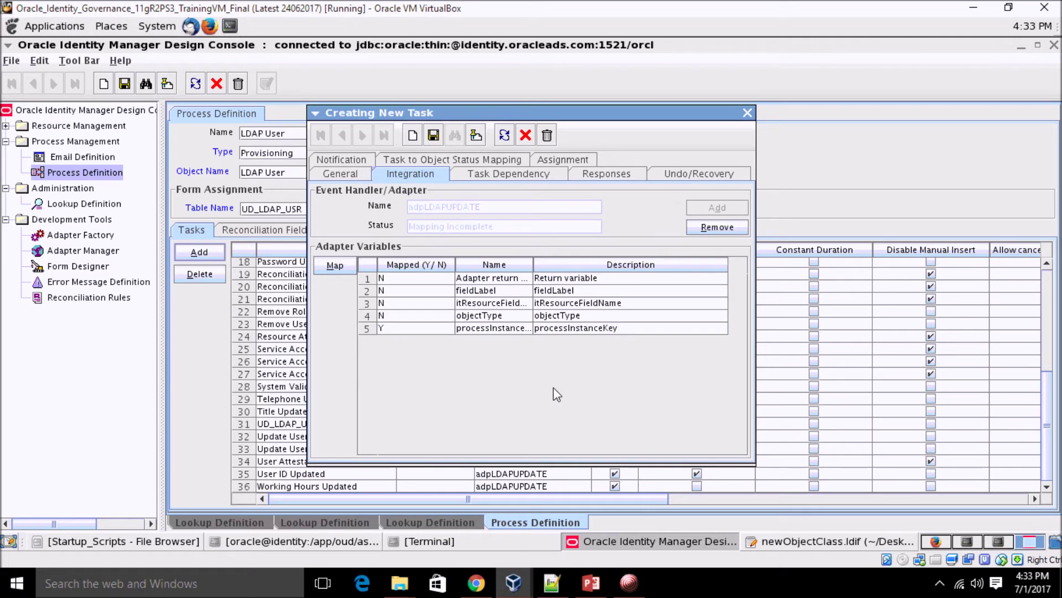
# Step: Map the objectType variable to the literal value User and save it
pyautogui.click(368, 316)
pyautogui.doubleClick(368, 318)
pyautogui.click(558, 284)
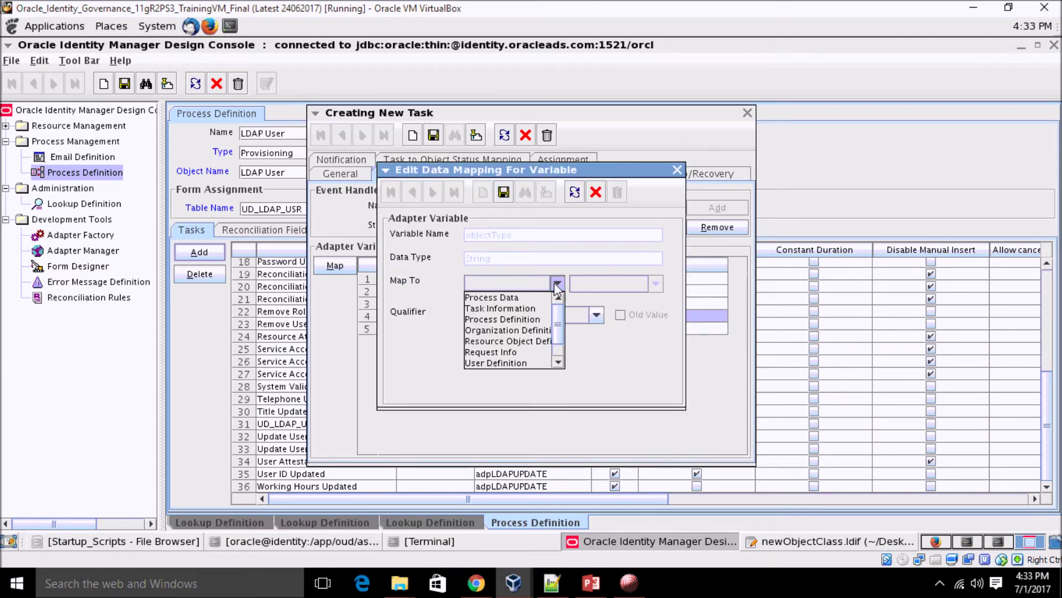
pyautogui.scroll(-1, 556, 327)
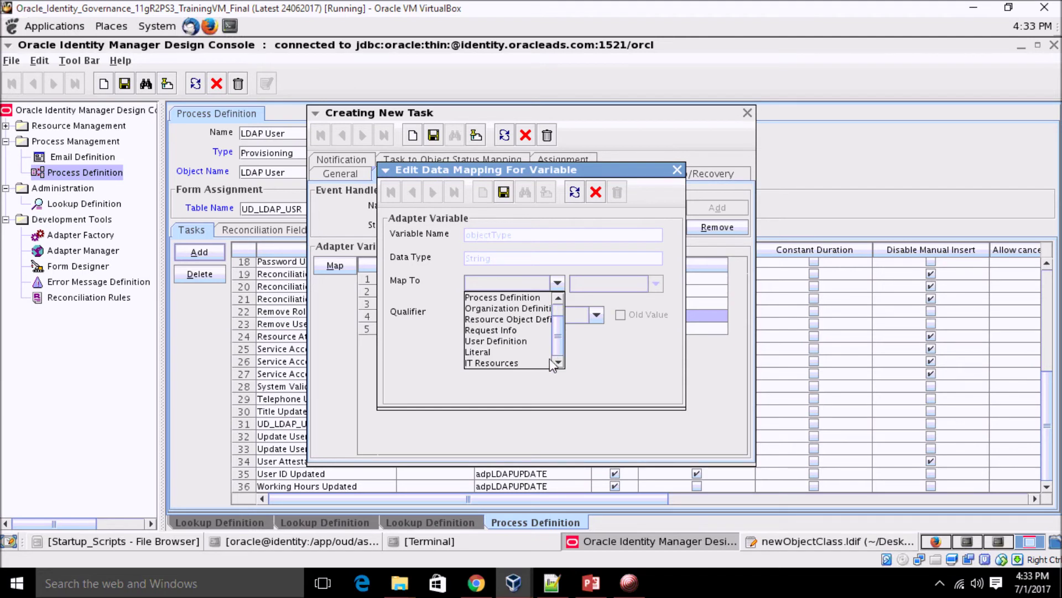
pyautogui.click(513, 358)
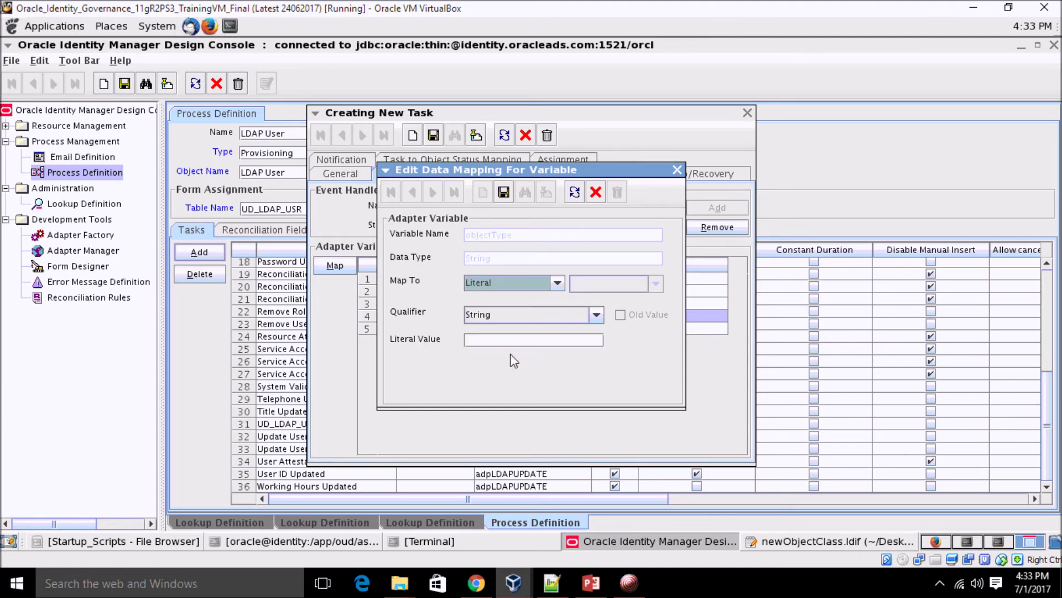
pyautogui.click(545, 340)
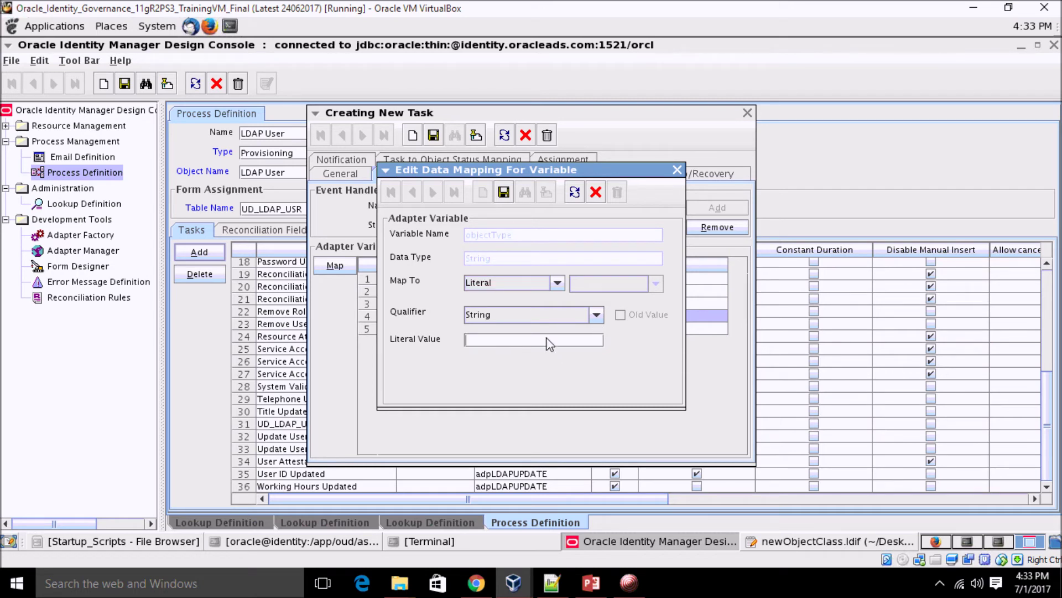
pyautogui.write('User')
pyautogui.click(504, 191)
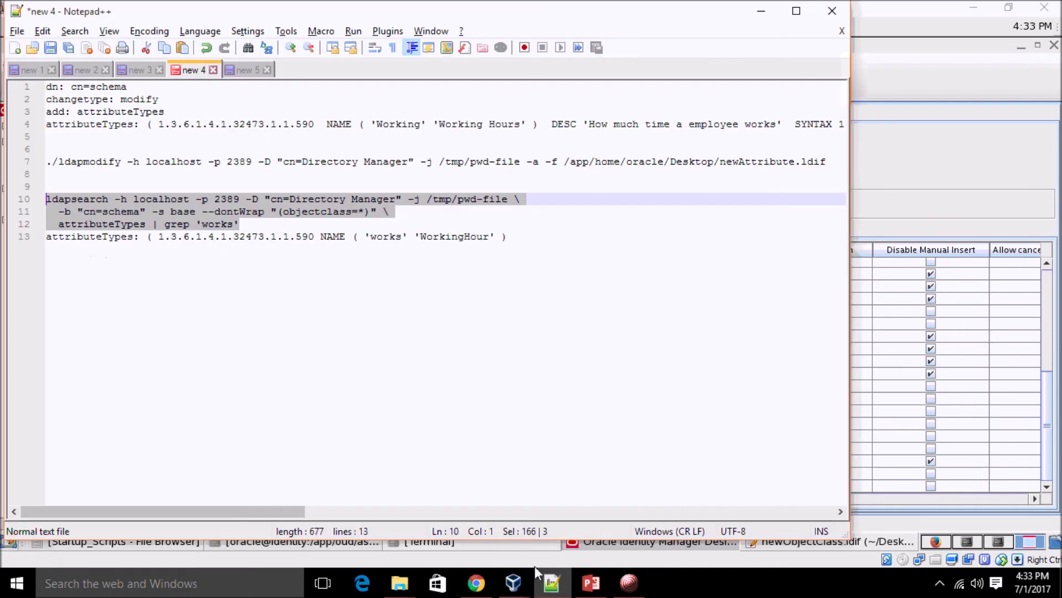
# Step: In Notepad++, add a new line reading UD_LDAP_USR_SEVER below the notes and select it
pyautogui.click(551, 583)
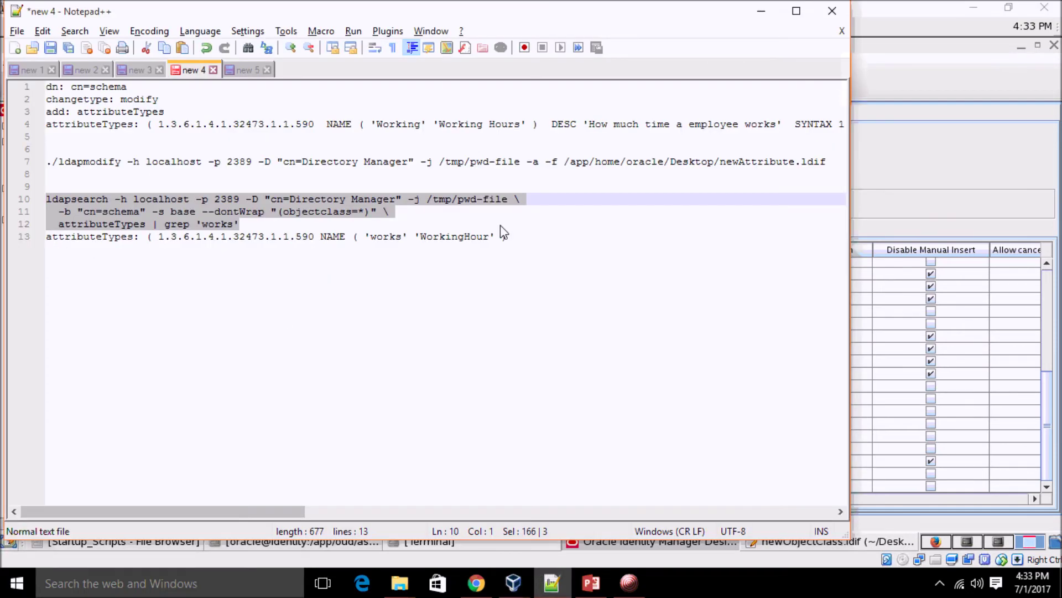
pyautogui.click(534, 239)
pyautogui.press('Return')
pyautogui.press('Return')
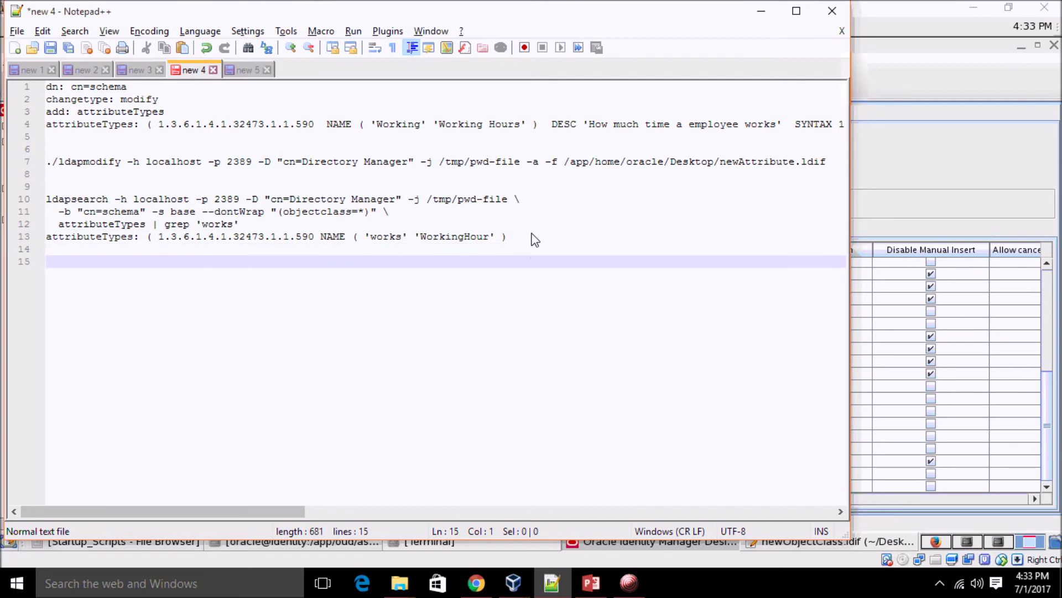
pyautogui.write('UD ')
pyautogui.write('LDAP_USR_SEVER')
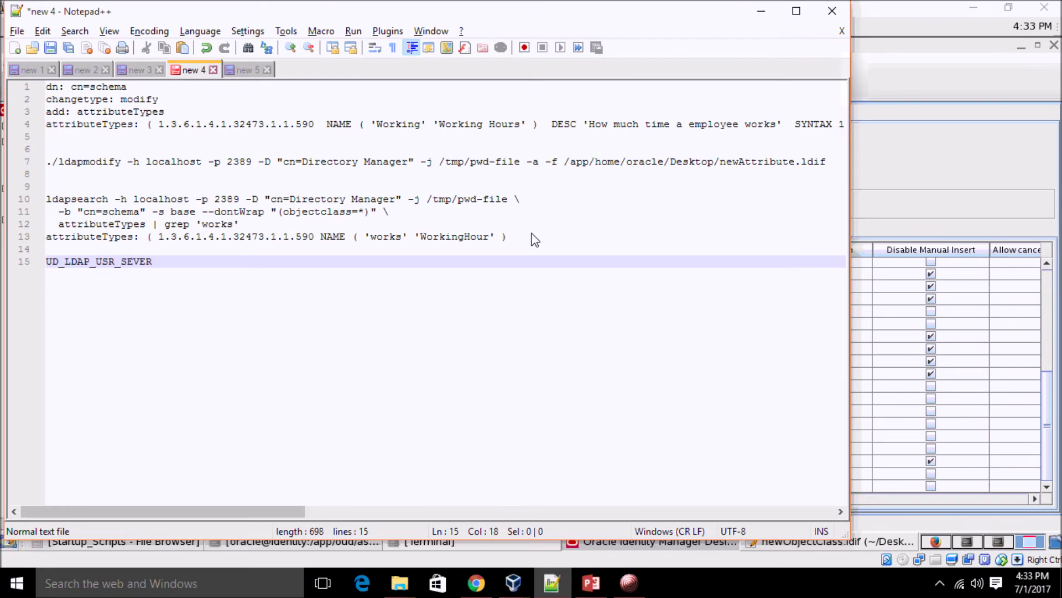
pyautogui.hotkey('shift', 'Home')
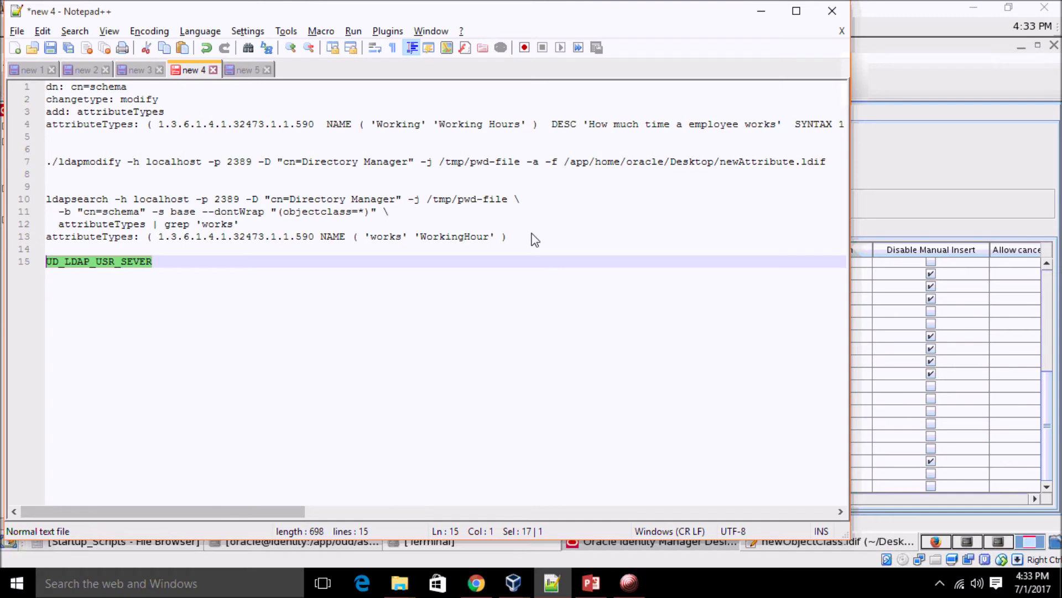
# Step: Save the new task in Design Console and close its editor
pyautogui.click(914, 194)
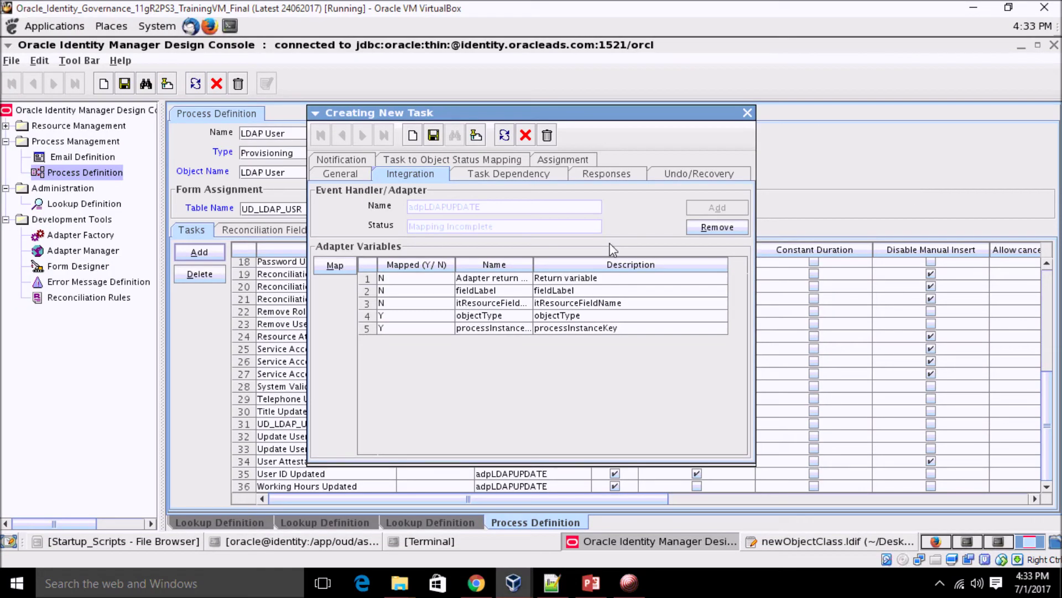
pyautogui.click(434, 136)
pyautogui.click(529, 138)
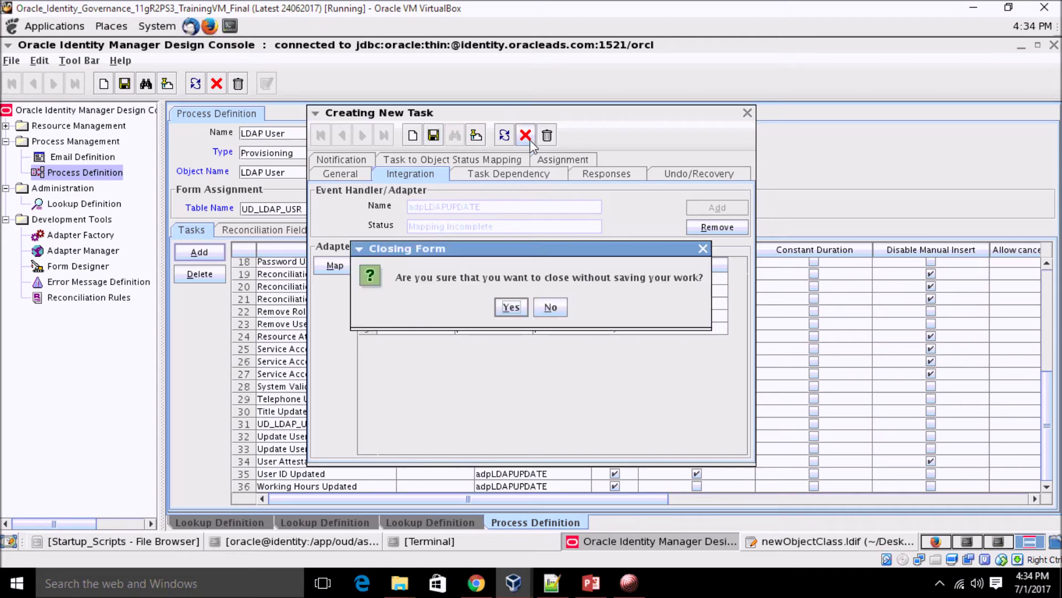
pyautogui.click(513, 309)
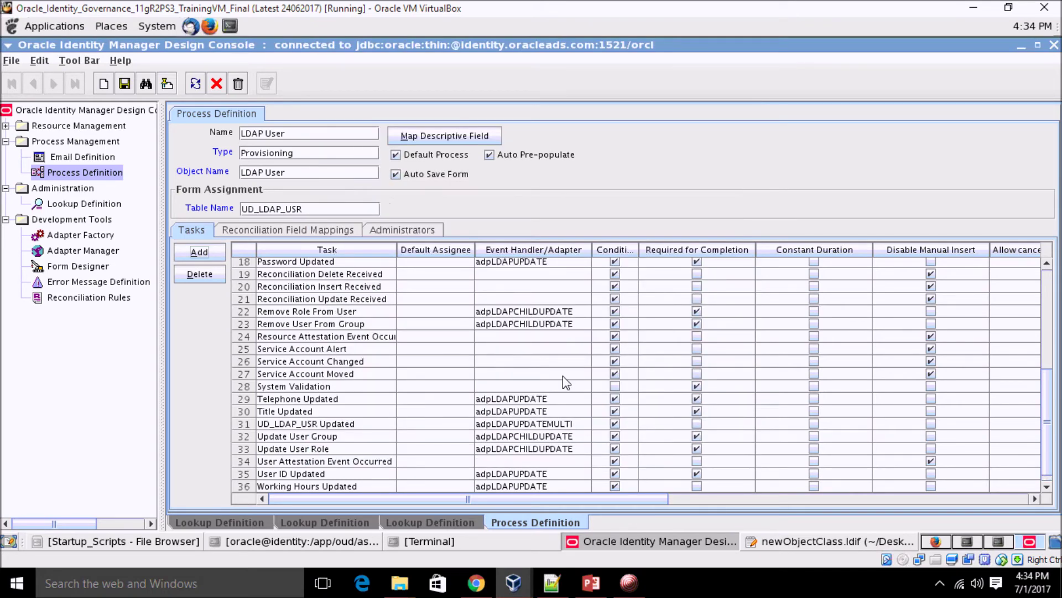
# Step: Open Working Hours Updated and inspect its objectType and itResourceFieldName mappings, selecting UD_LDAP_USR_SERVER
pyautogui.click(245, 488)
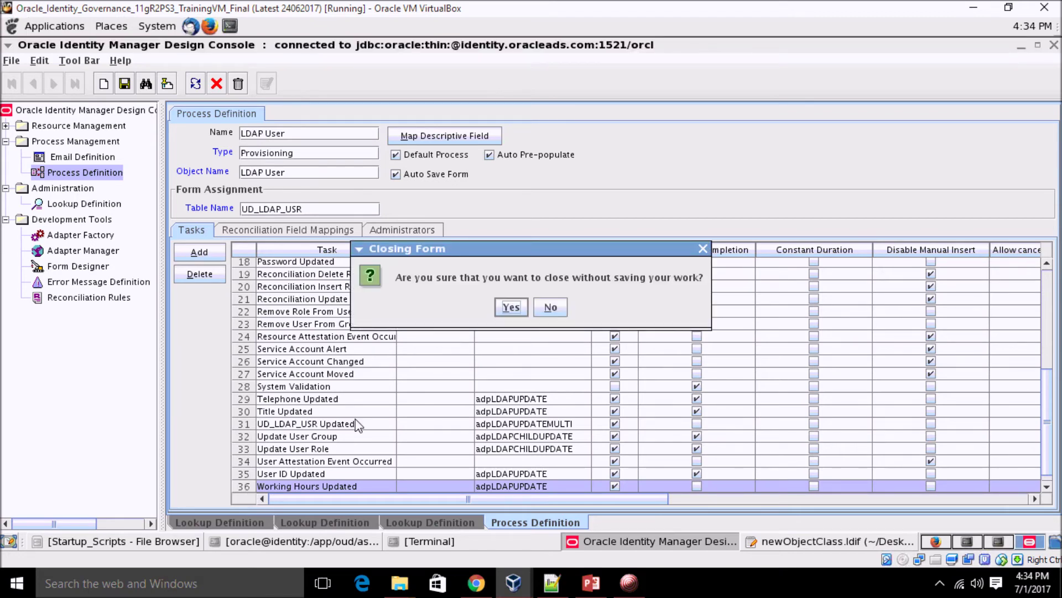
pyautogui.click(522, 308)
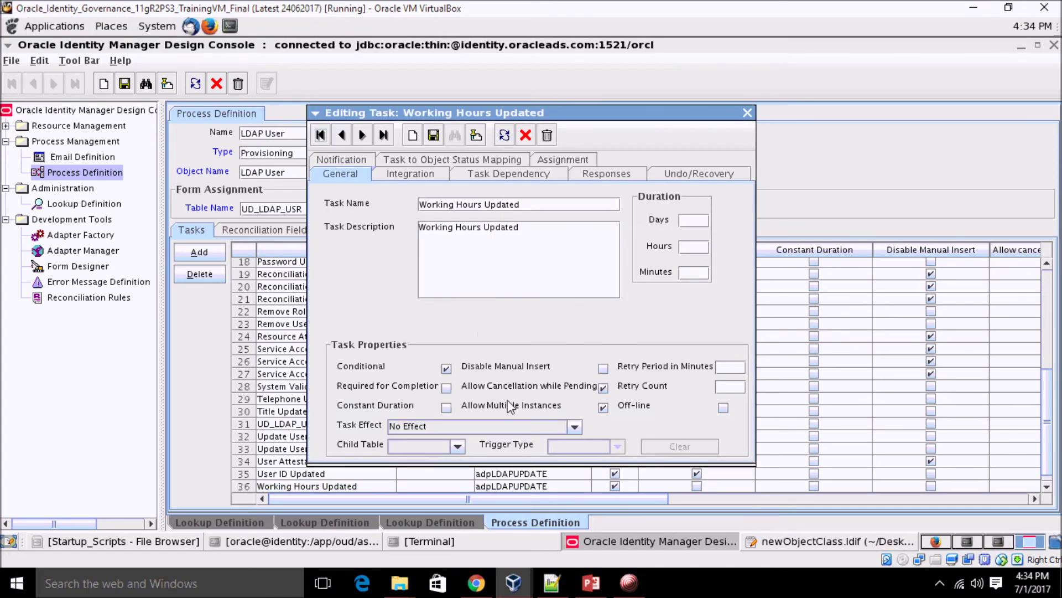
pyautogui.click(424, 183)
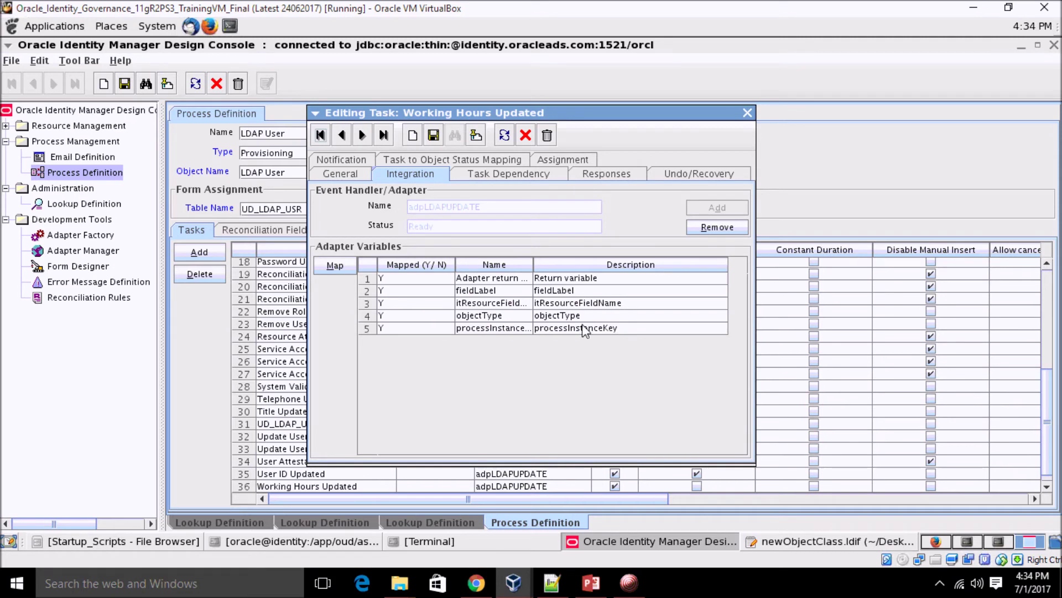
pyautogui.doubleClick(368, 319)
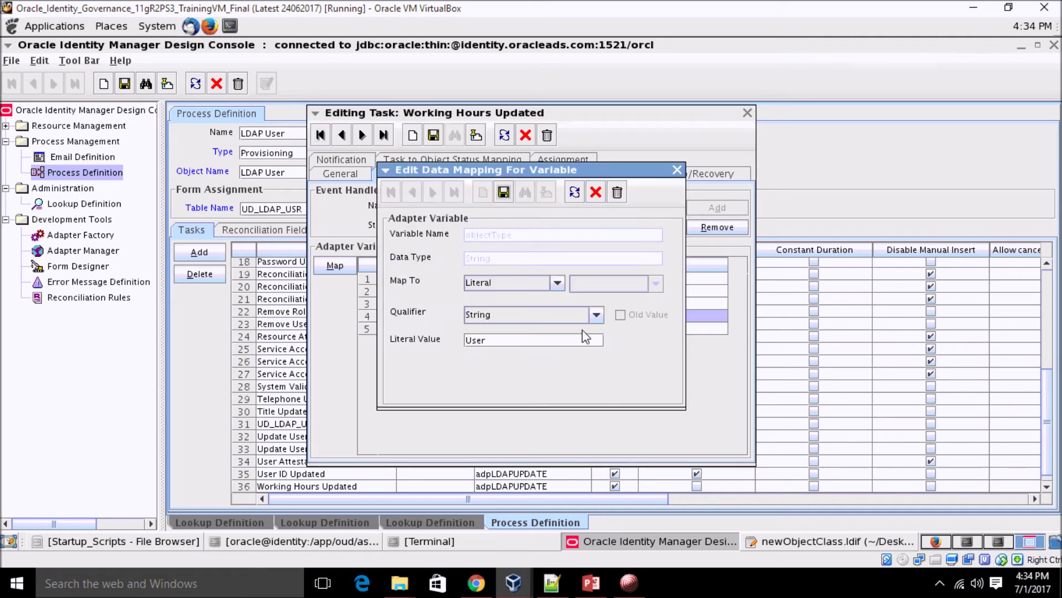
pyautogui.click(594, 193)
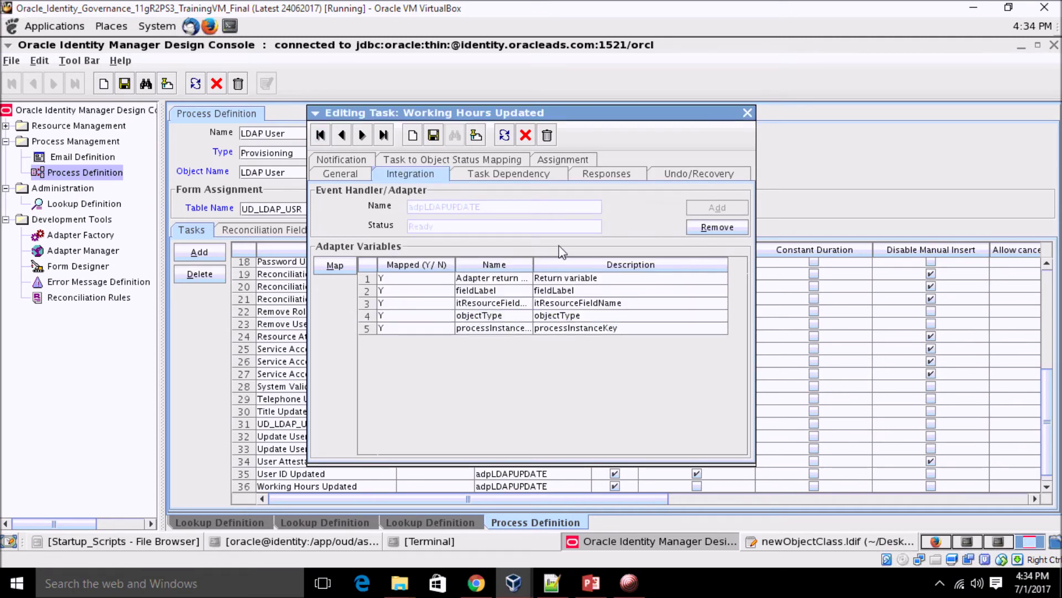
pyautogui.click(364, 306)
pyautogui.doubleClick(368, 305)
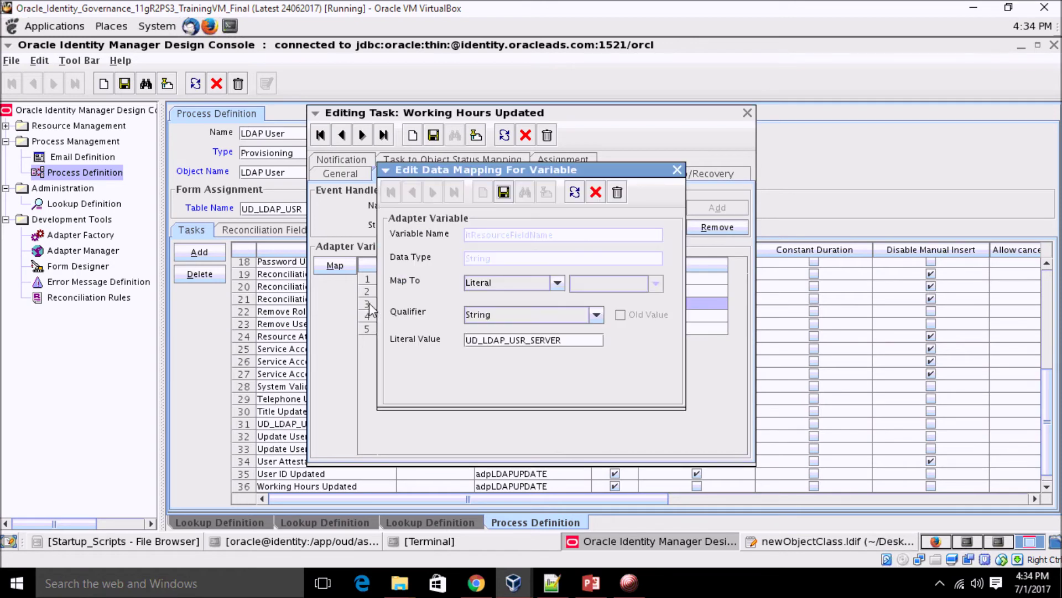
pyautogui.moveTo(576, 340); pyautogui.dragTo(436, 346)
pyautogui.hotkey('ctrl', 'c')
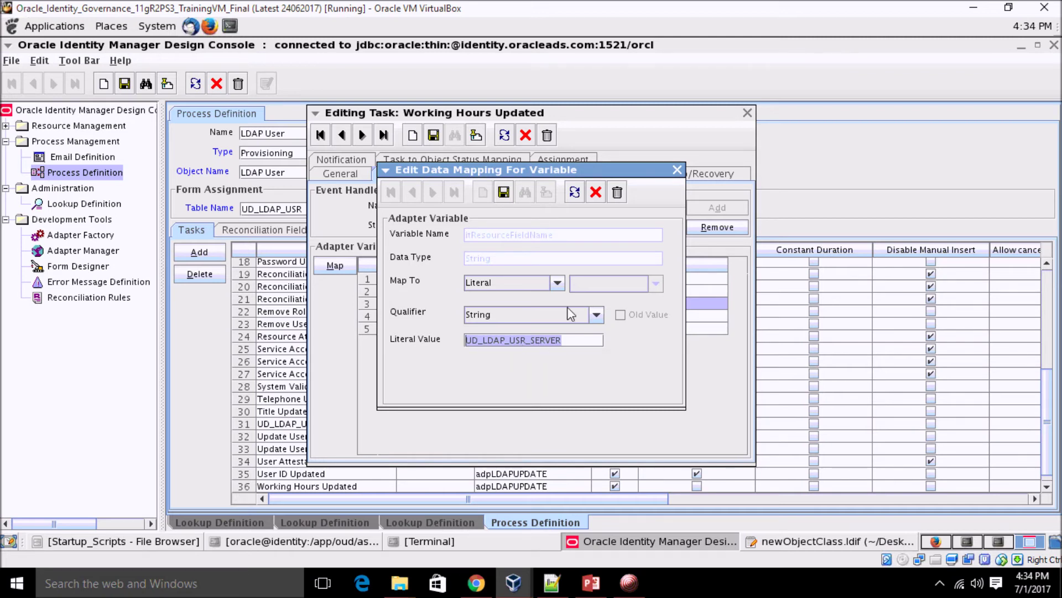
pyautogui.click(595, 192)
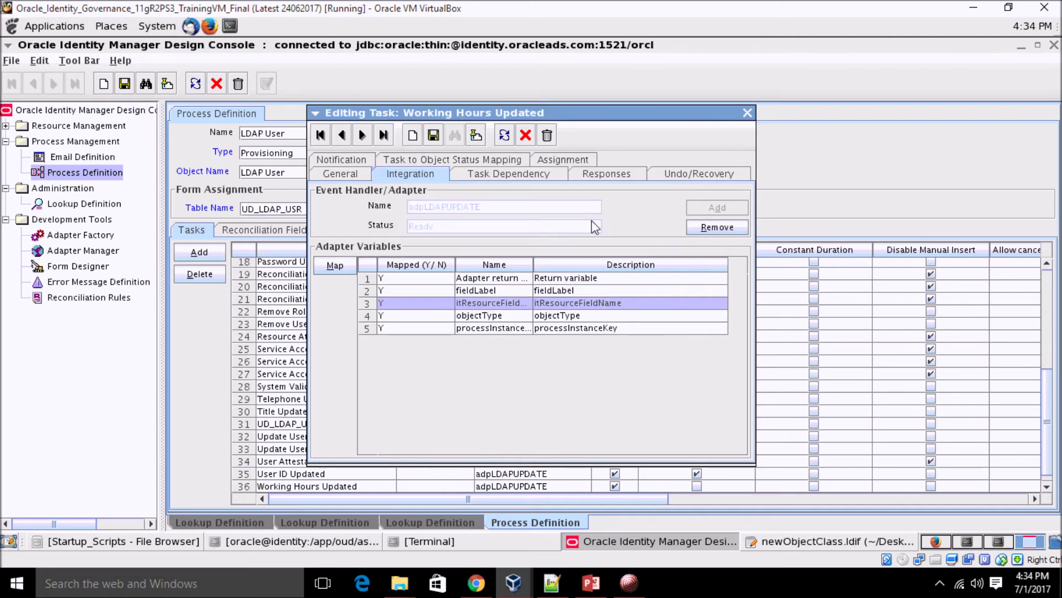
# Step: Inspect the fieldLabel mapping, then close Working Hours Updated without saving
pyautogui.click(369, 291)
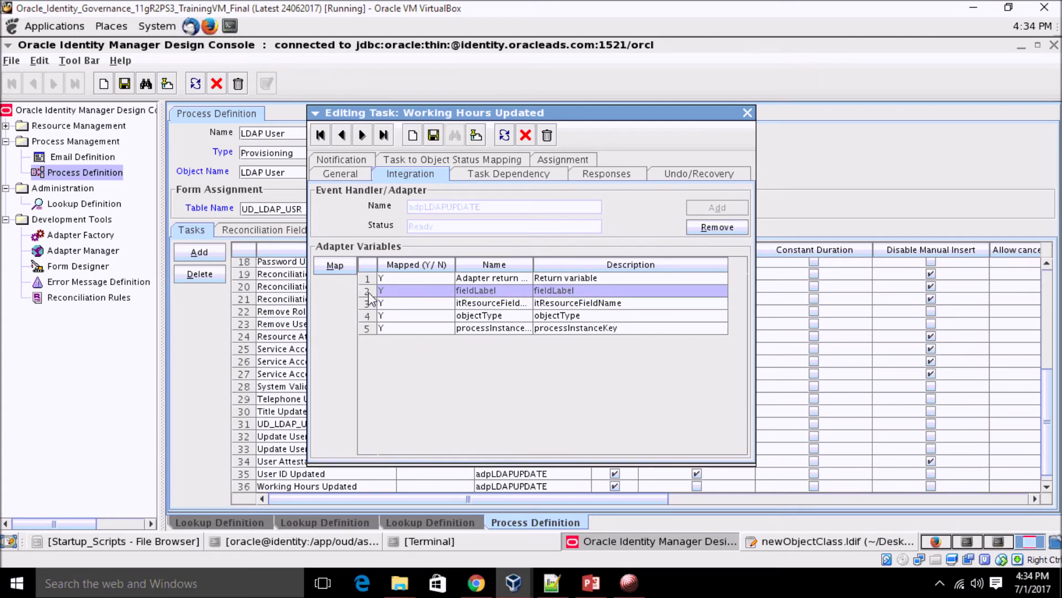
pyautogui.doubleClick(370, 293)
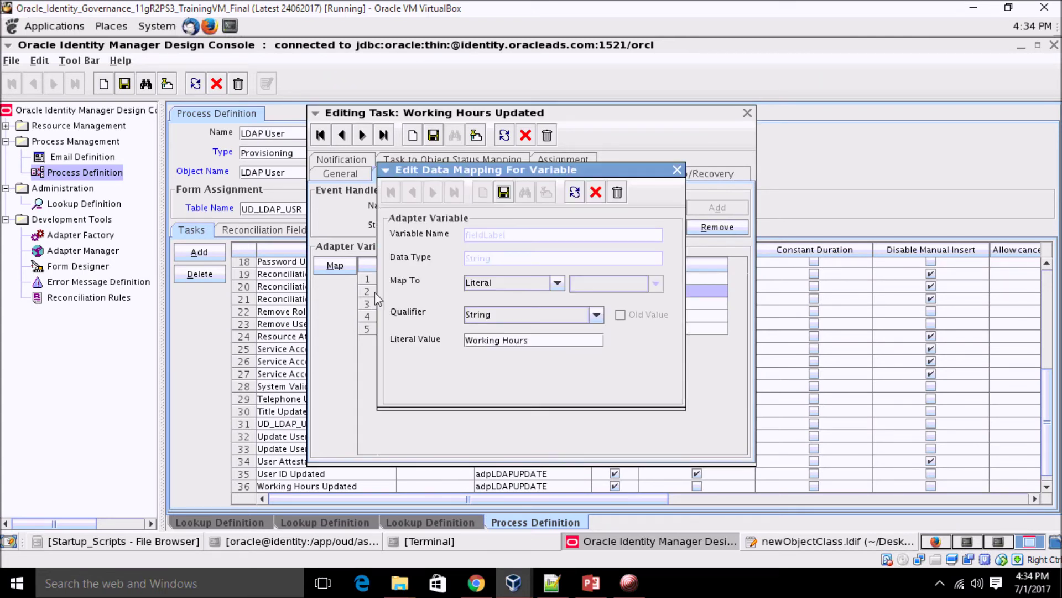
pyautogui.click(595, 192)
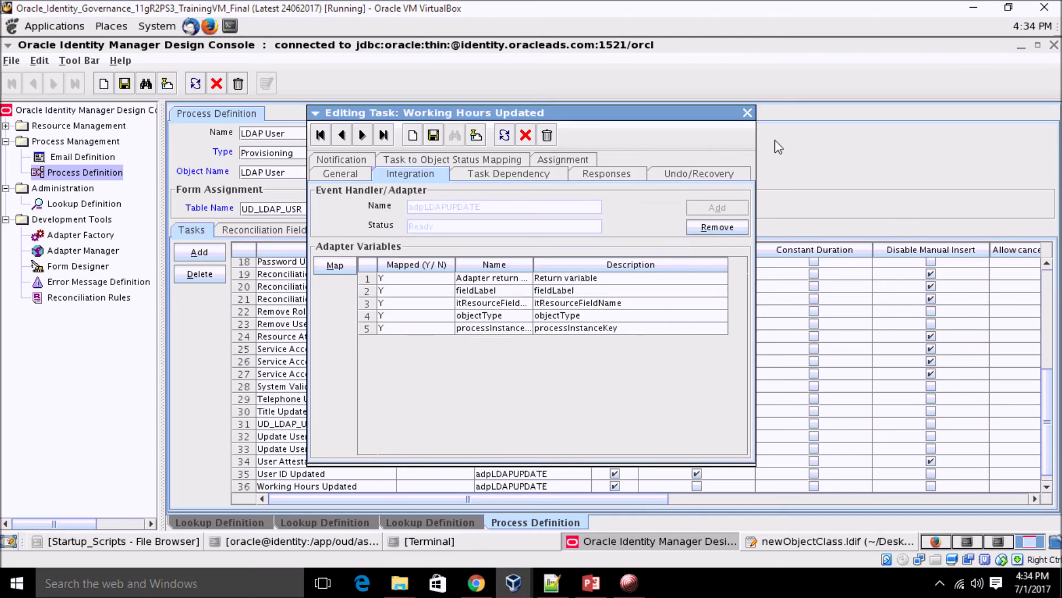
pyautogui.click(748, 112)
pyautogui.click(510, 307)
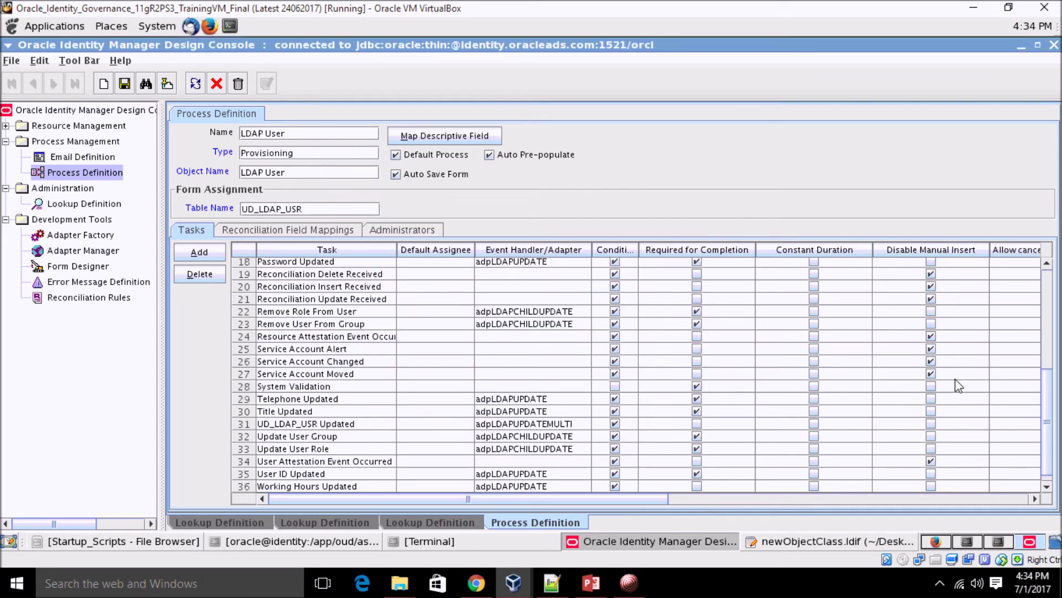
pyautogui.scroll(-1, 1048, 402)
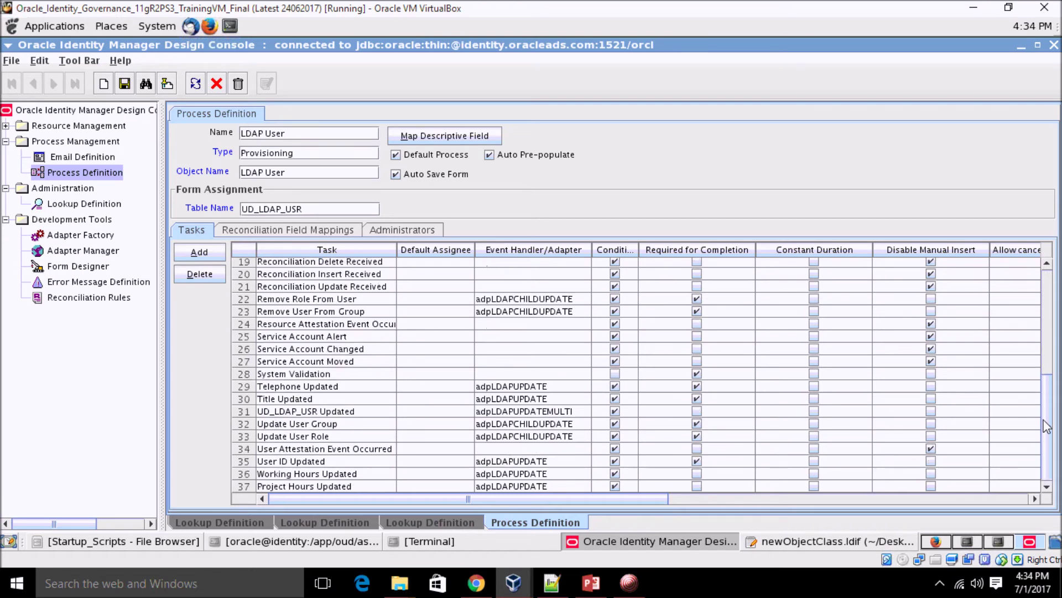
# Step: Open the Project Hours Updated task and show its adapter variables
pyautogui.click(240, 488)
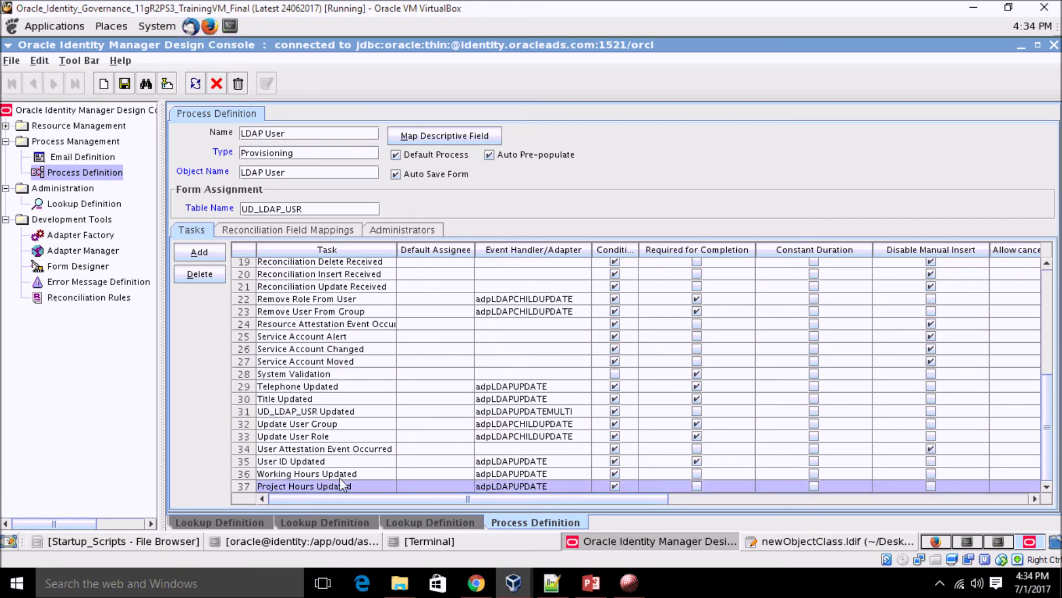
pyautogui.doubleClick(244, 488)
pyautogui.click(506, 310)
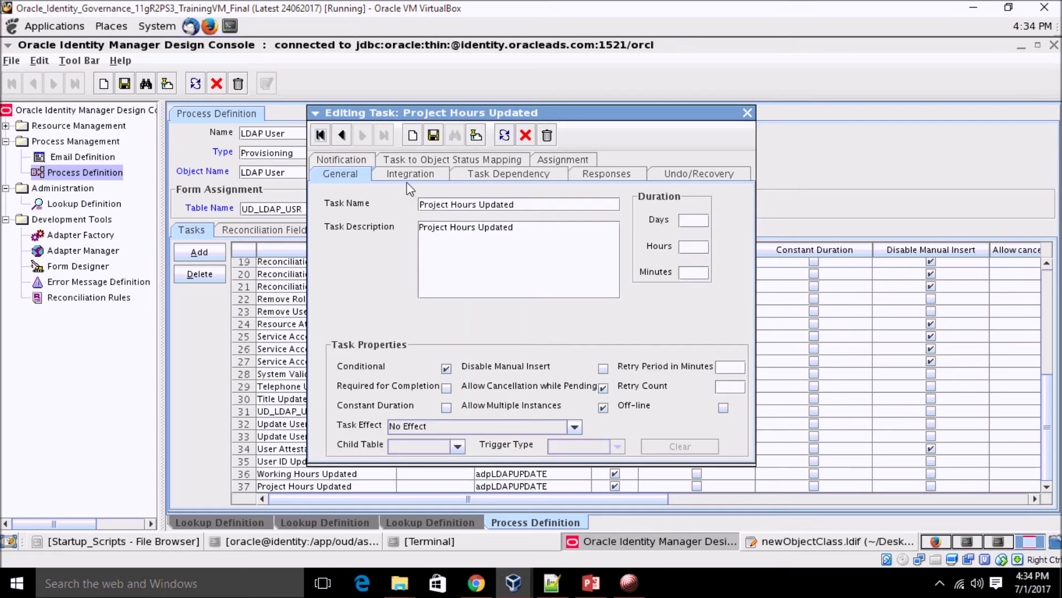
pyautogui.click(409, 175)
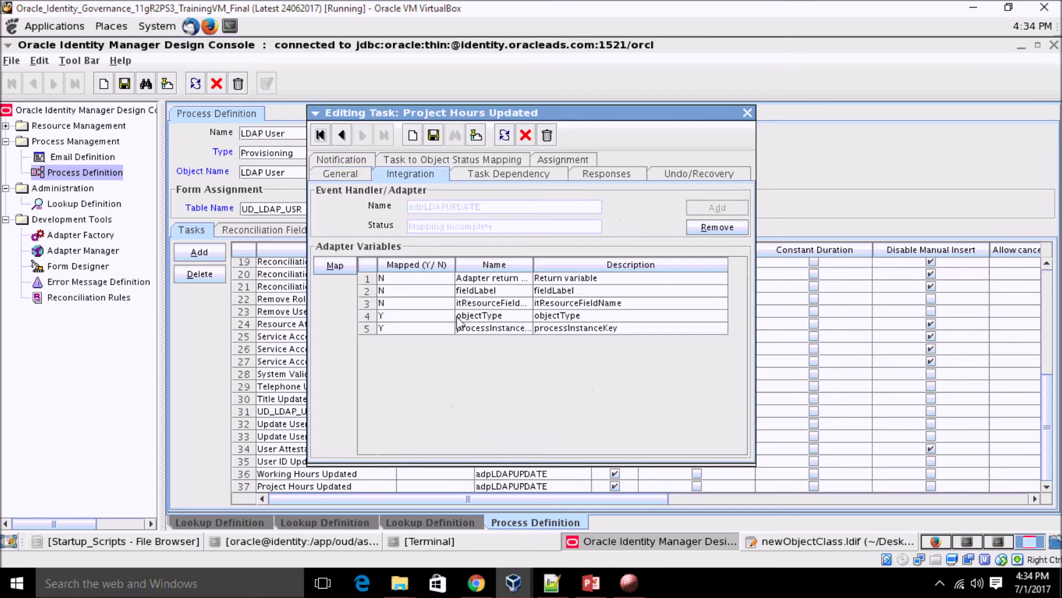
# Step: Map itResourceFieldName to the pasted literal UD_LDAP_USR_SERVER and save
pyautogui.doubleClick(373, 304)
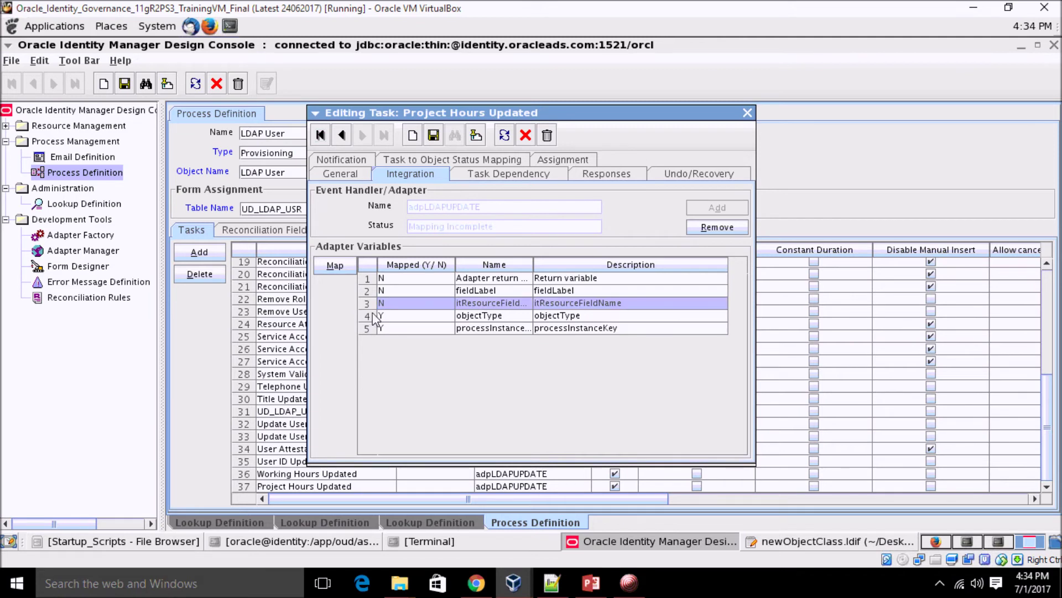
pyautogui.click(536, 283)
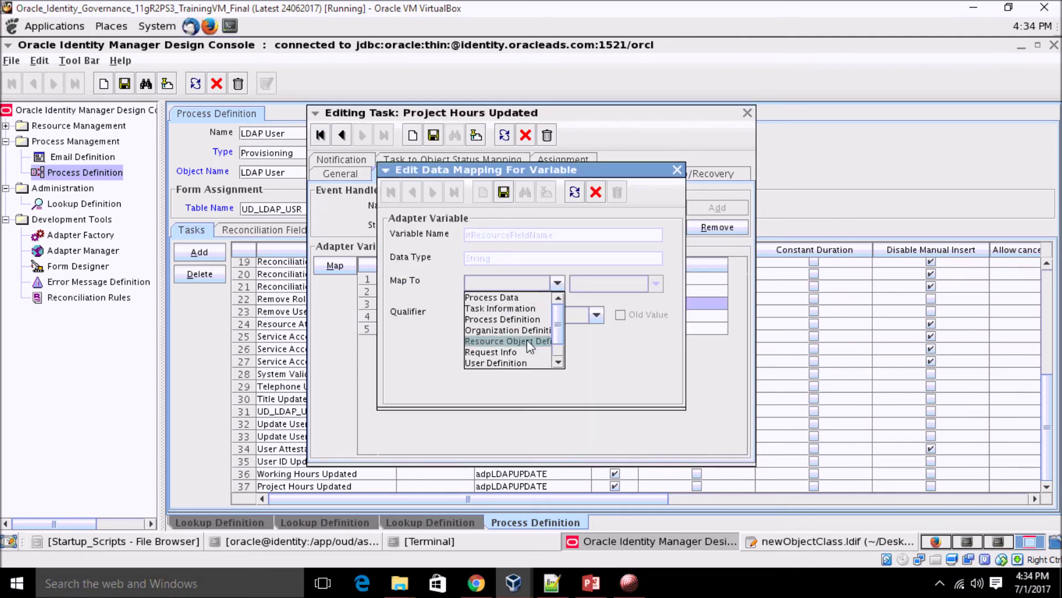
pyautogui.click(561, 354)
pyautogui.click(487, 352)
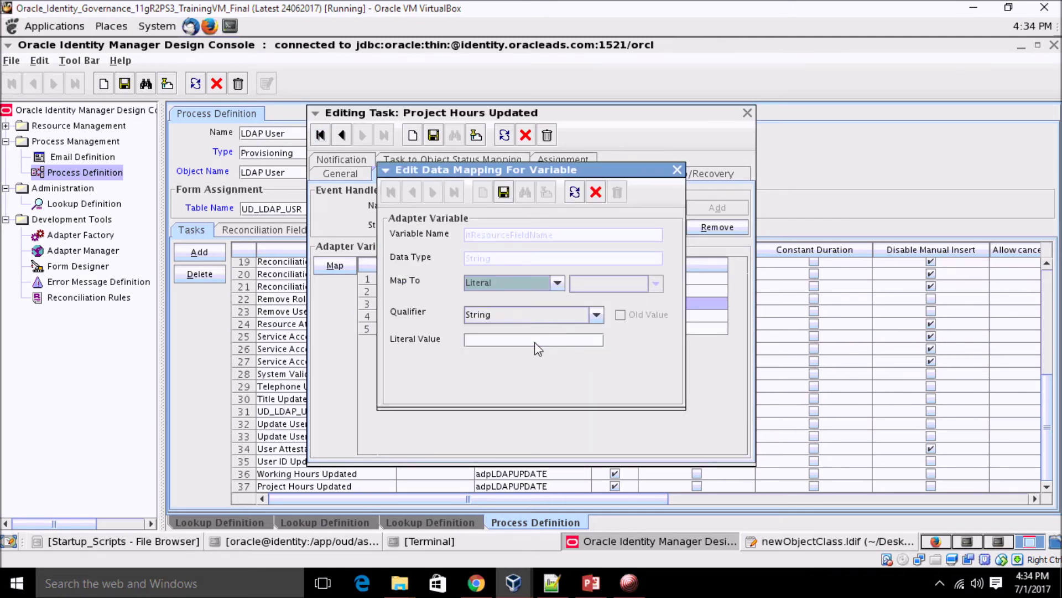
pyautogui.click(536, 342)
pyautogui.hotkey('ctrl', 'v')
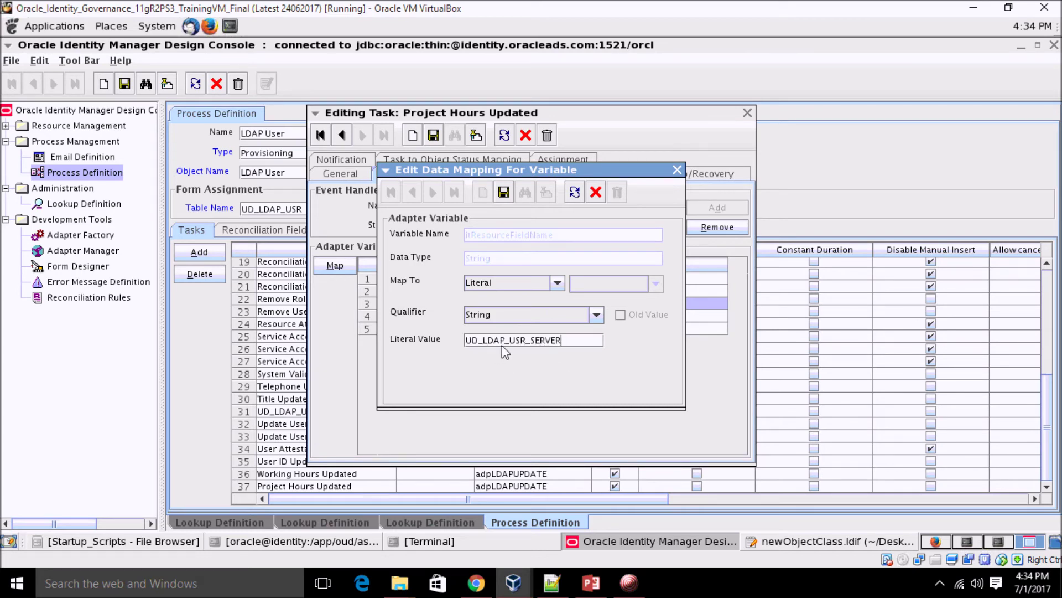
pyautogui.click(503, 192)
pyautogui.click(595, 193)
# Step: Map fieldLabel to the literal Project Hours and save
pyautogui.click(368, 293)
pyautogui.doubleClick(368, 296)
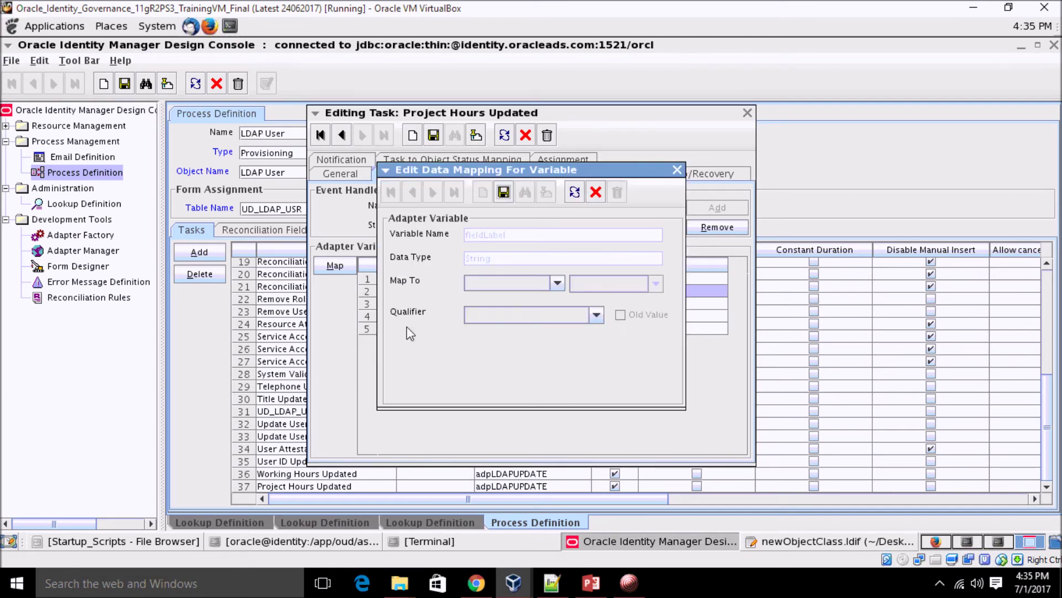
pyautogui.click(557, 283)
pyautogui.scroll(-2, 553, 331)
pyautogui.click(508, 352)
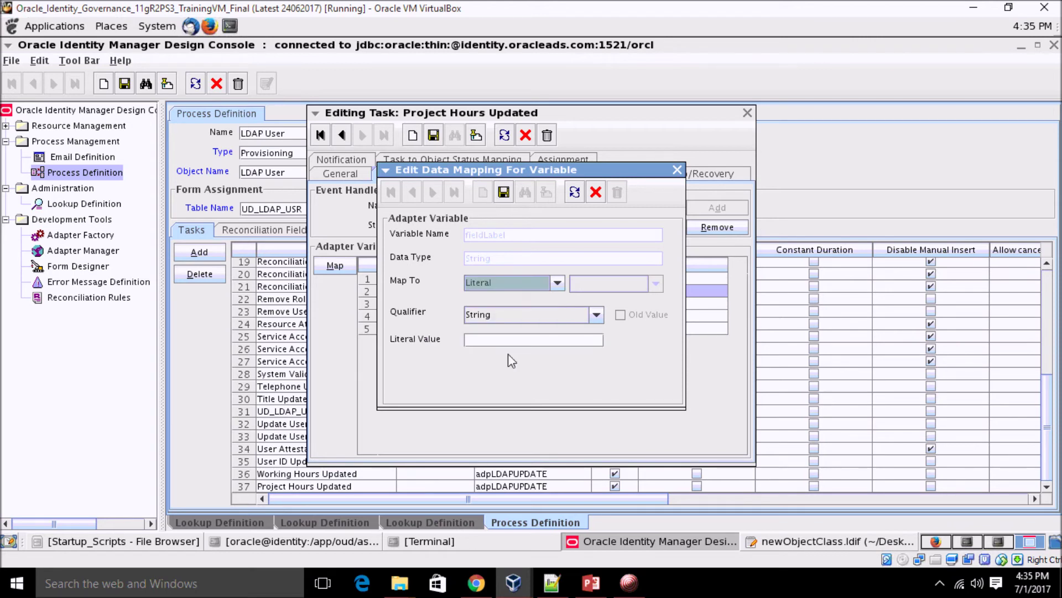
pyautogui.click(537, 340)
pyautogui.write('Project Hours')
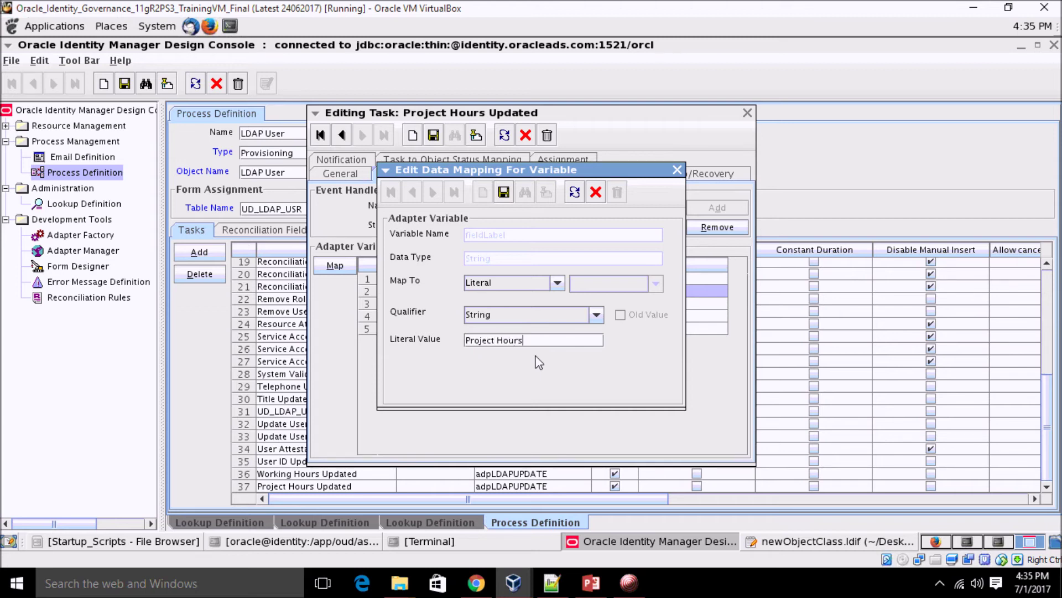
pyautogui.click(503, 192)
pyautogui.click(365, 281)
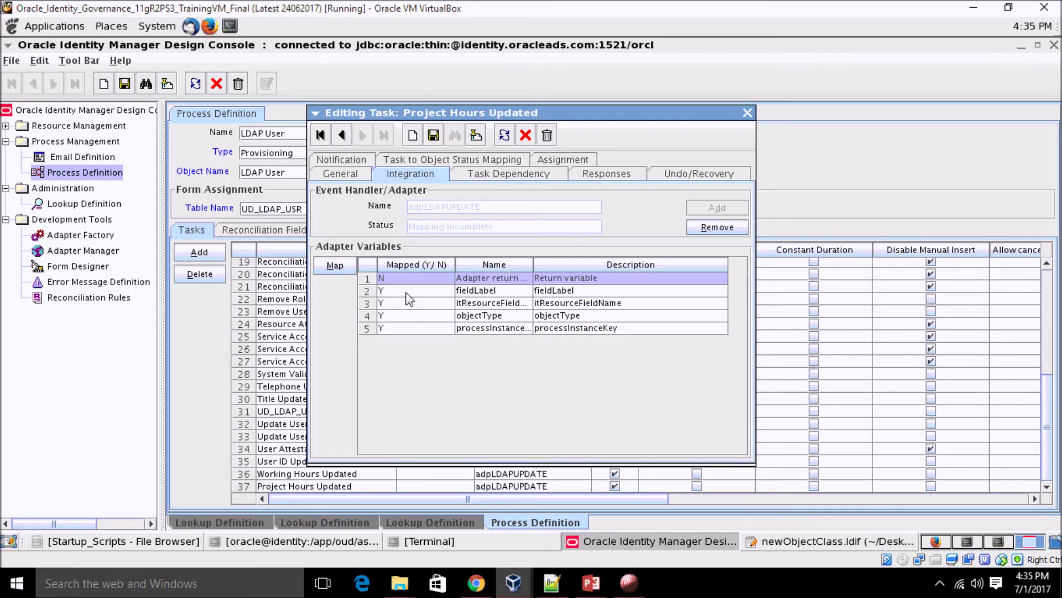
# Step: Map the adapter return value to Response Code, save, and view the task's Responses
pyautogui.click(556, 283)
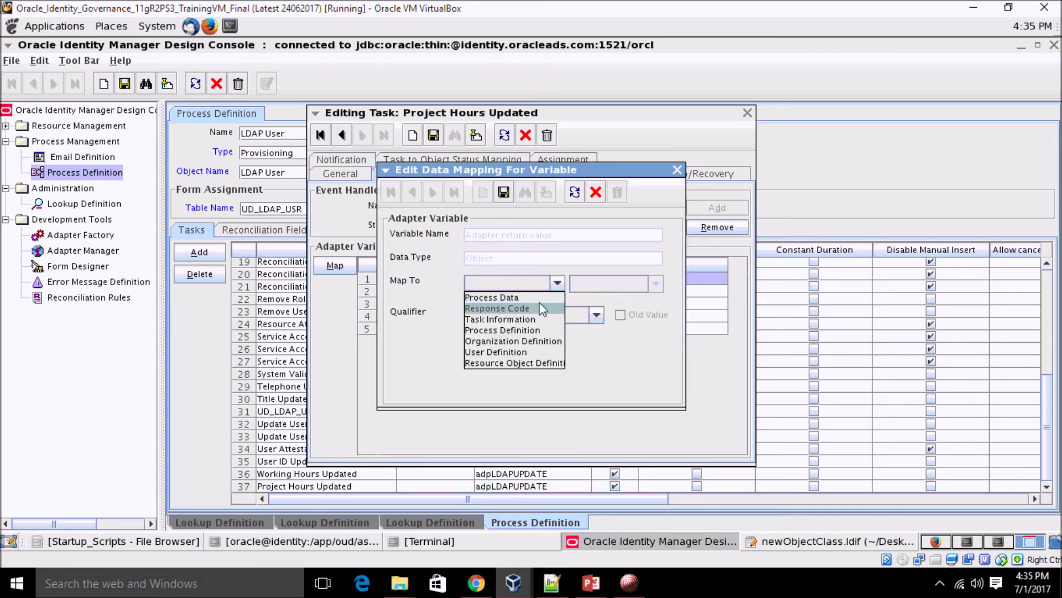
pyautogui.click(542, 308)
pyautogui.click(504, 192)
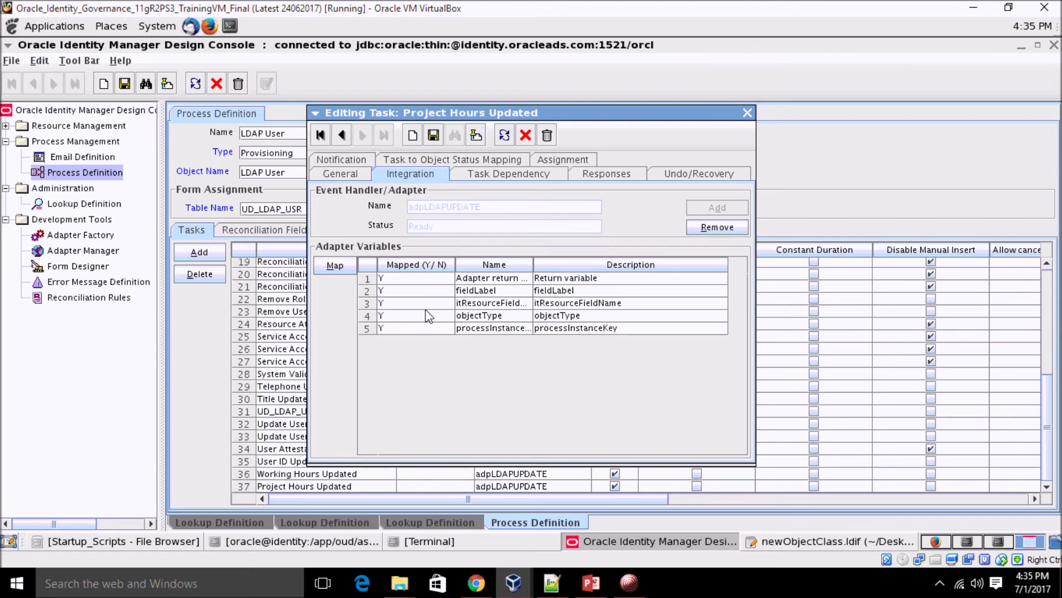
pyautogui.click(607, 173)
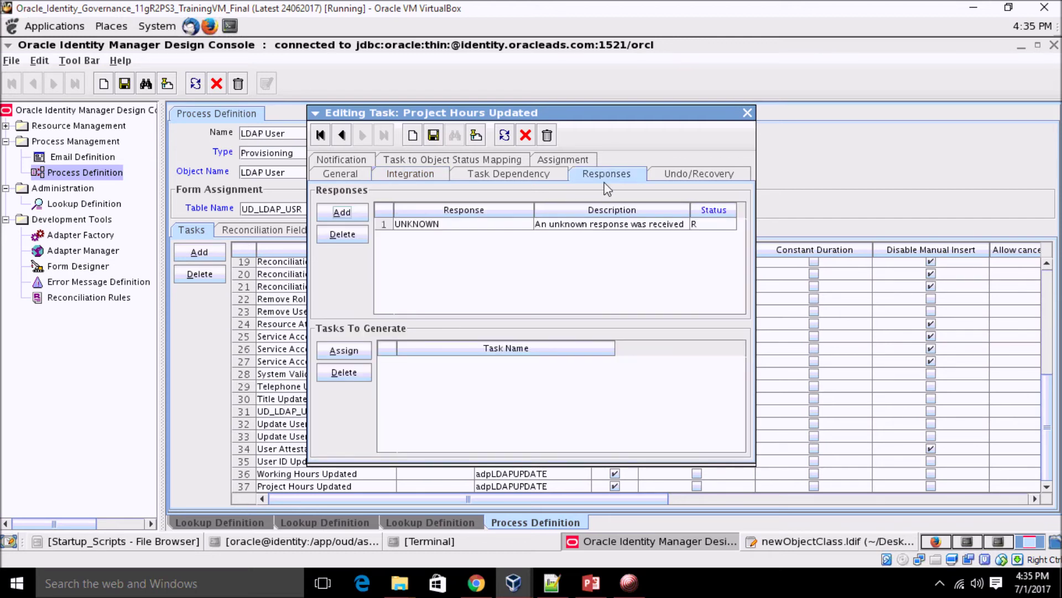
# Step: Add a SUCCESS response with description Project Hours Updated and status C, then save
pyautogui.click(342, 212)
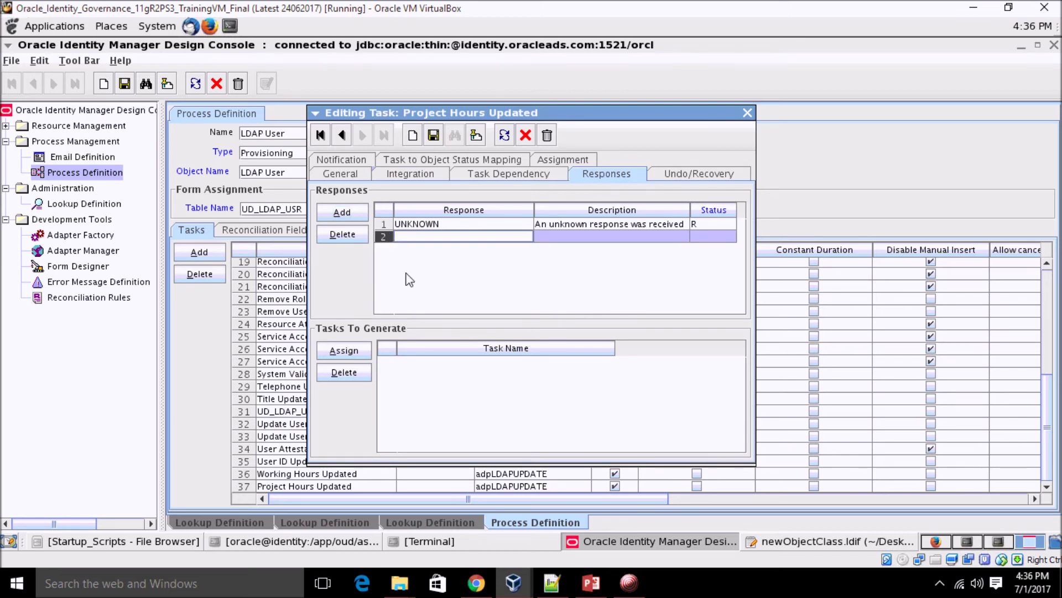
pyautogui.click(426, 237)
pyautogui.write('SUCCESS')
pyautogui.click(581, 238)
pyautogui.write('Pro')
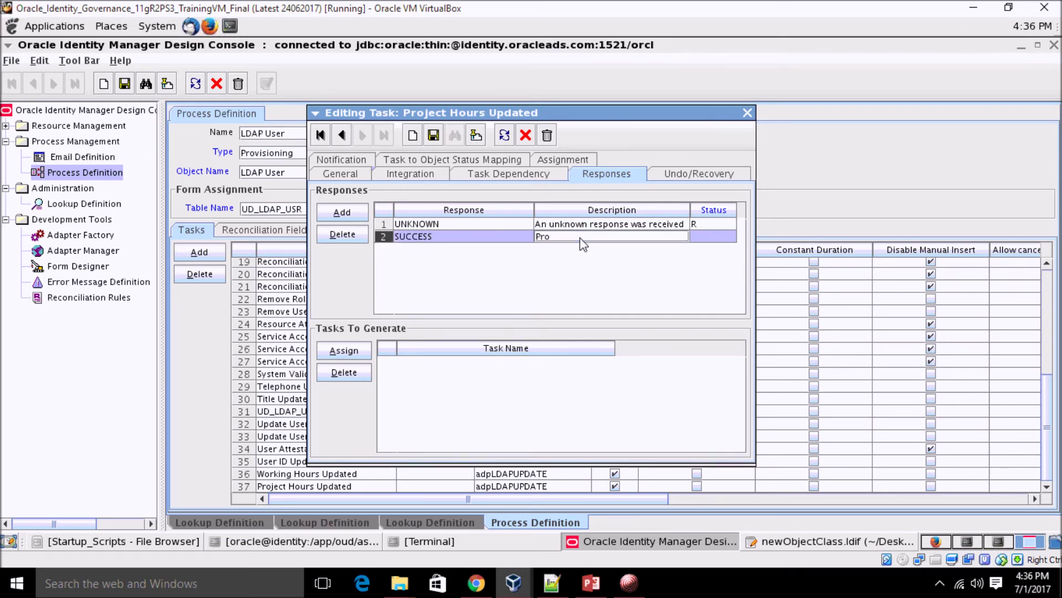
pyautogui.write('ject Hours Updated')
pyautogui.click(719, 236)
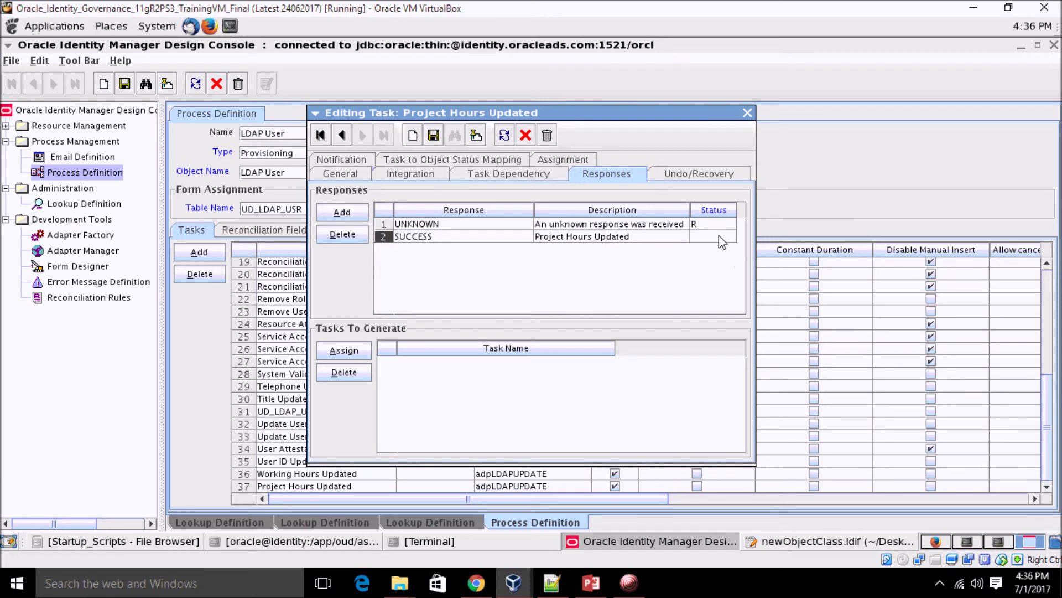
pyautogui.write('C')
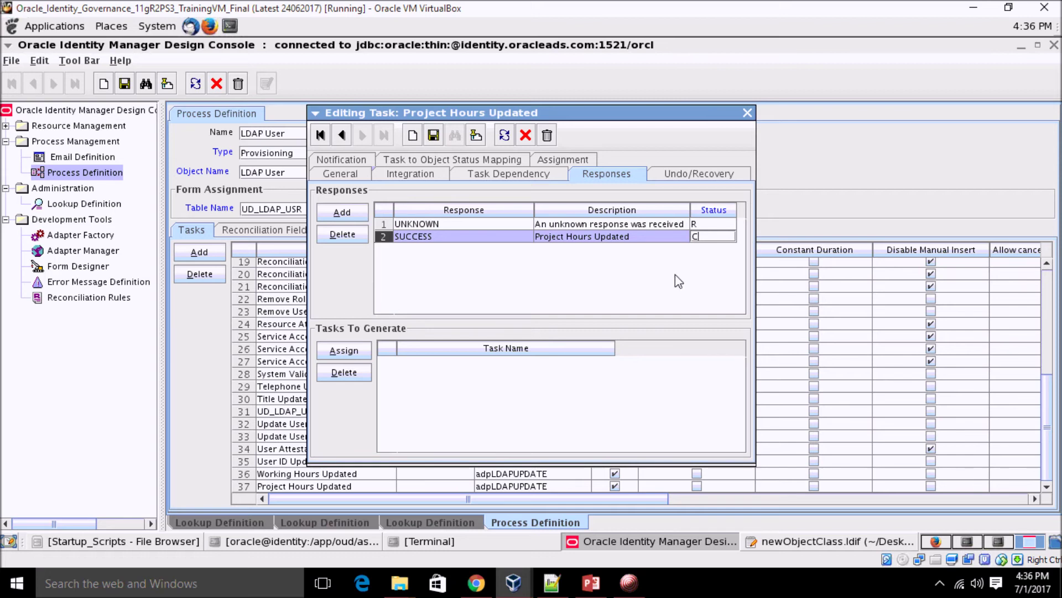
pyautogui.click(434, 135)
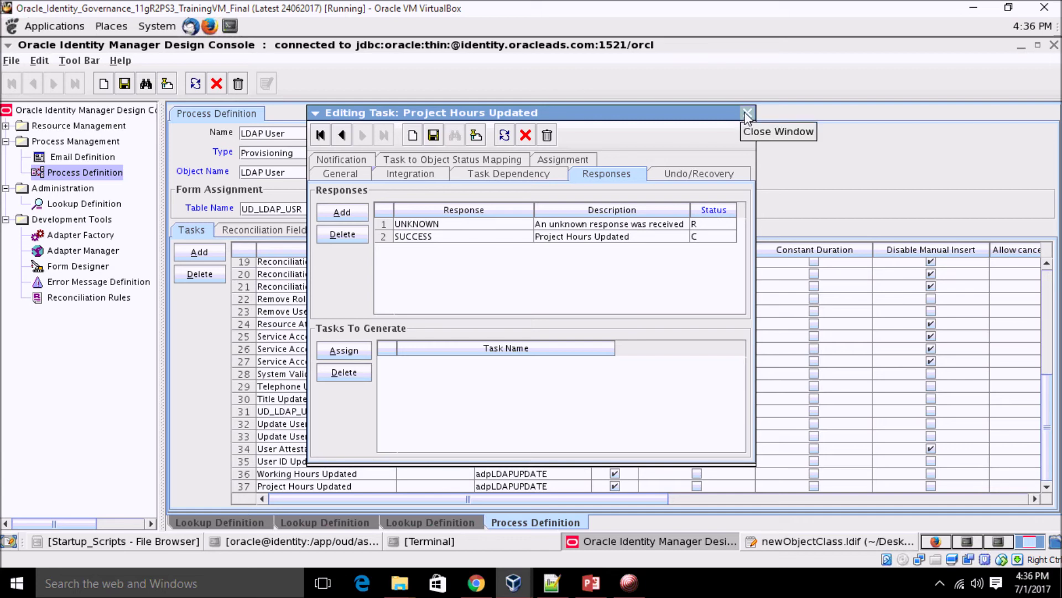
# Step: Close the Project Hours Updated task editor and return to the Lookup.LDAP.UM.ProvAttrMap lookup
pyautogui.click(747, 113)
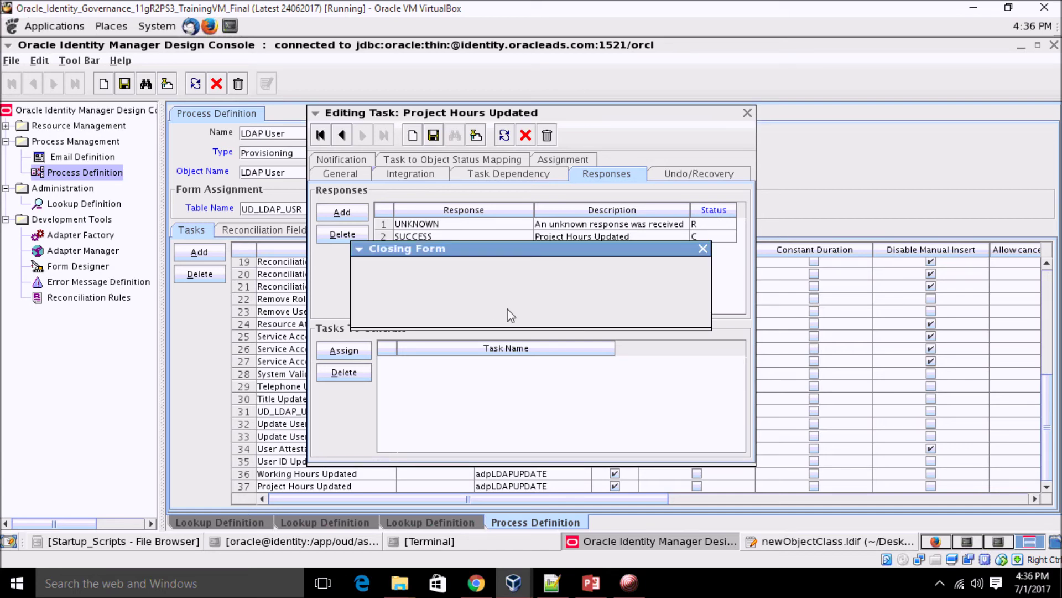
pyautogui.click(511, 307)
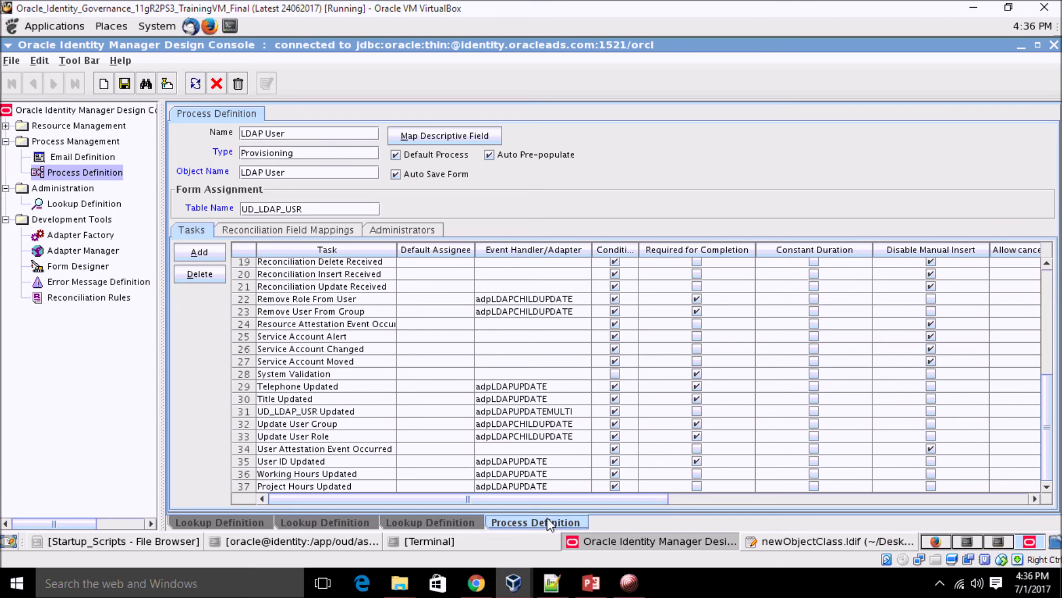
pyautogui.click(449, 525)
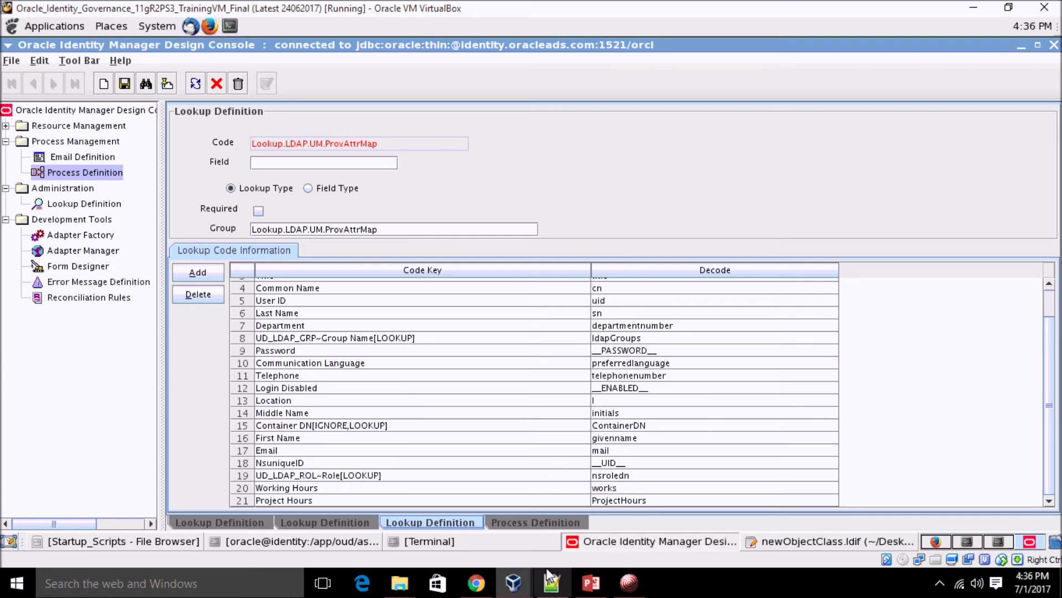
# Step: Regenerate the LDAPAccountSchema form view in System Administration, confirming the prompts
pyautogui.click(490, 580)
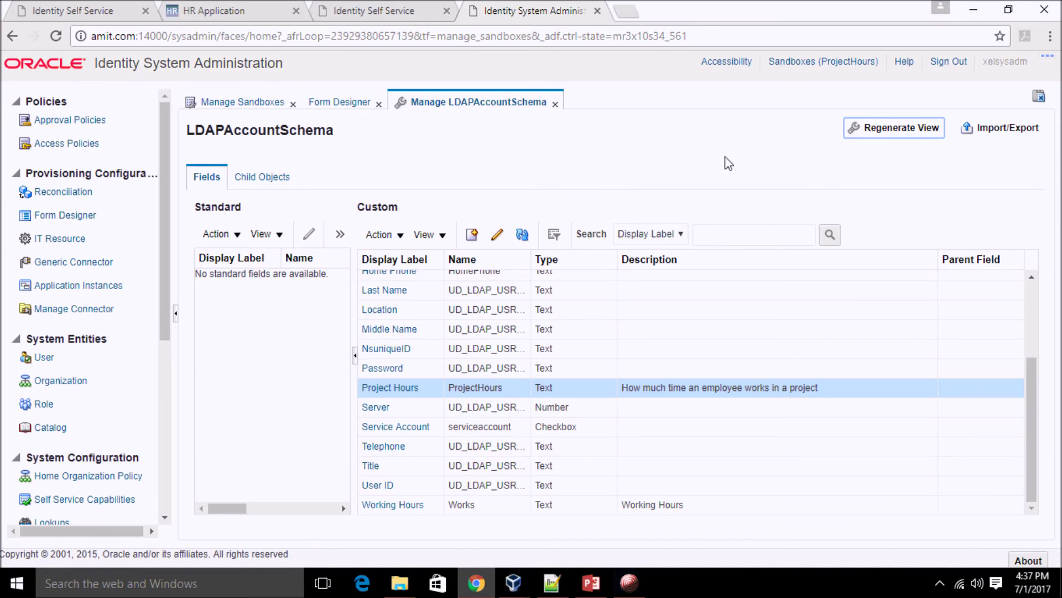
pyautogui.click(901, 131)
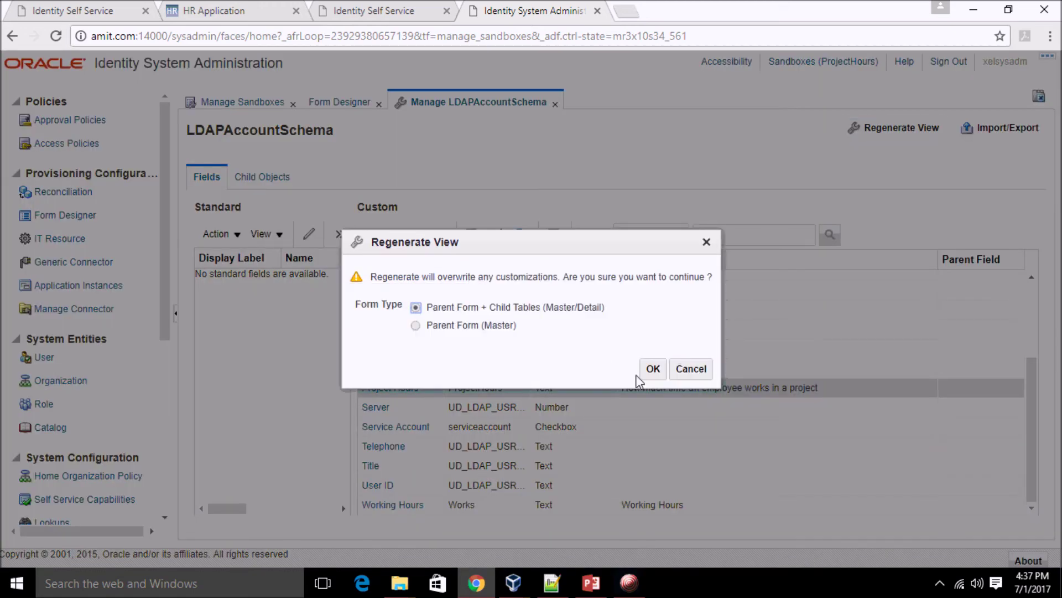
pyautogui.click(654, 371)
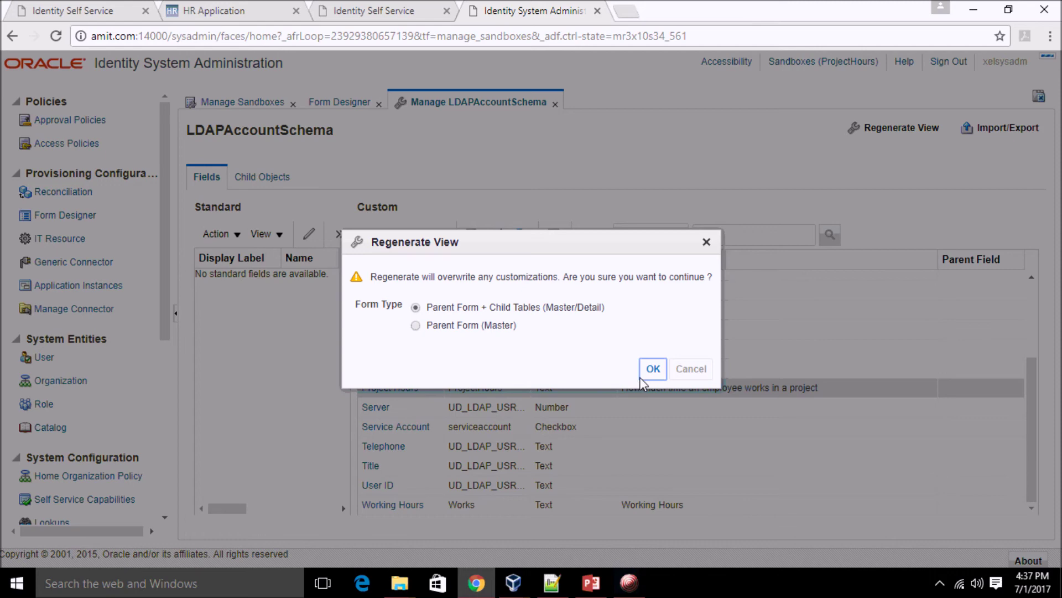
pyautogui.click(644, 368)
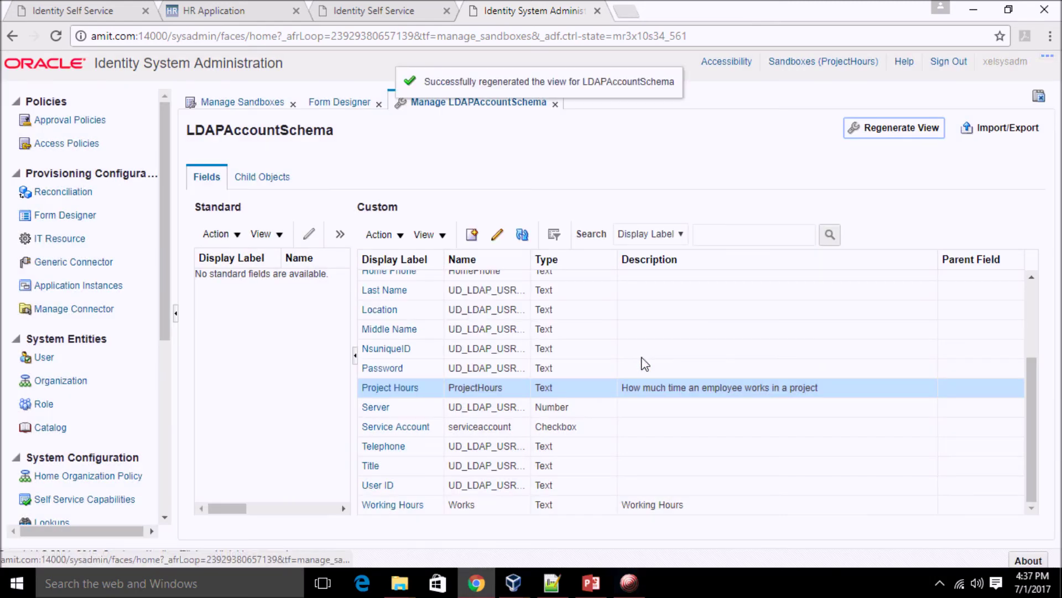
# Step: Select the ProjectHours sandbox and publish it, confirming the prompt
pyautogui.click(827, 62)
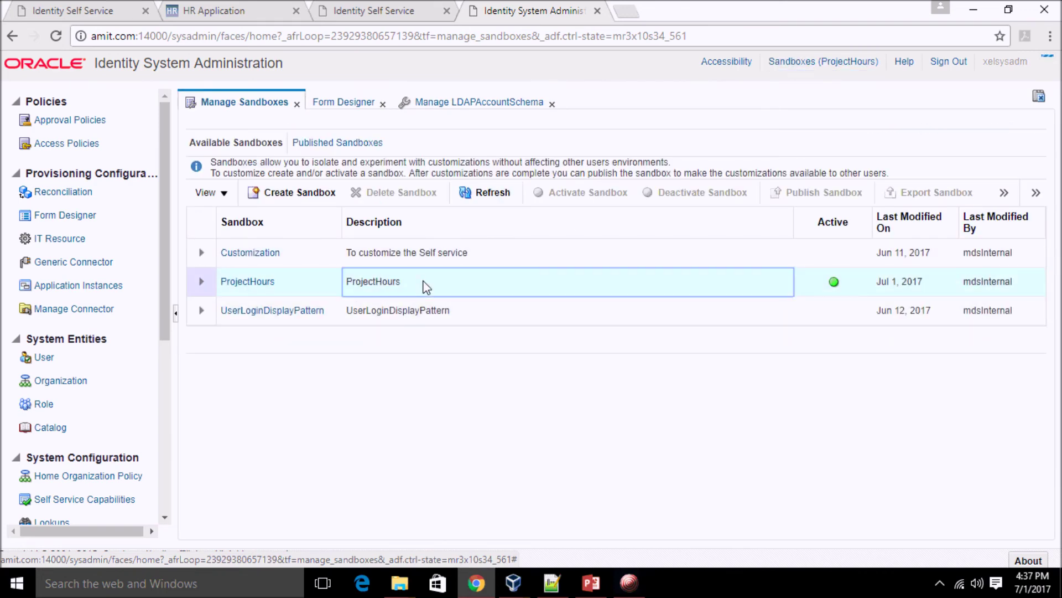
pyautogui.click(408, 293)
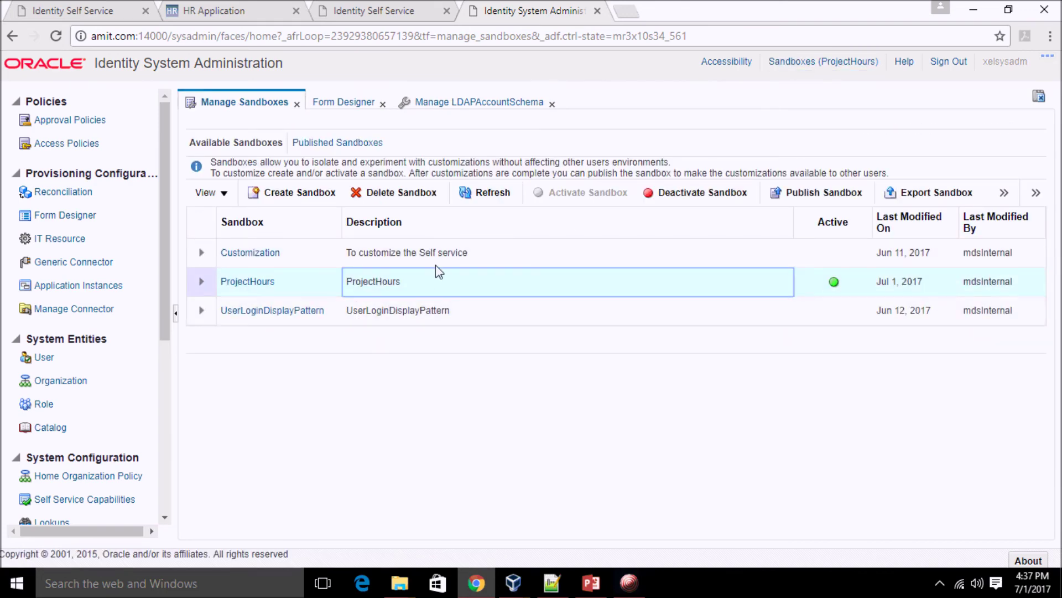
pyautogui.click(823, 192)
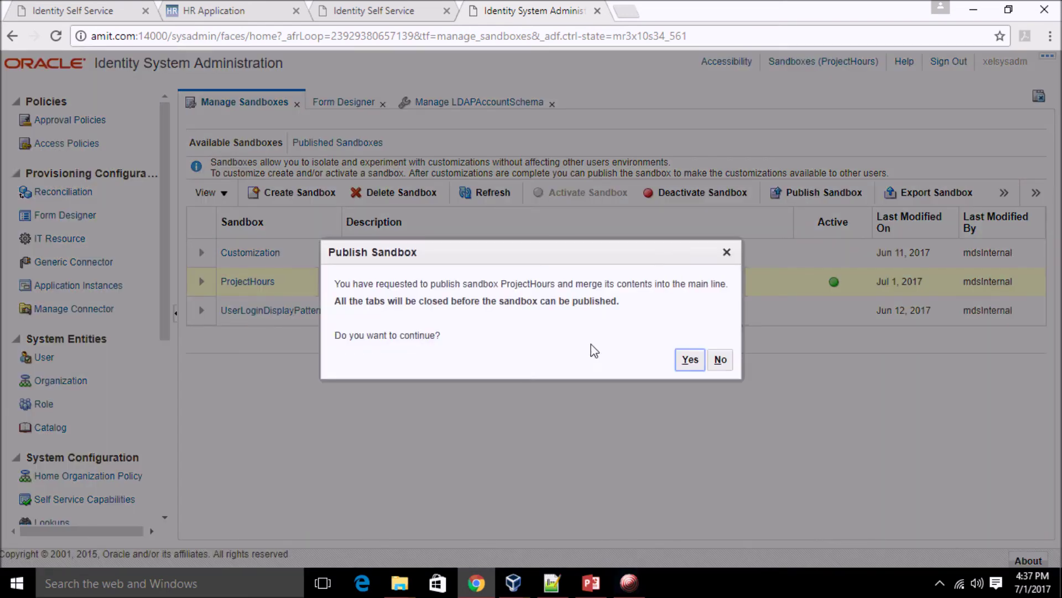
pyautogui.click(704, 359)
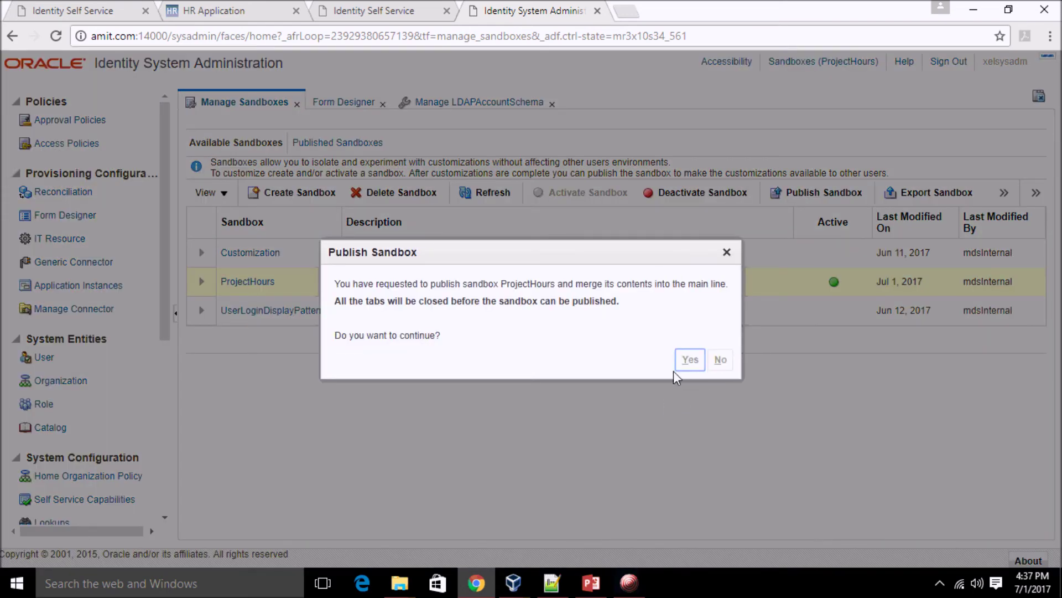
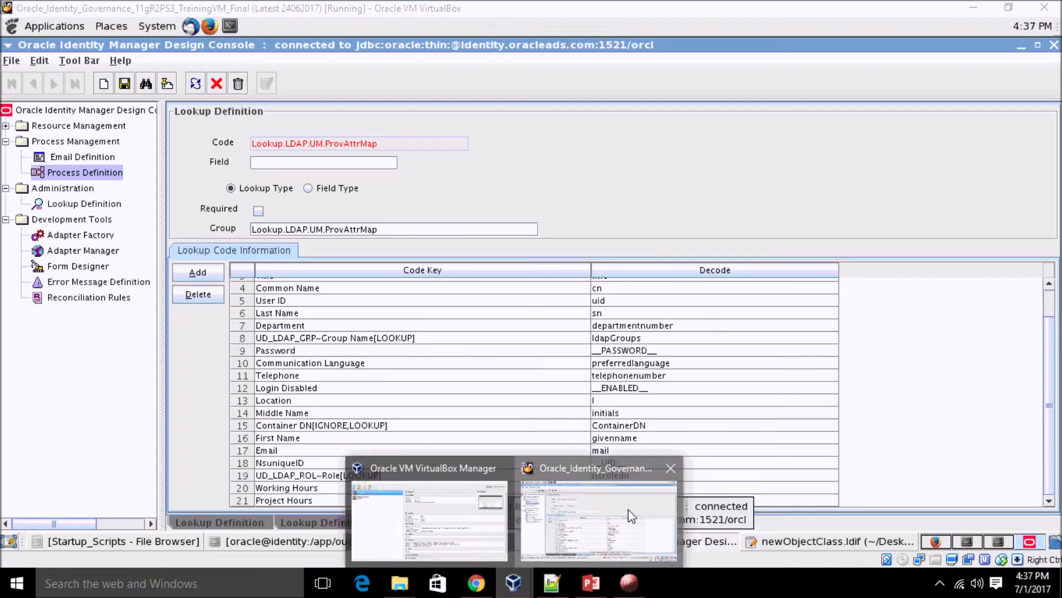
# Step: Load the UD_LDAP_USR form in Form Designer, review its versions and columns, and widen the Name column
pyautogui.click(537, 558)
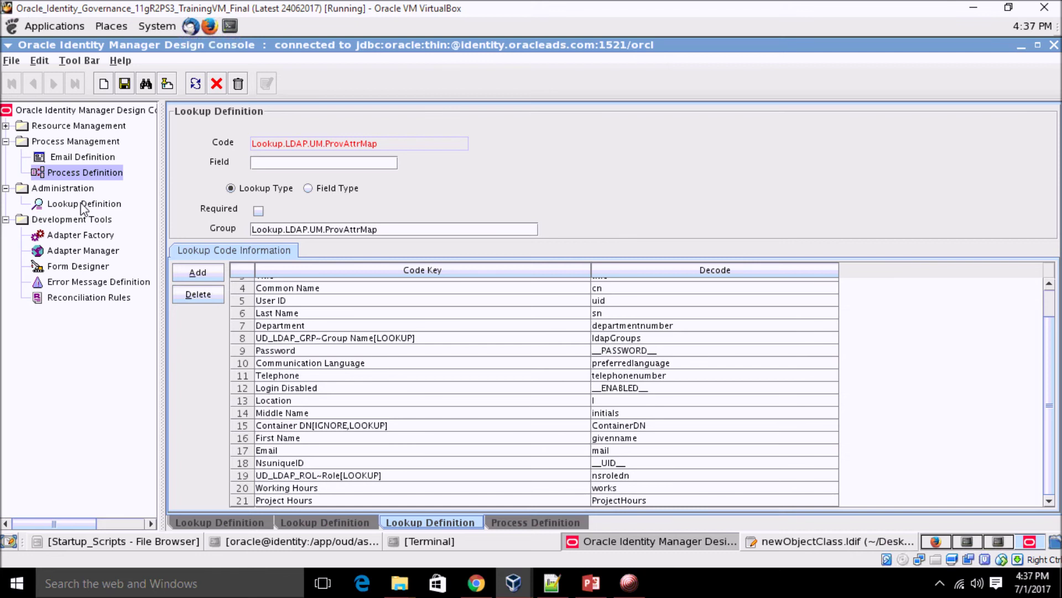
pyautogui.click(72, 267)
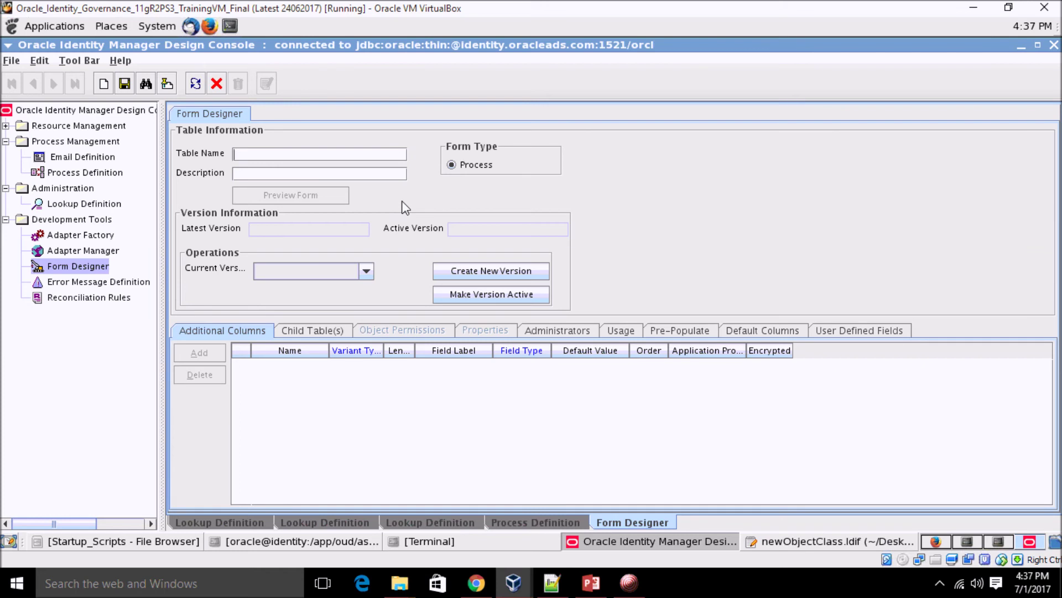
pyautogui.write('UD_LDAP_USR')
pyautogui.press('Return')
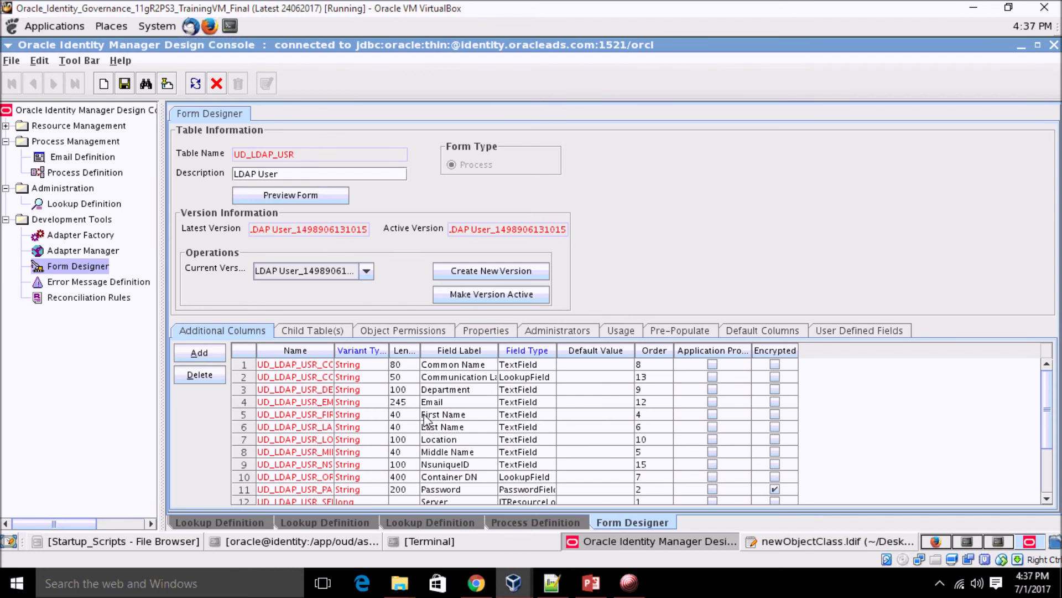
pyautogui.click(366, 272)
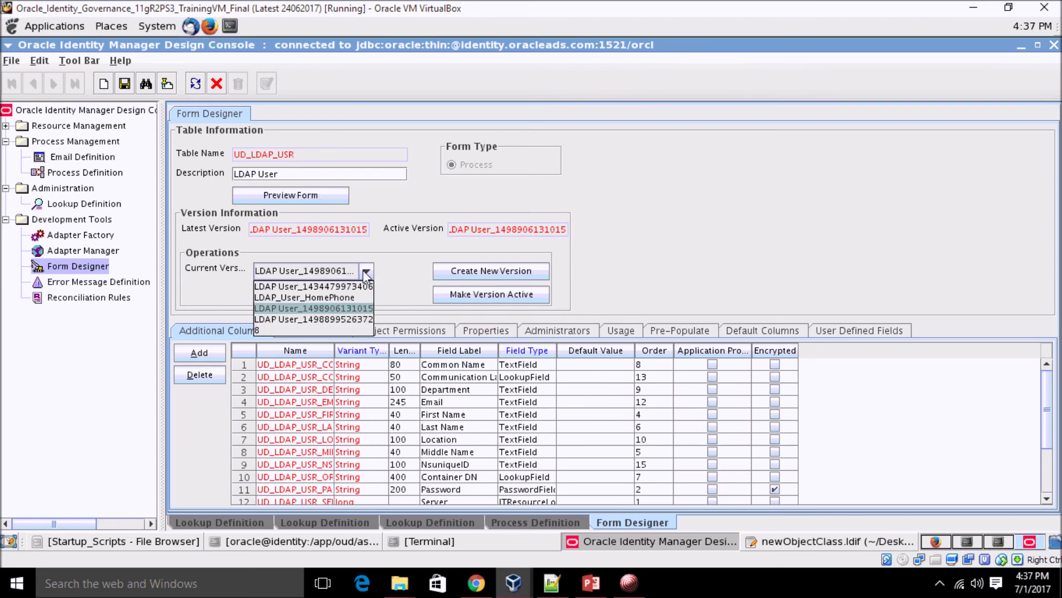
pyautogui.click(397, 271)
pyautogui.moveTo(1048, 388); pyautogui.dragTo(1052, 462)
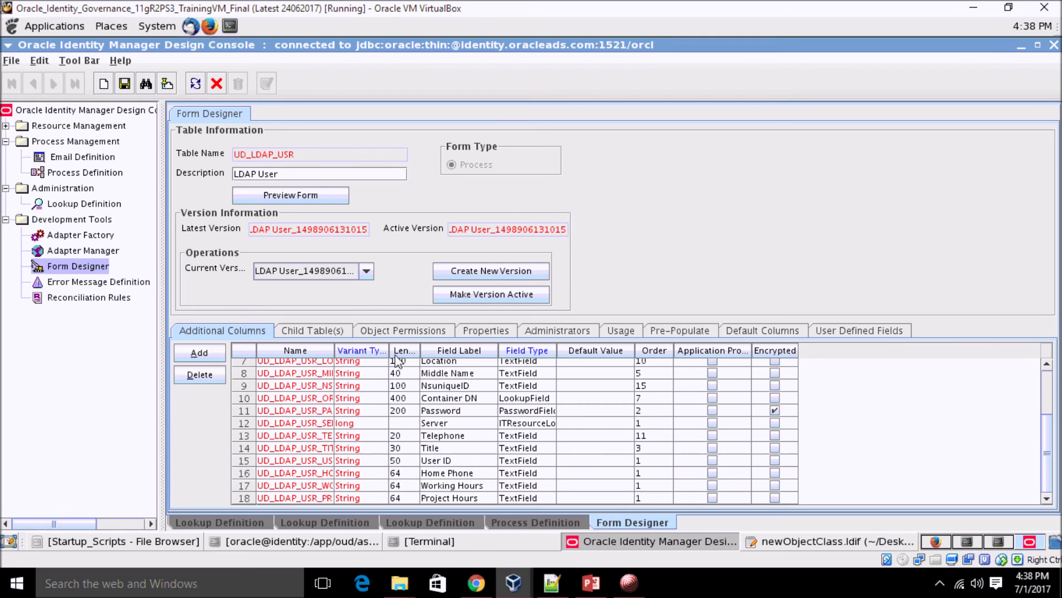
pyautogui.moveTo(334, 354); pyautogui.dragTo(402, 357)
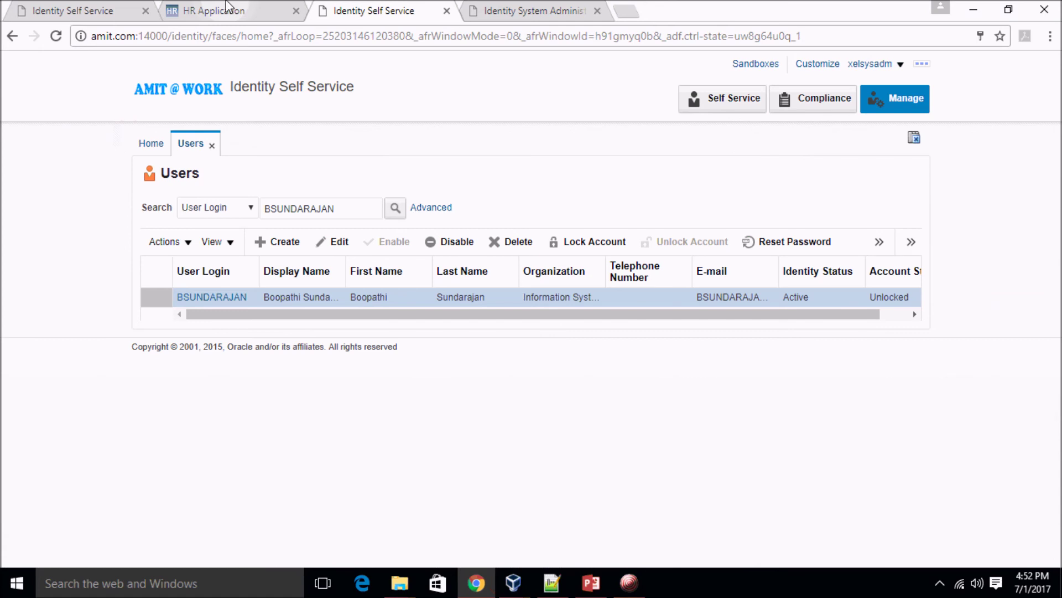
# Step: Start a new employee with first name entered: type Employee, Information Systems organization, Los Angeles, Active
pyautogui.click(227, 9)
pyautogui.click(793, 259)
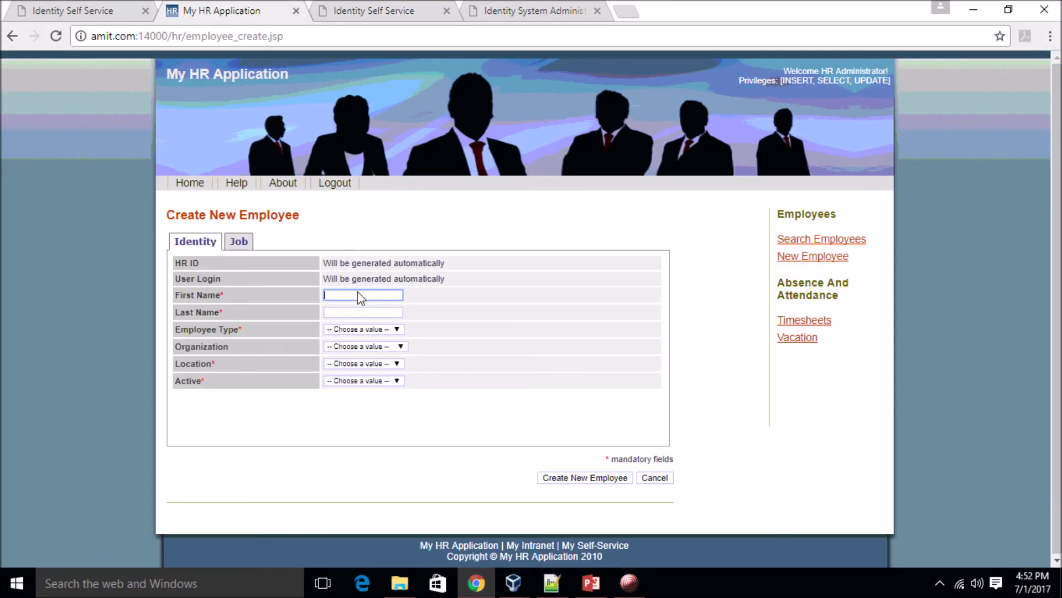
pyautogui.press('Tab')
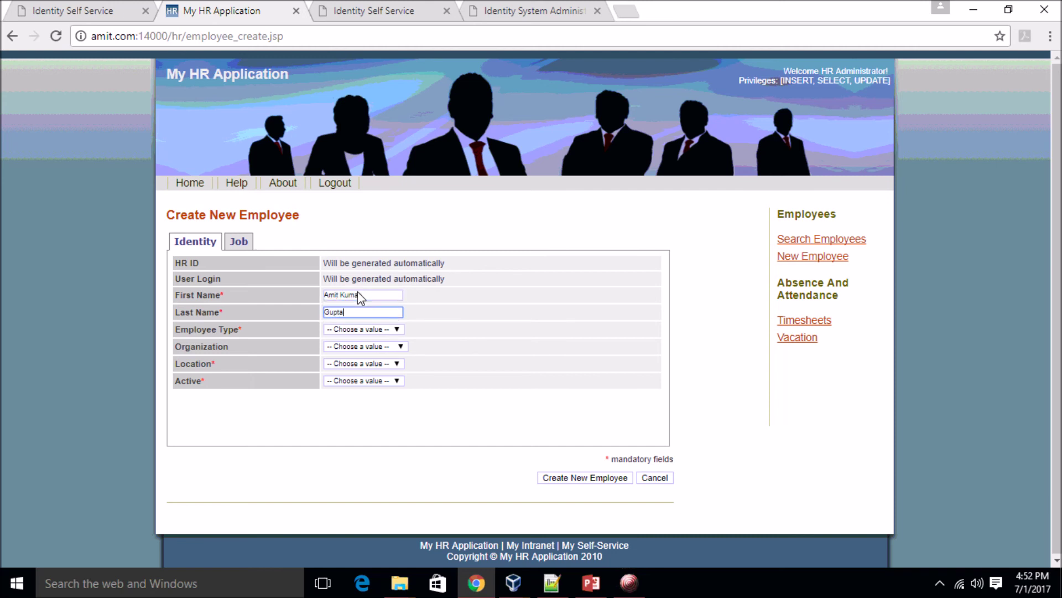
pyautogui.click(364, 329)
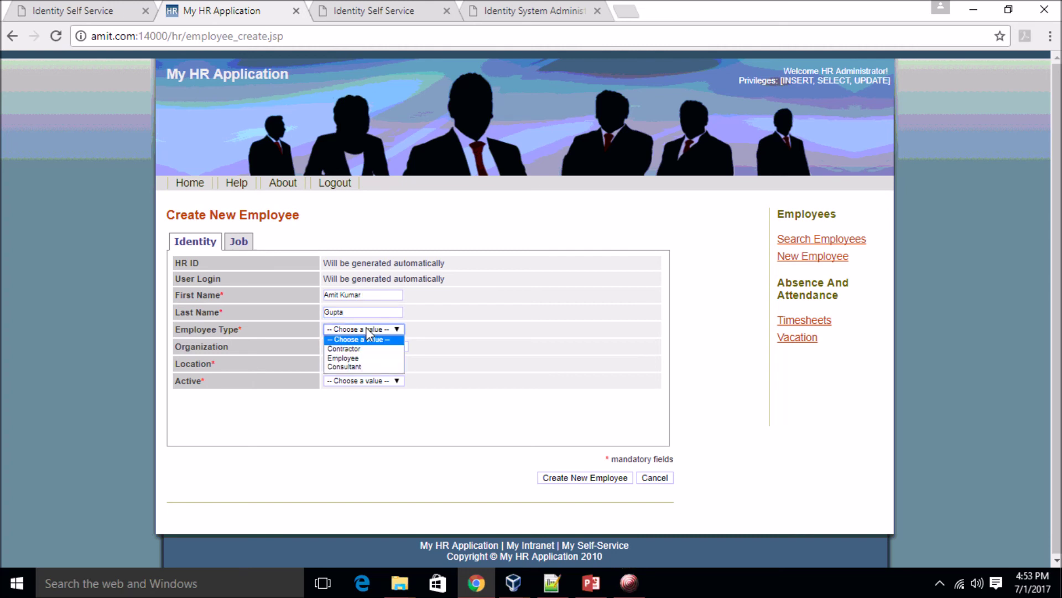
pyautogui.click(368, 354)
pyautogui.click(389, 345)
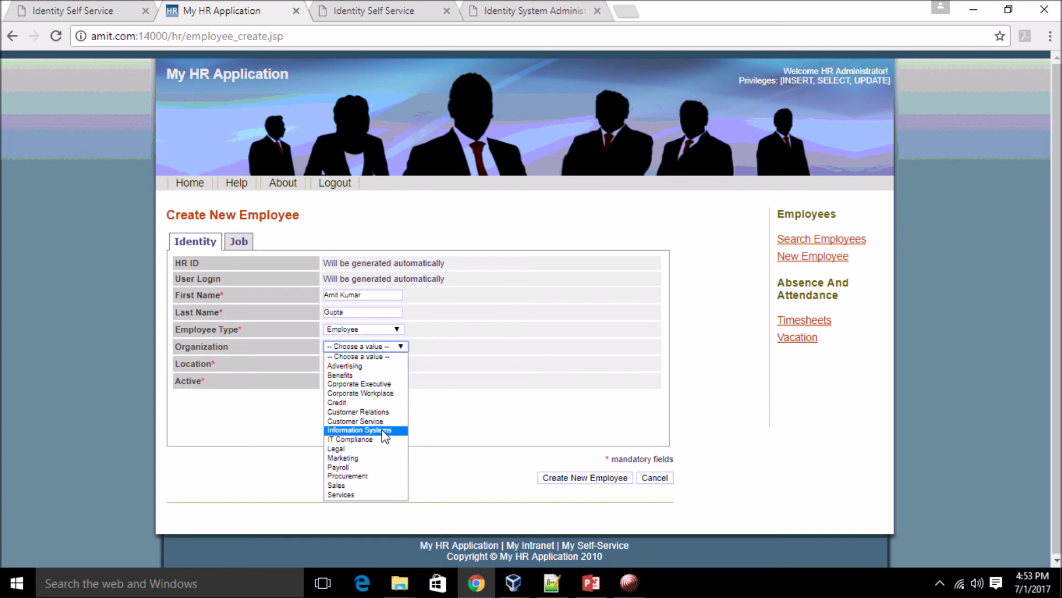
pyautogui.click(383, 430)
pyautogui.click(367, 364)
pyautogui.click(368, 395)
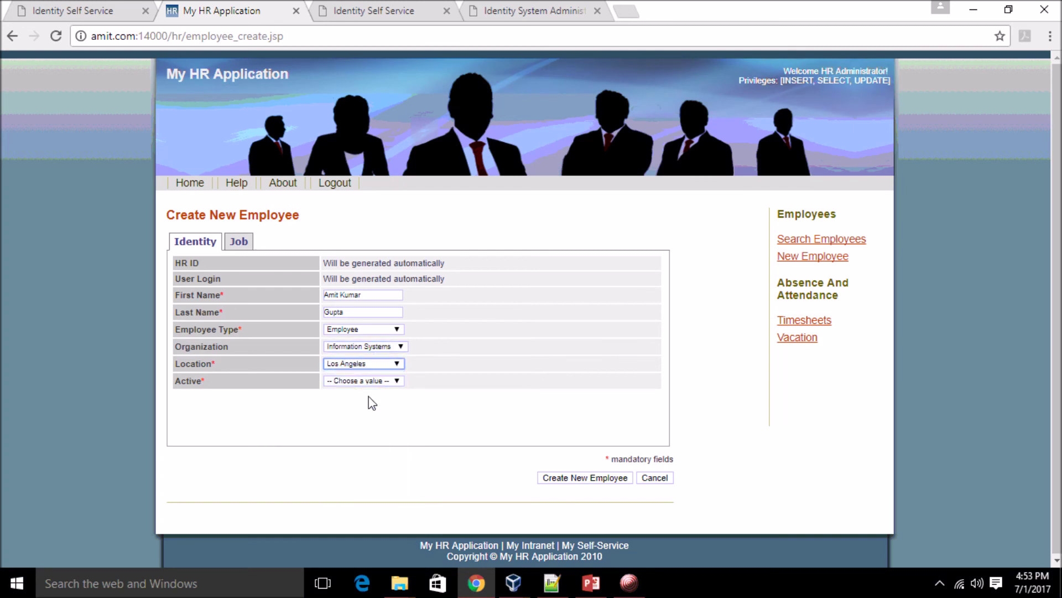
pyautogui.click(379, 390)
pyautogui.click(377, 409)
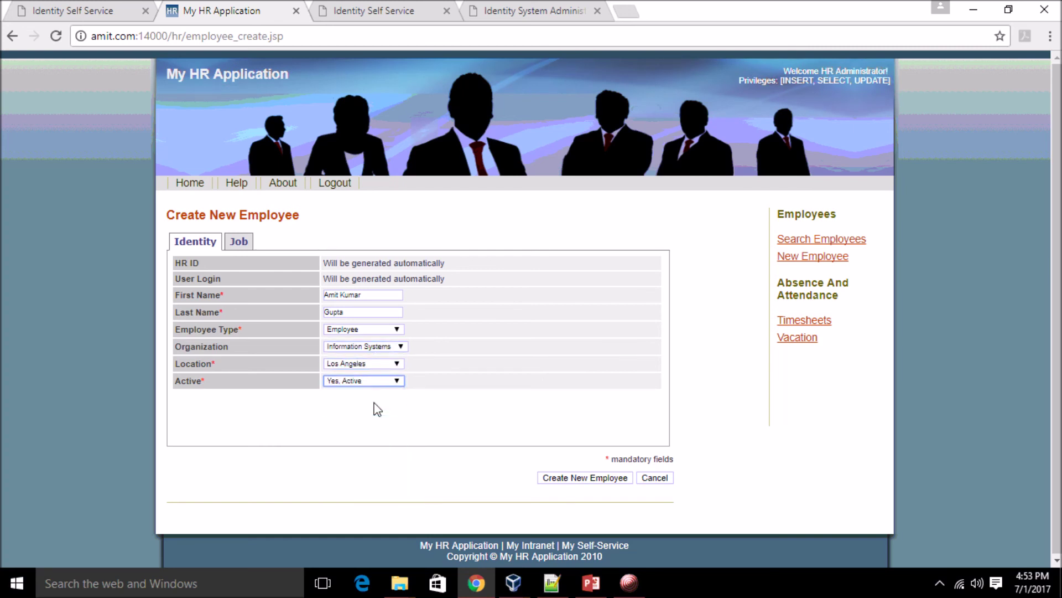
# Step: Set job details (not manager, manager assigned, Cost Center 101, Information Systems Developer) and create the employee
pyautogui.click(238, 241)
pyautogui.click(360, 264)
pyautogui.click(357, 283)
pyautogui.click(374, 281)
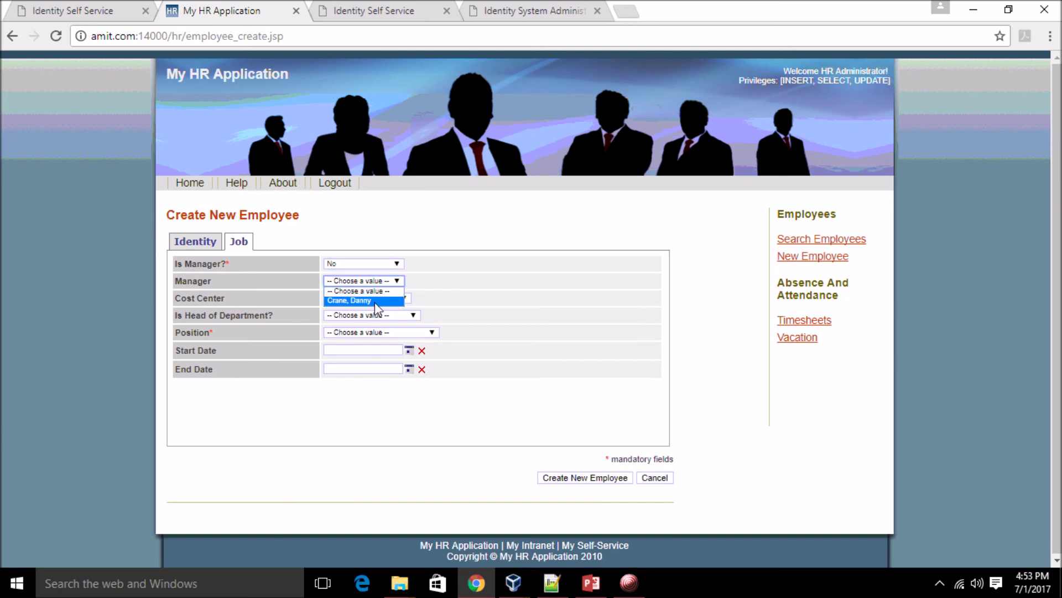
pyautogui.click(374, 301)
pyautogui.click(392, 299)
pyautogui.click(390, 310)
pyautogui.click(387, 315)
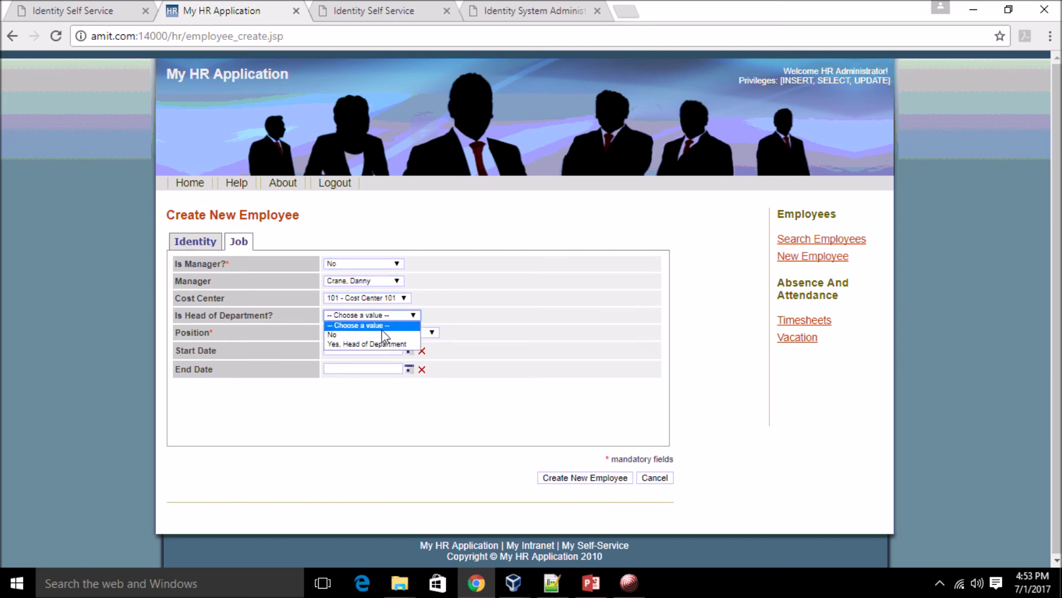
pyautogui.click(382, 343)
pyautogui.click(381, 332)
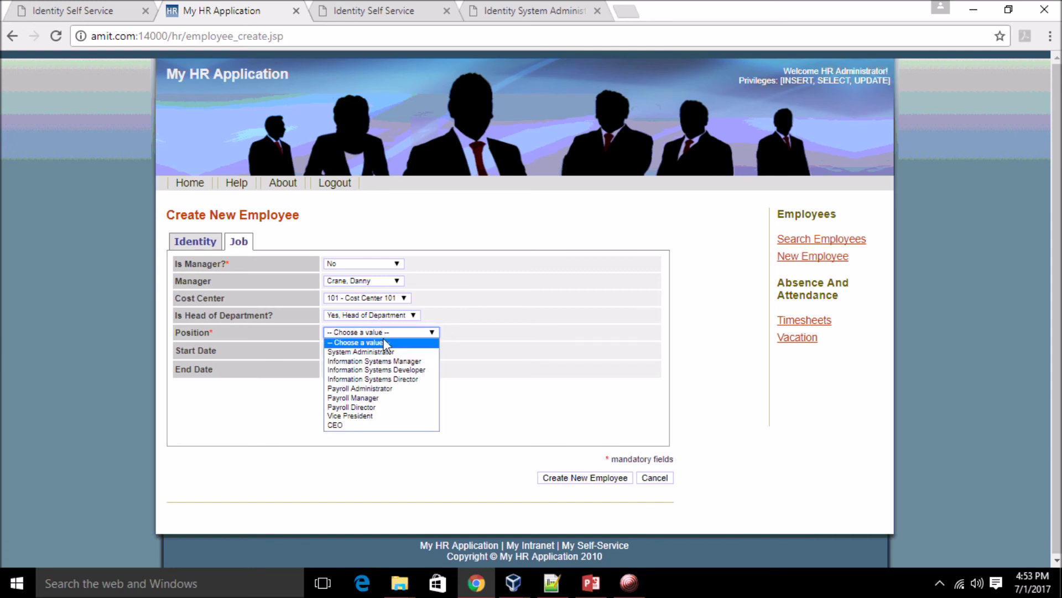
pyautogui.click(366, 370)
pyautogui.click(589, 479)
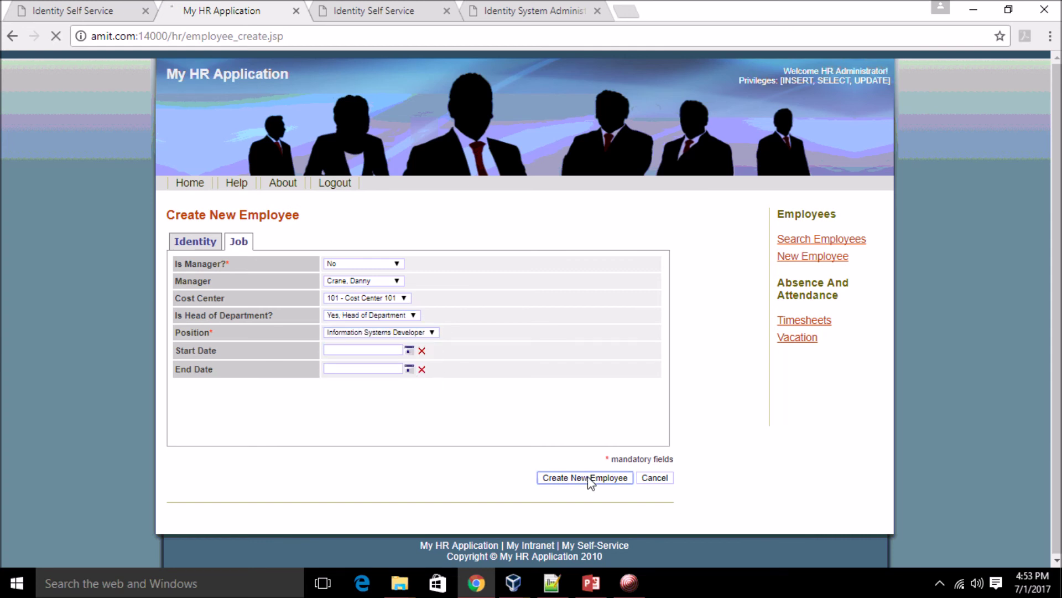
# Step: Copy the new employee's generated user login
pyautogui.doubleClick(341, 278)
pyautogui.rightClick(345, 278)
pyautogui.click(389, 291)
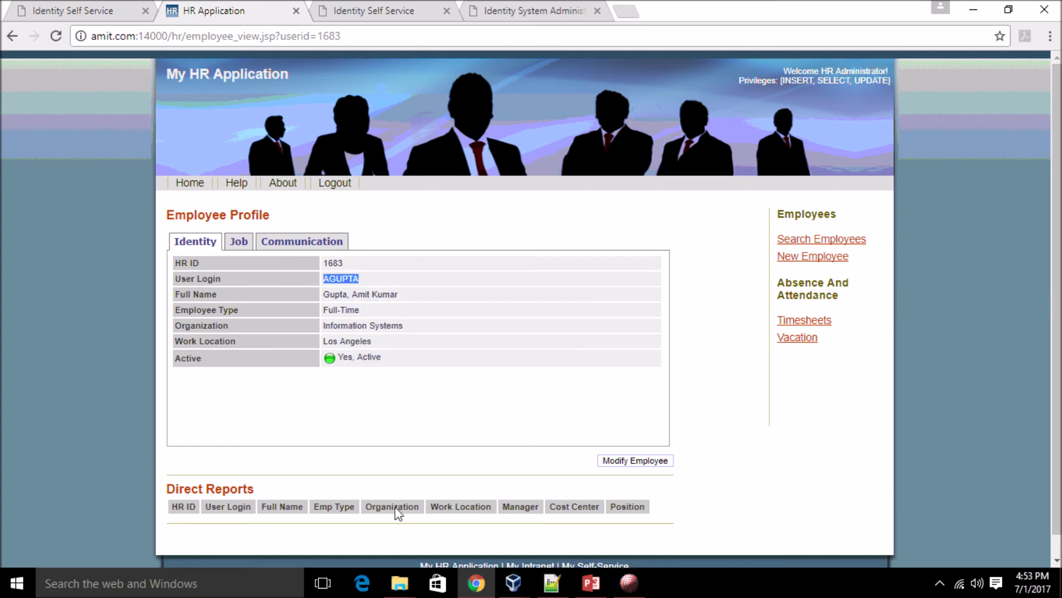
# Step: Run the HR APPLICATION TABLES_GTC job now and refresh until it finishes successfully
pyautogui.click(531, 10)
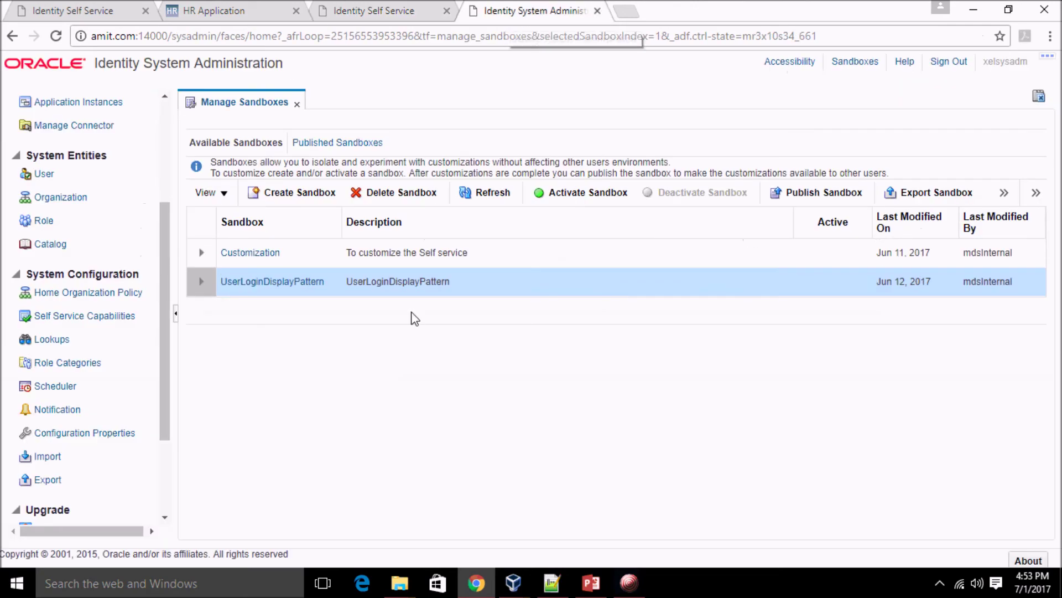
pyautogui.click(56, 386)
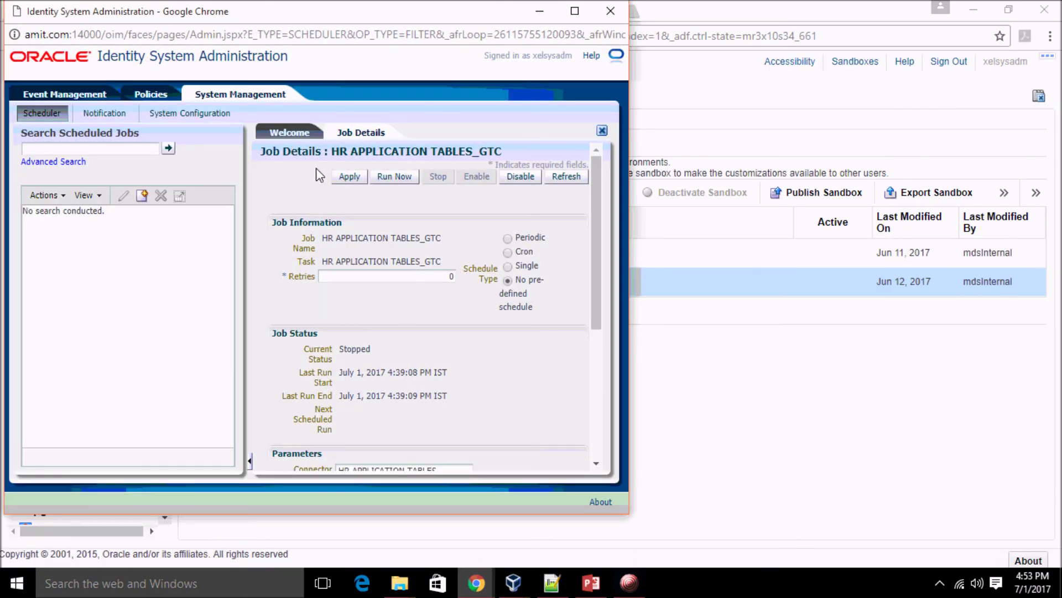
pyautogui.click(575, 11)
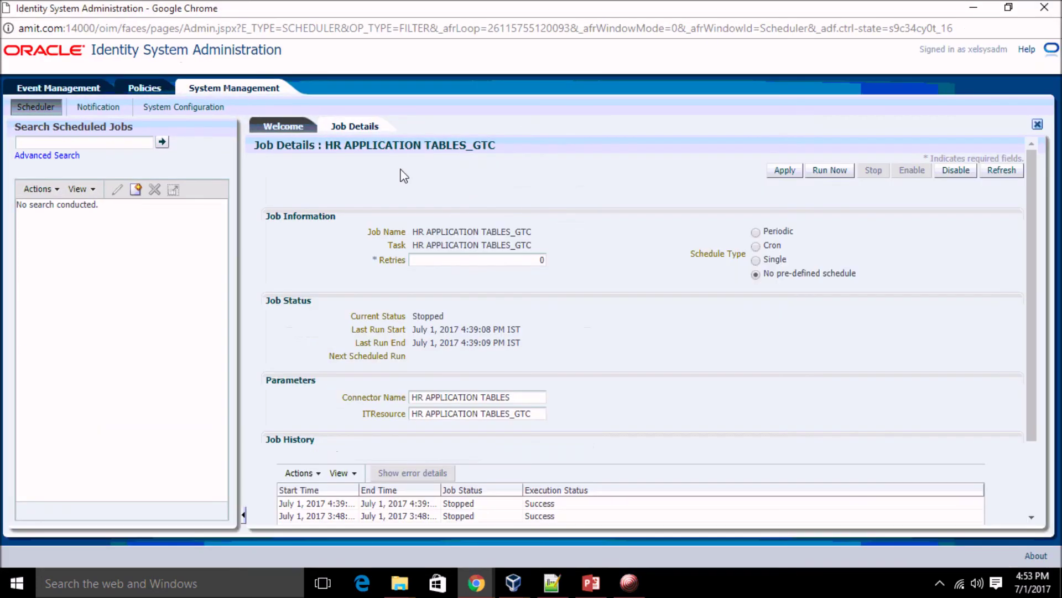
pyautogui.click(845, 172)
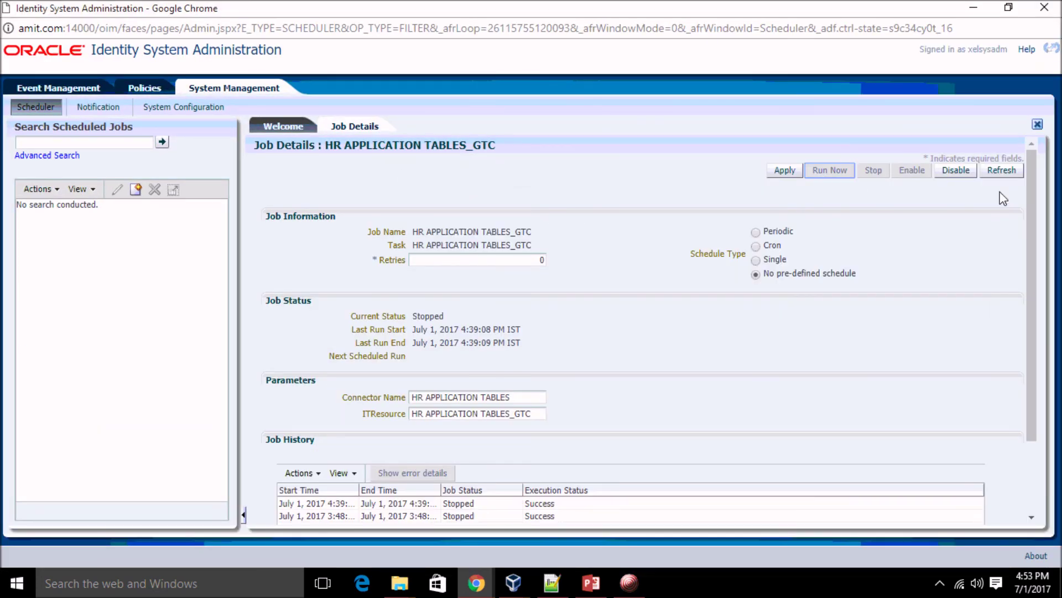
pyautogui.click(1003, 172)
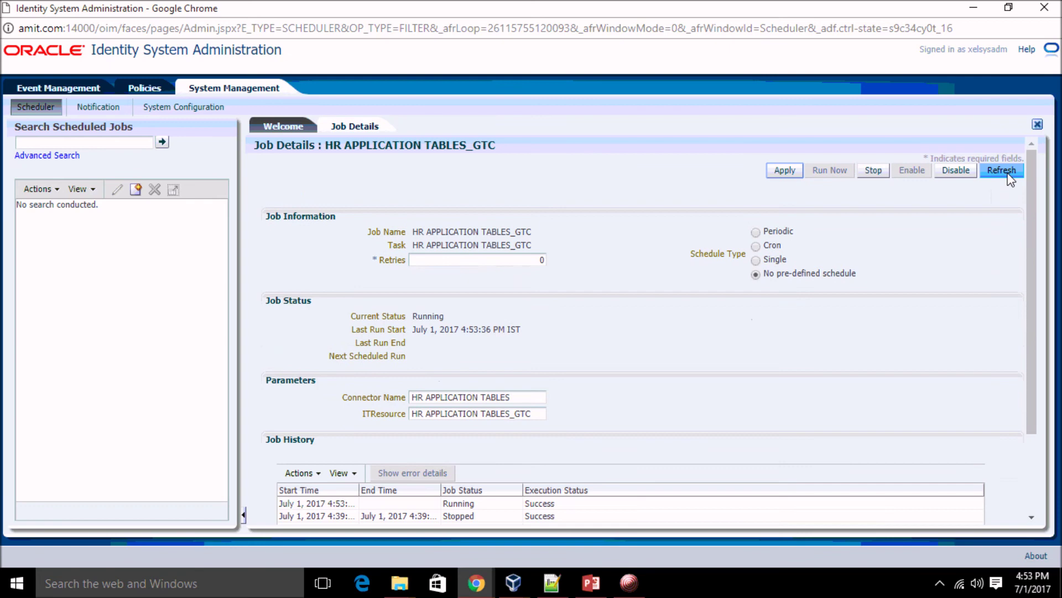
pyautogui.click(1002, 170)
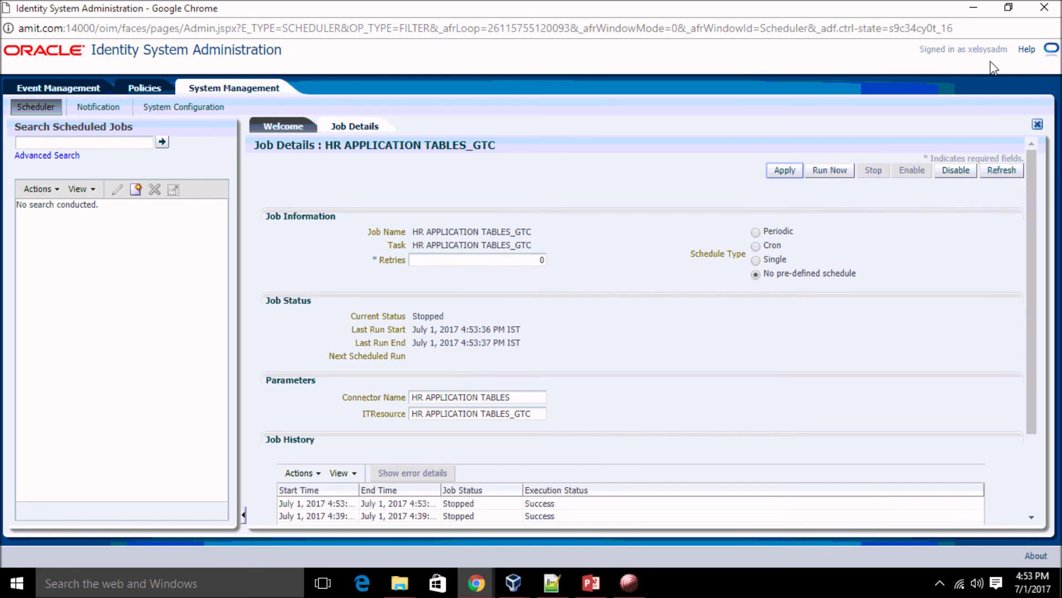
pyautogui.click(974, 8)
pyautogui.click(355, 11)
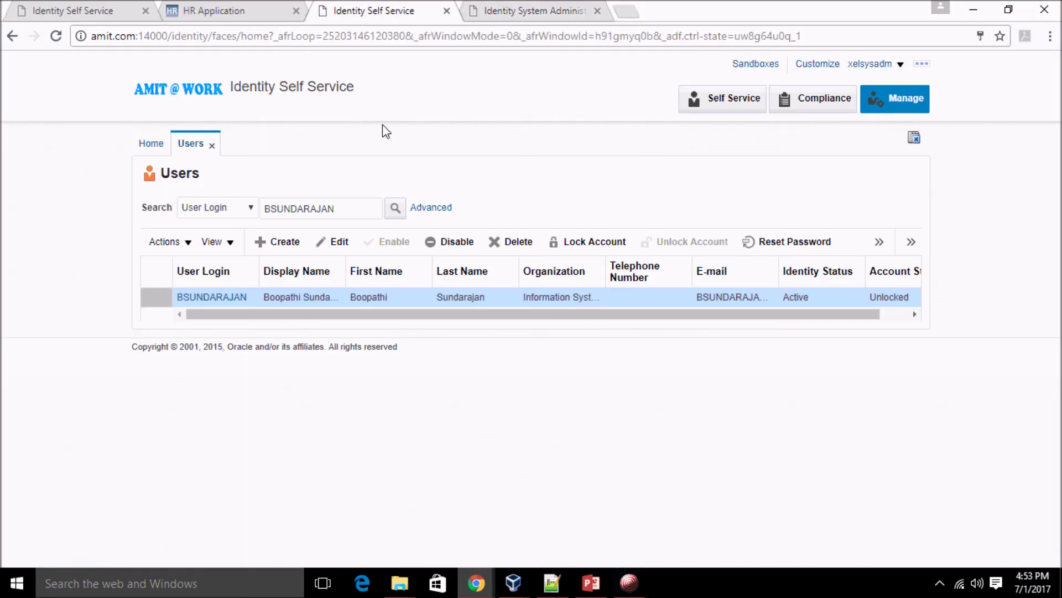
# Step: Find the new user by login and add Enterprise Directory – OUD to the request cart
pyautogui.doubleClick(310, 209)
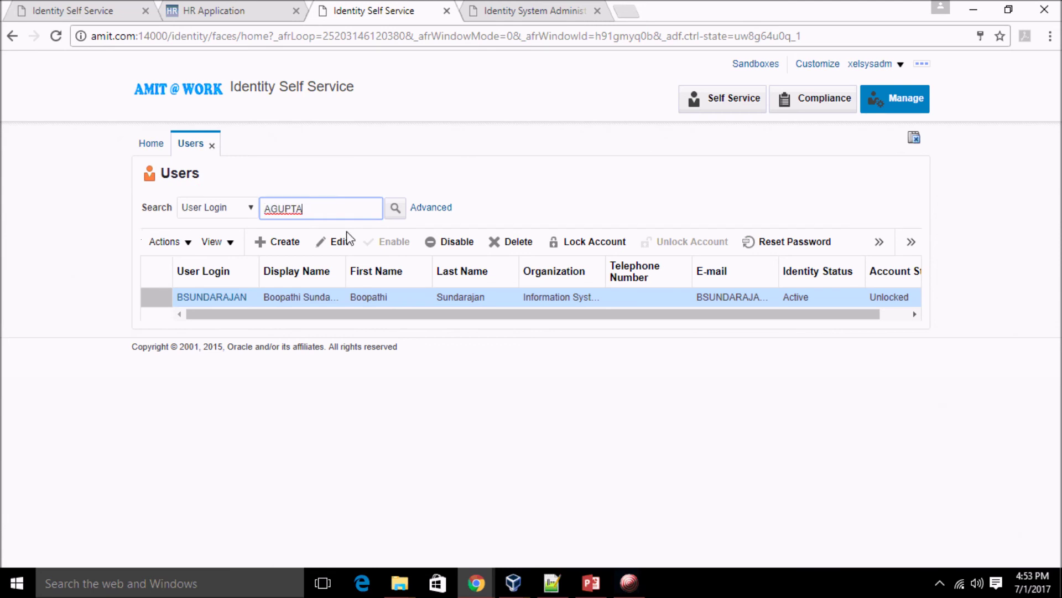
pyautogui.click(395, 208)
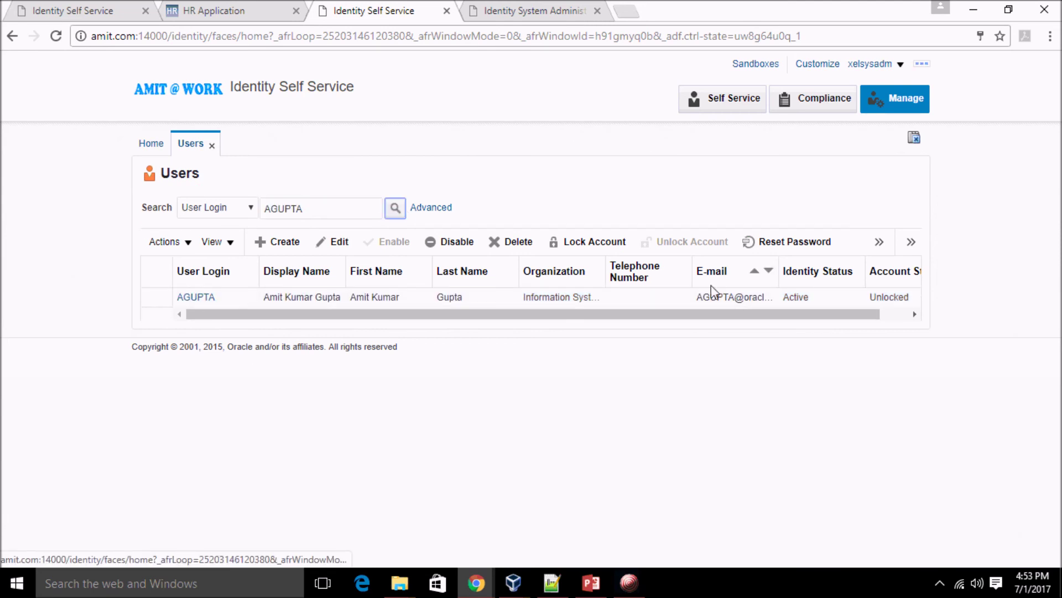
pyautogui.click(196, 297)
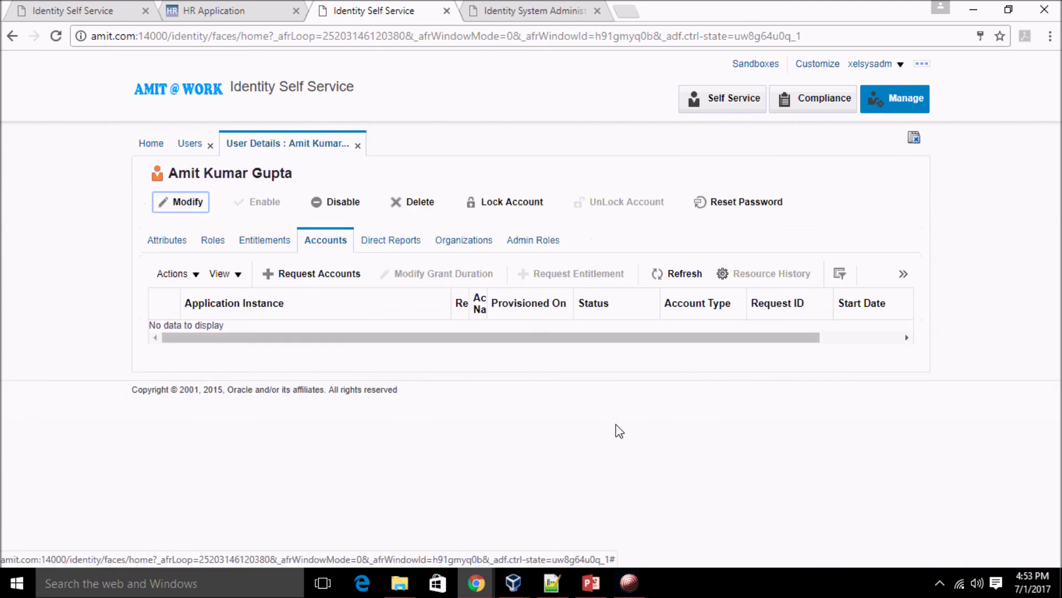
pyautogui.click(327, 280)
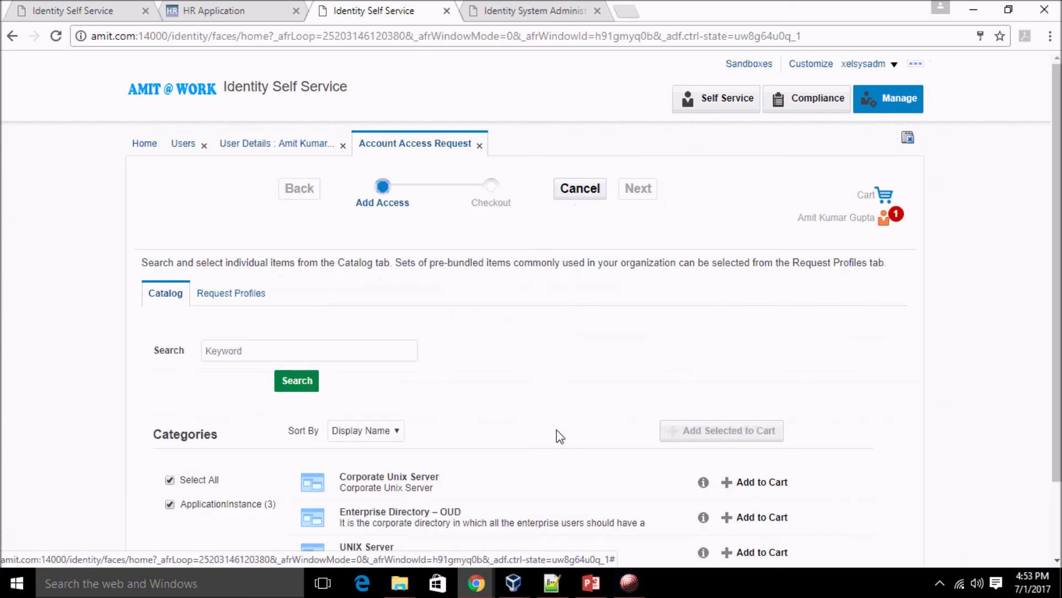
pyautogui.click(725, 525)
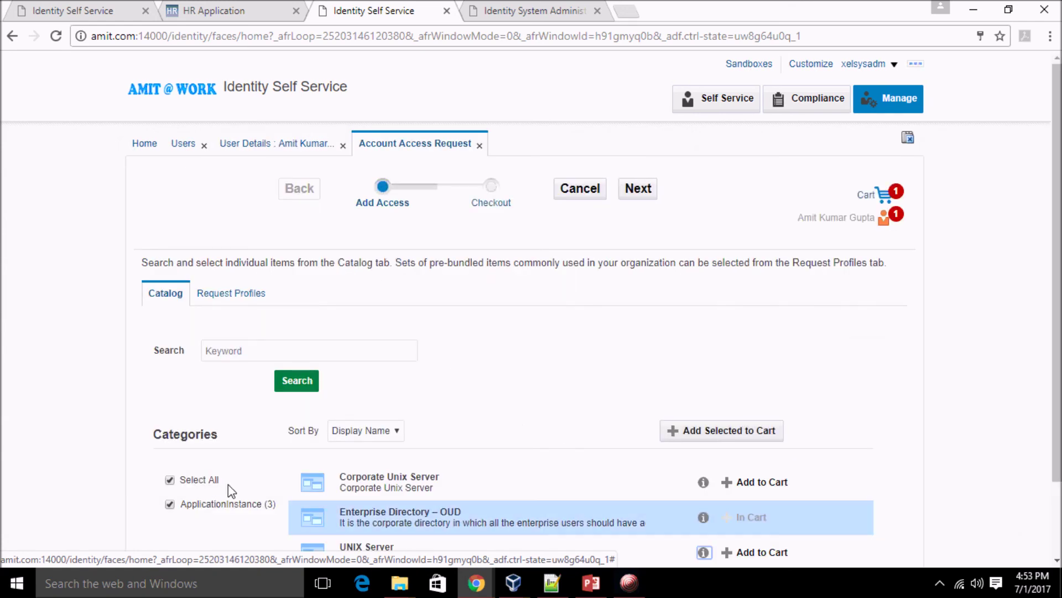
pyautogui.click(636, 190)
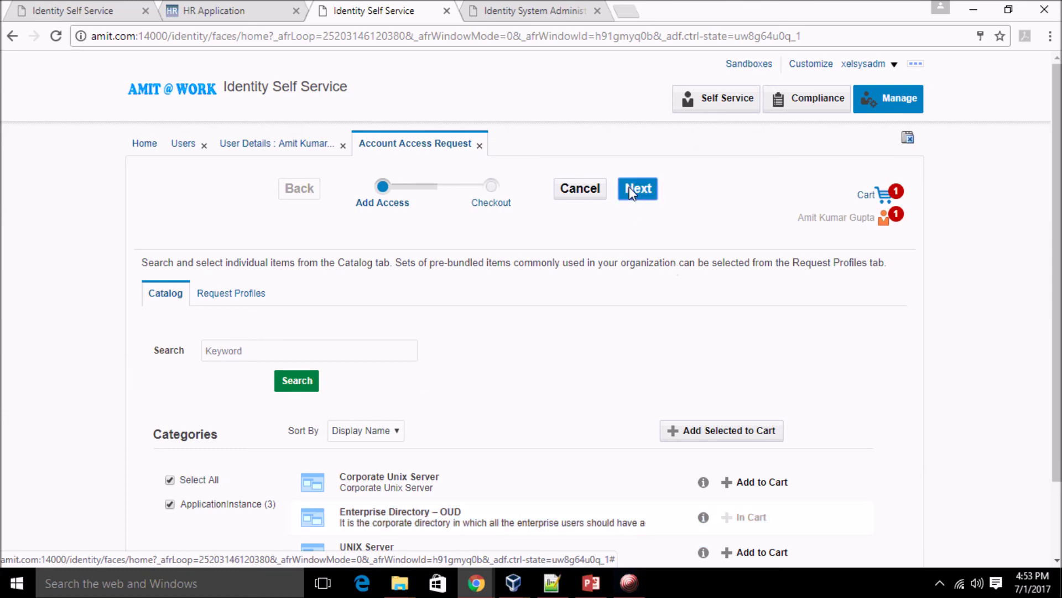
# Step: Enter the justification 'Validating the custom attribute setup' and expand the account's detail fields
pyautogui.click(539, 387)
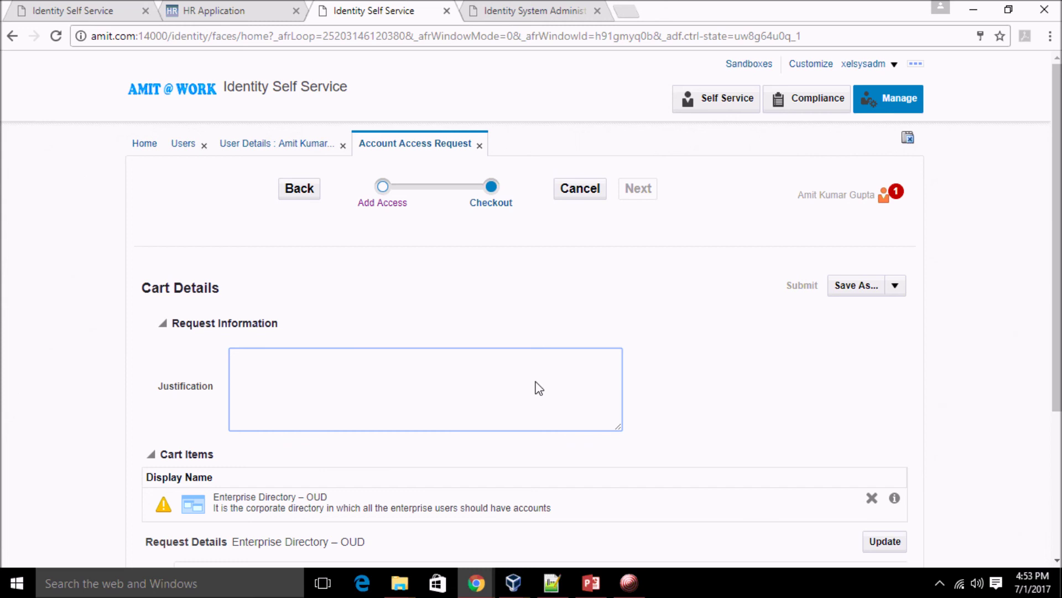
pyautogui.write('TE')
pyautogui.write('V')
pyautogui.write('alidating the c')
pyautogui.write('ustom')
pyautogui.write(' attribute set')
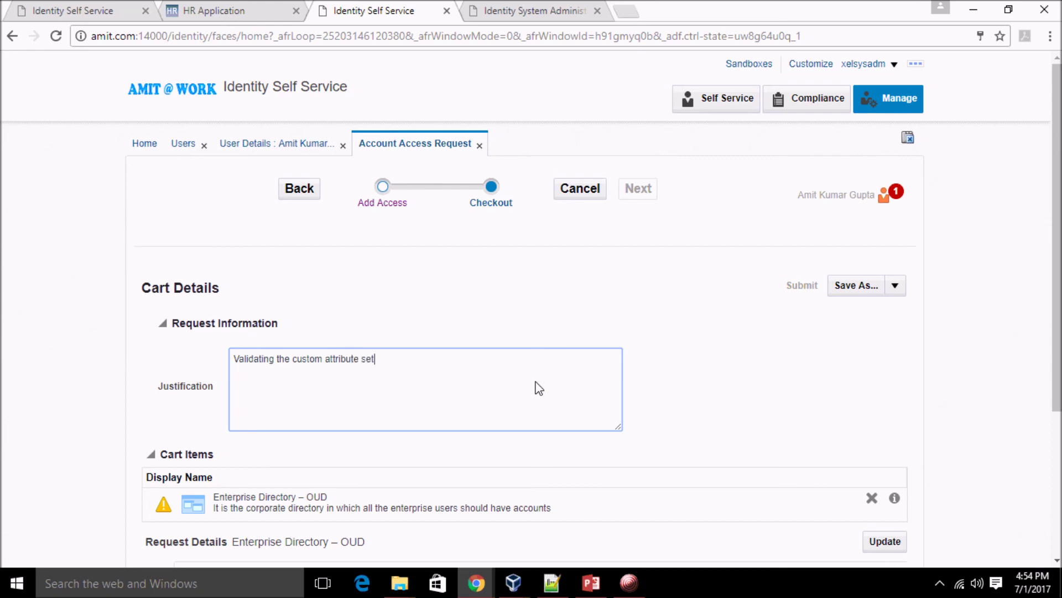
pyautogui.write('up')
pyautogui.scroll(-4, 539, 389)
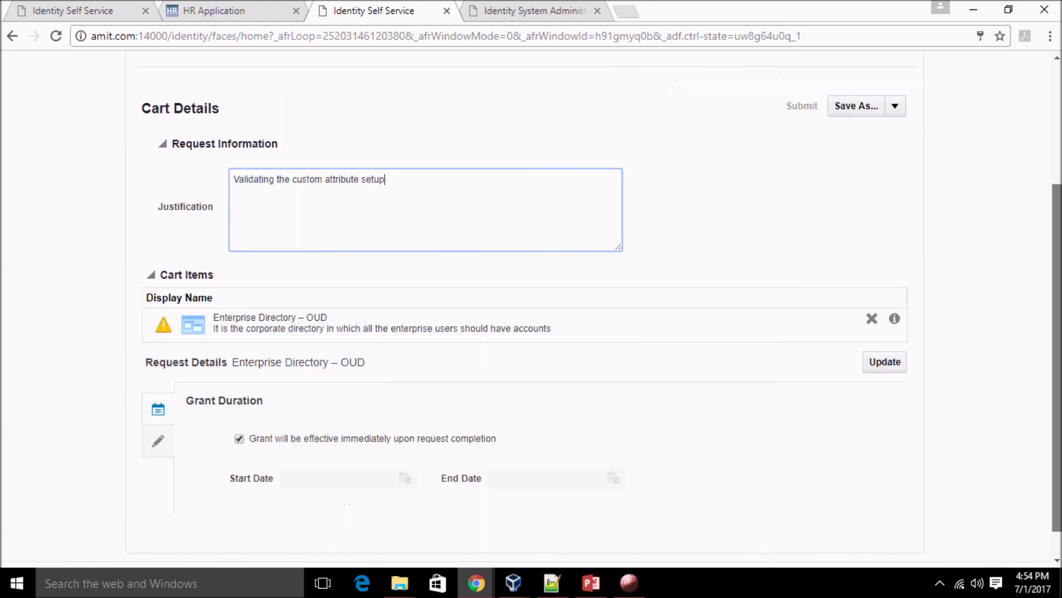
pyautogui.click(183, 405)
pyautogui.tripleClick(160, 411)
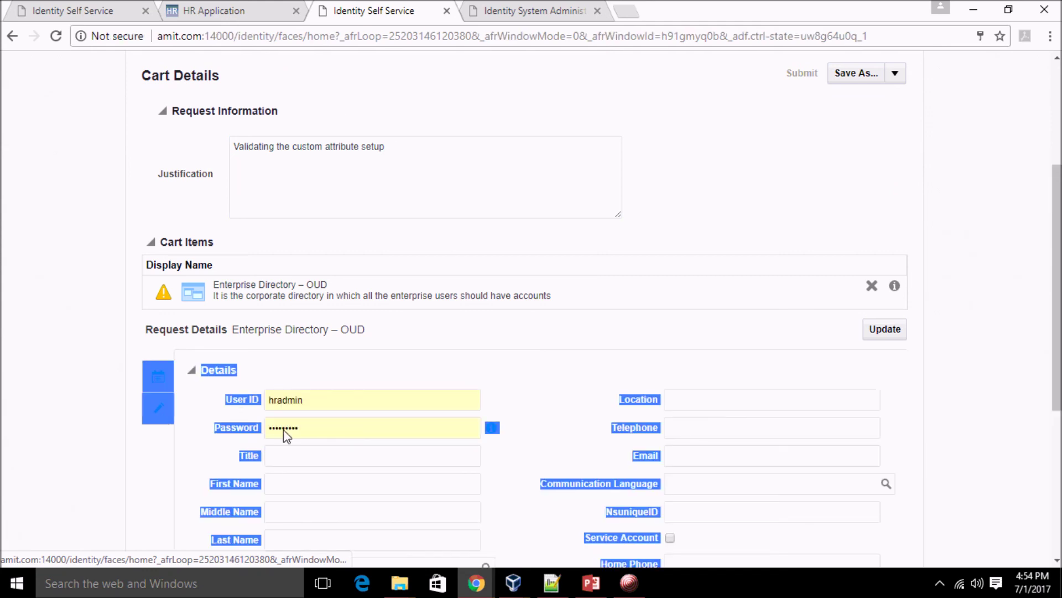
pyautogui.scroll(-4, 663, 332)
# Step: Fill in user ID, password, OUD~people Container DN and Project Hours 15, then submit the request
pyautogui.doubleClick(285, 173)
pyautogui.press('Tab')
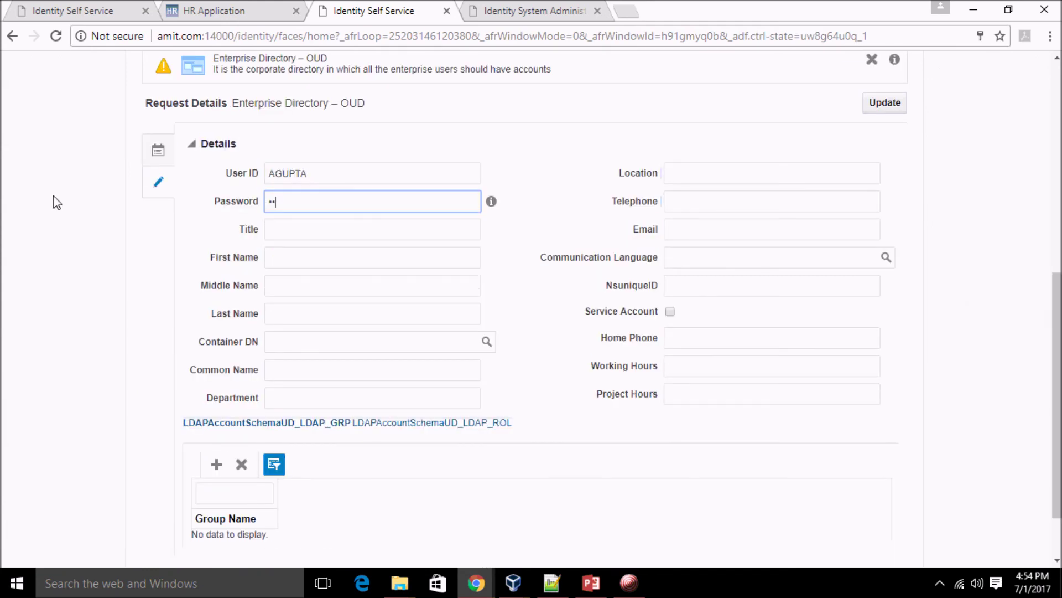
pyautogui.click(486, 341)
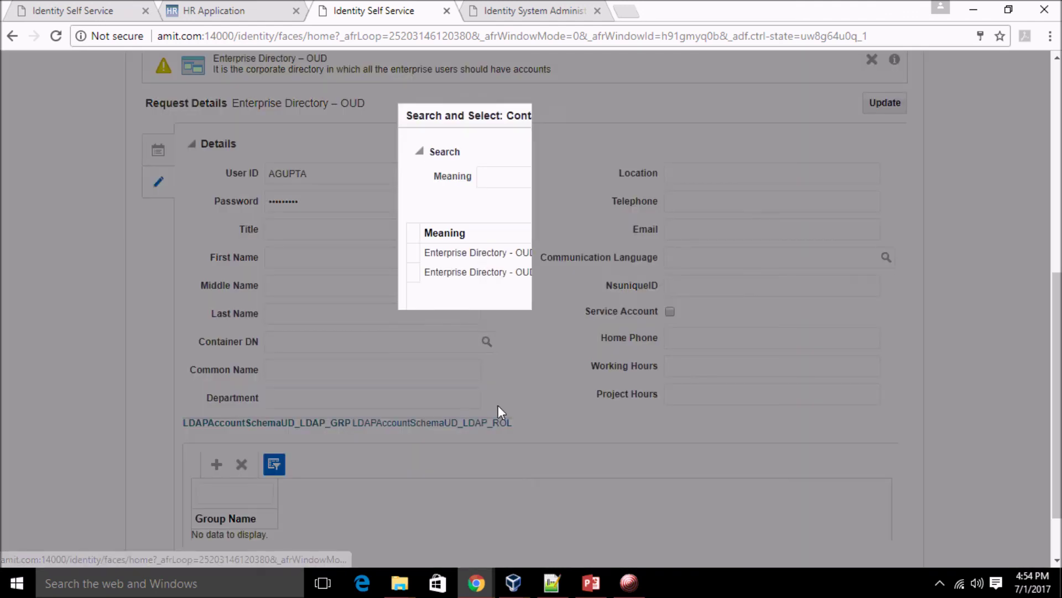
pyautogui.click(525, 272)
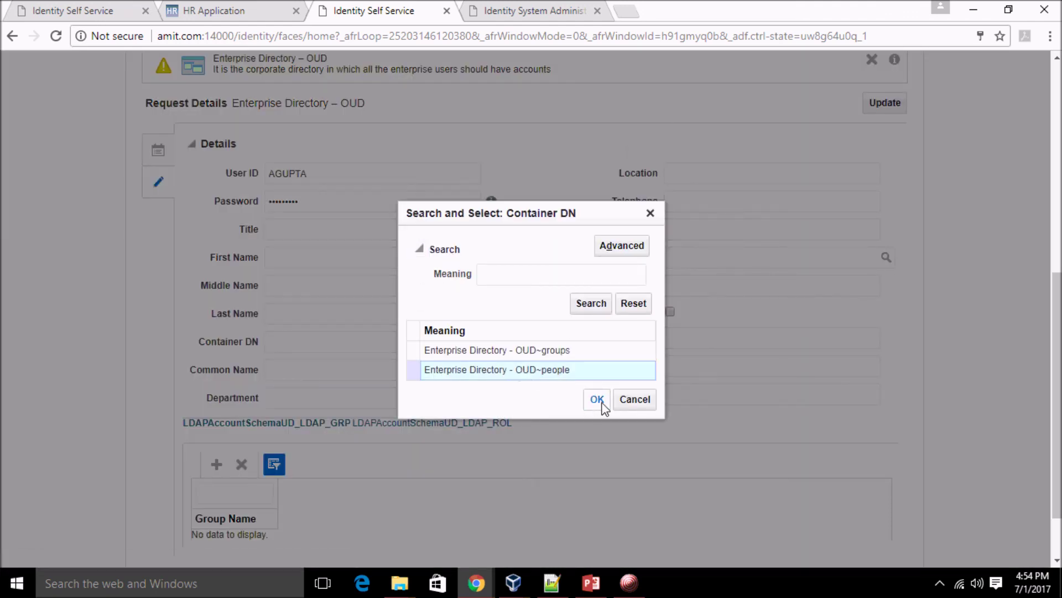
pyautogui.click(597, 301)
pyautogui.click(743, 396)
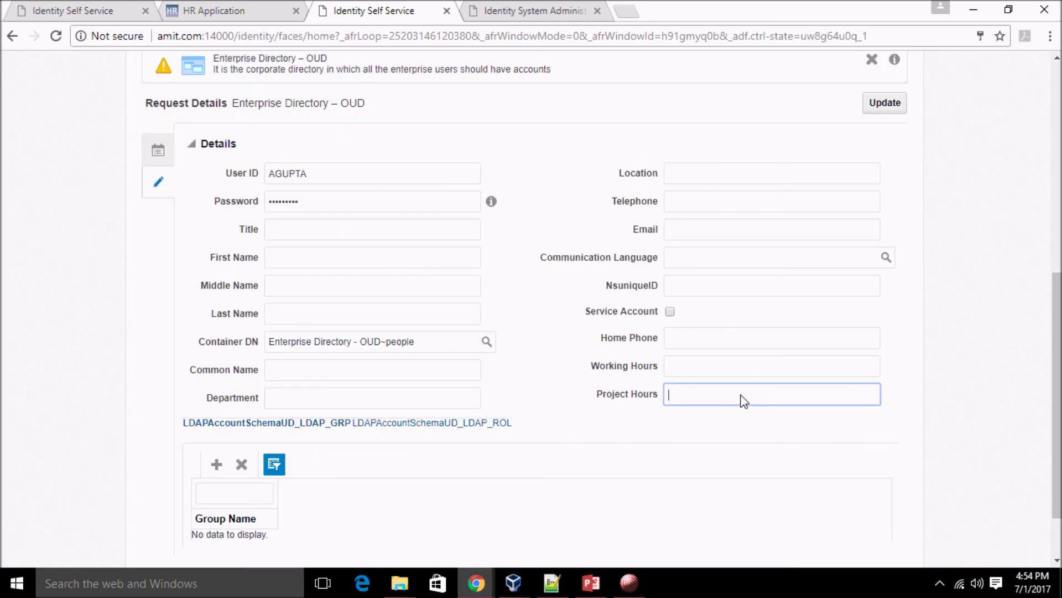
pyautogui.write('15')
pyautogui.scroll(3, 736, 394)
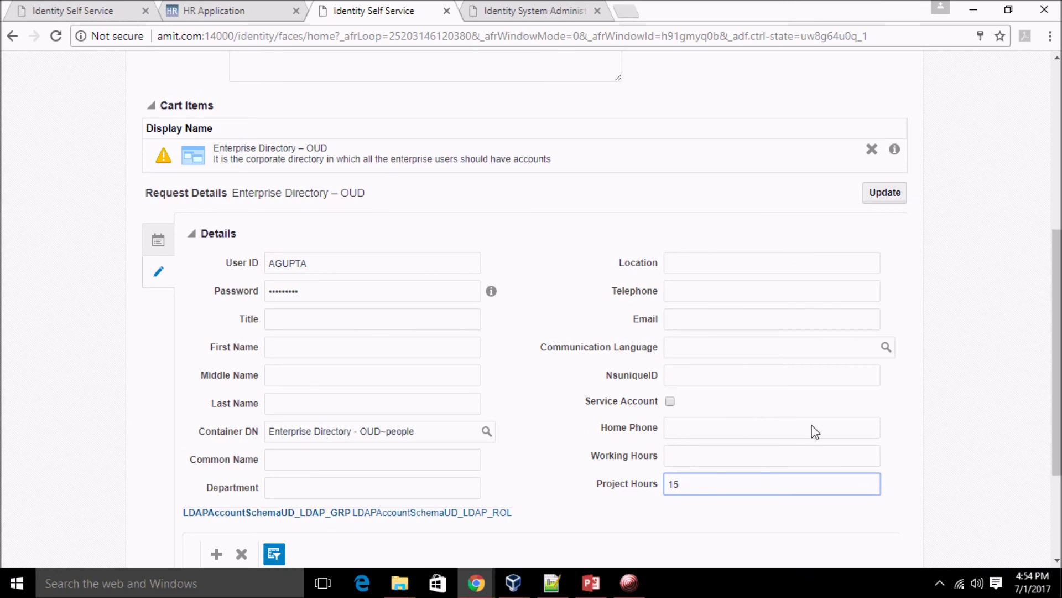
pyautogui.scroll(2, 1019, 349)
pyautogui.click(885, 307)
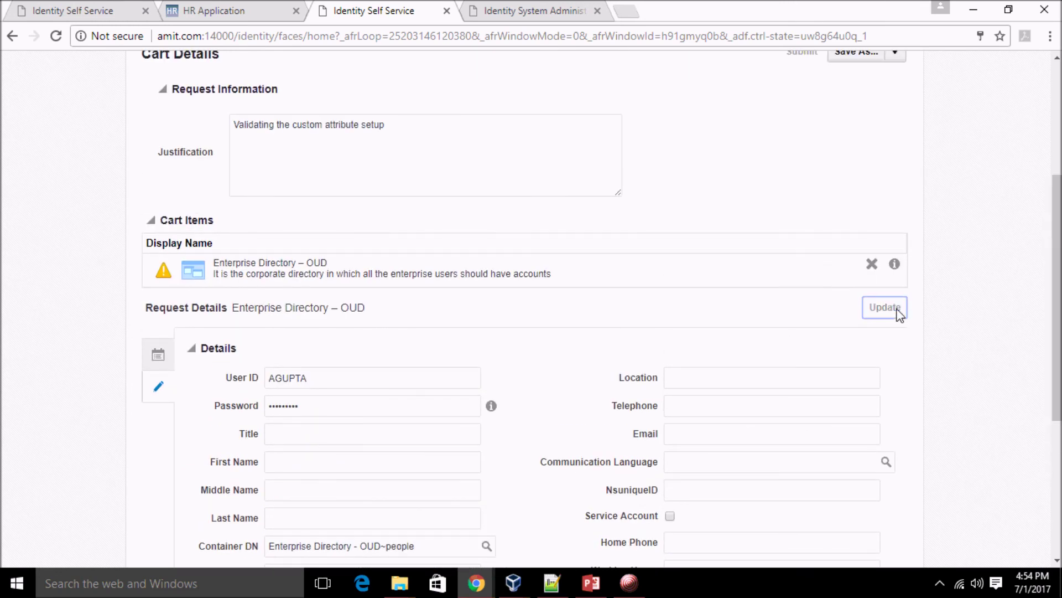
pyautogui.moveTo(1057, 357); pyautogui.dragTo(1057, 252)
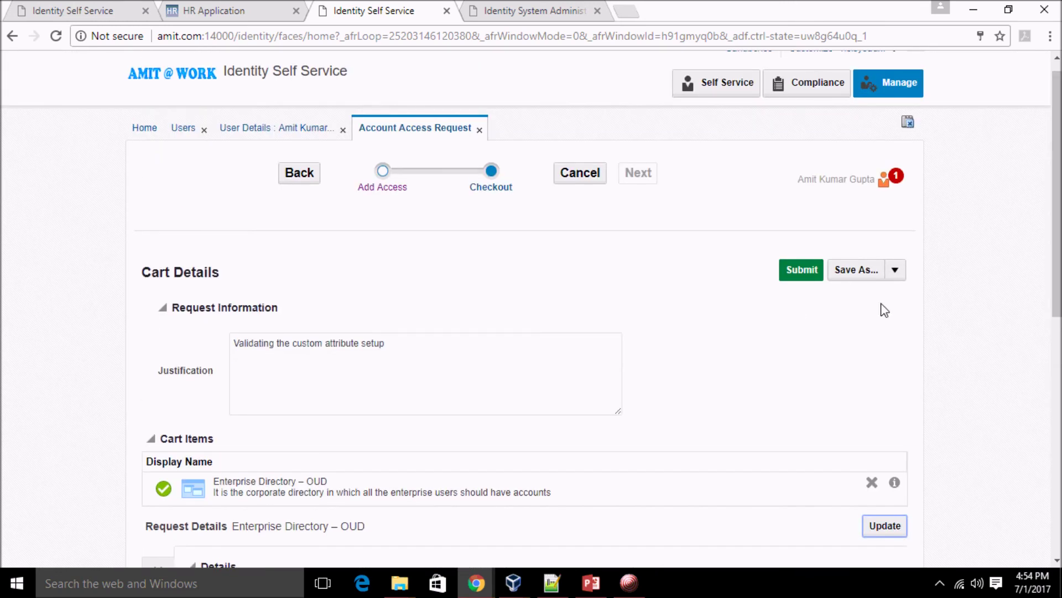
pyautogui.click(802, 277)
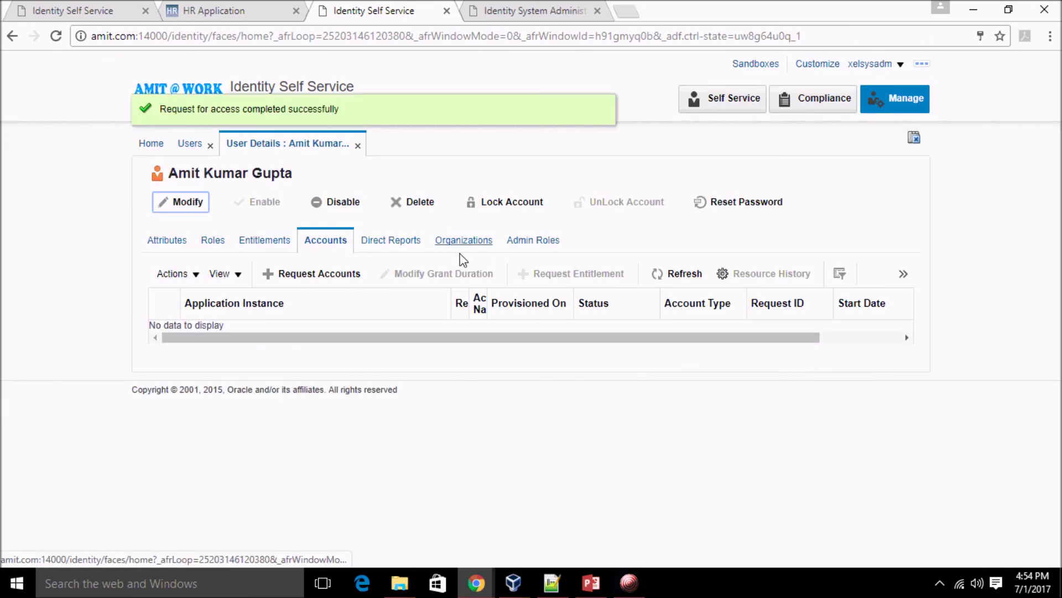
# Step: Refresh the Accounts tab and inspect both Enterprise Directory – OUD accounts, ending on the Primary one
pyautogui.click(682, 273)
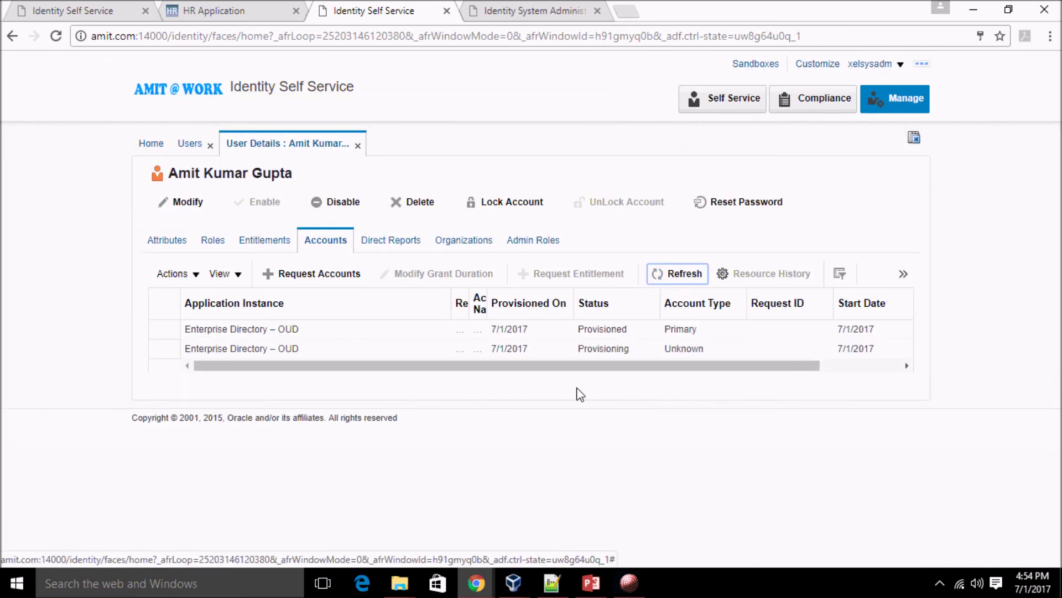
pyautogui.click(356, 331)
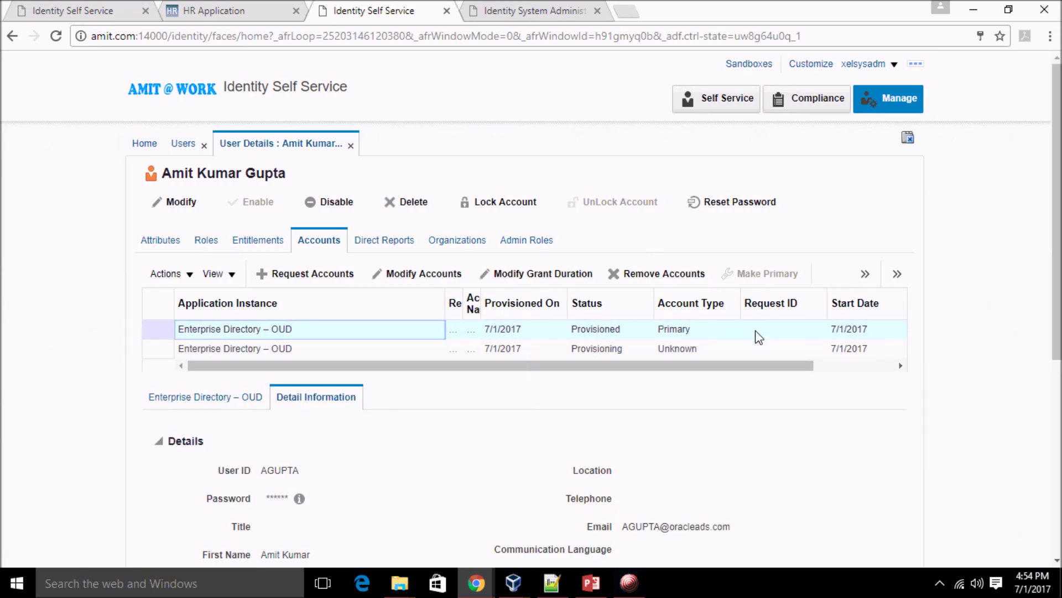
pyautogui.scroll(-5, 754, 335)
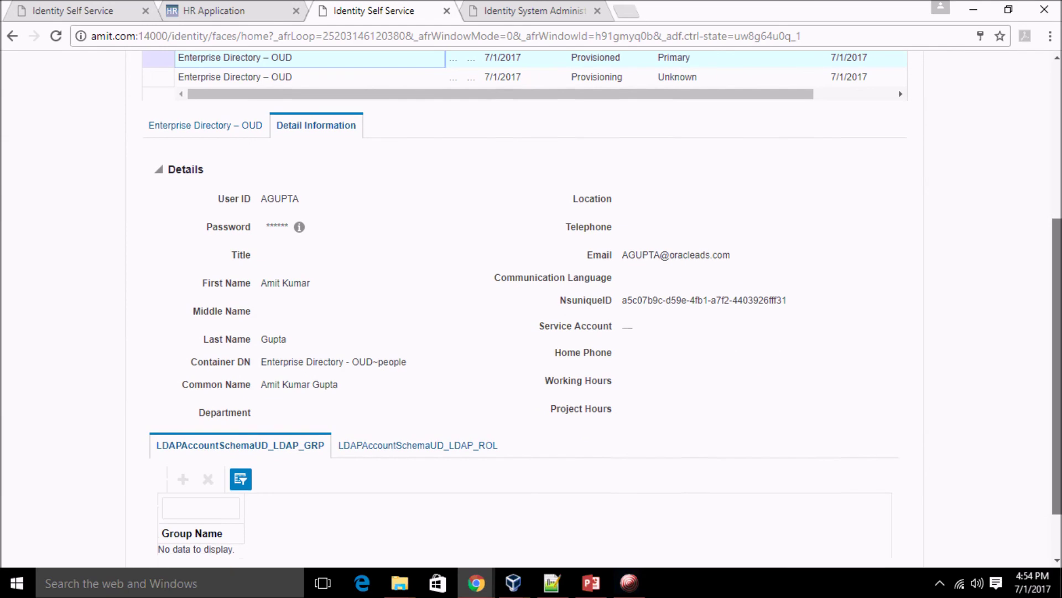
pyautogui.scroll(3, 515, 249)
pyautogui.click(514, 249)
pyautogui.moveTo(1054, 303); pyautogui.dragTo(978, 275)
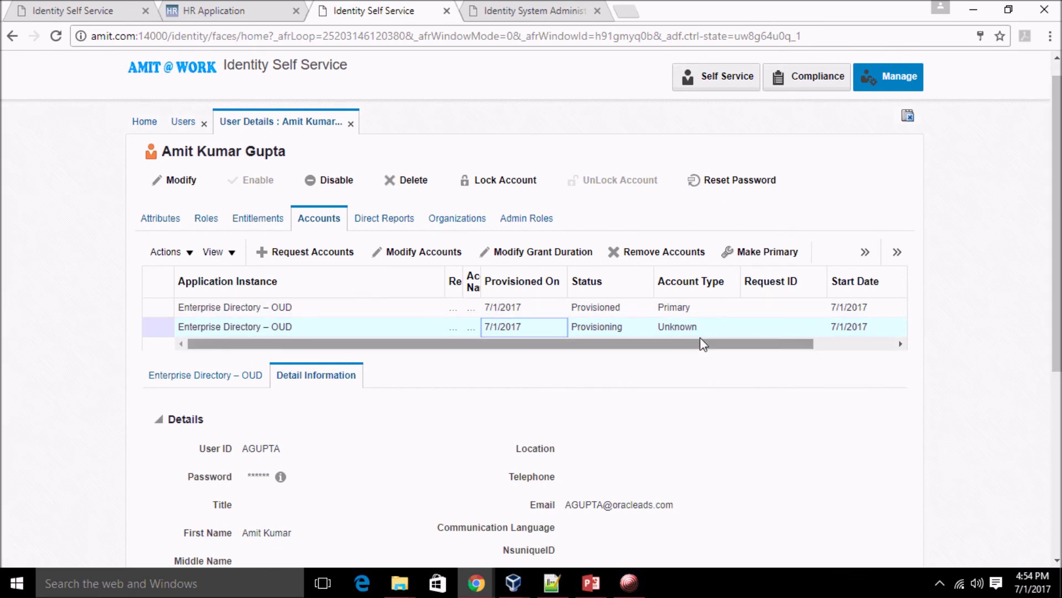
pyautogui.click(688, 313)
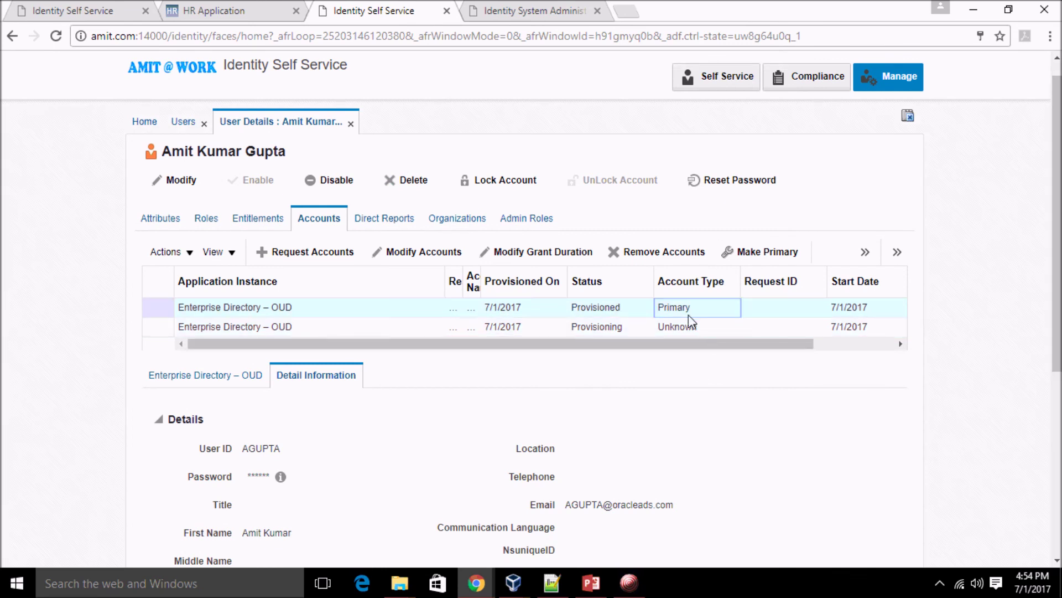
# Step: Modify the Primary OUD account, entering Project Hours 15 and applying the update
pyautogui.click(423, 256)
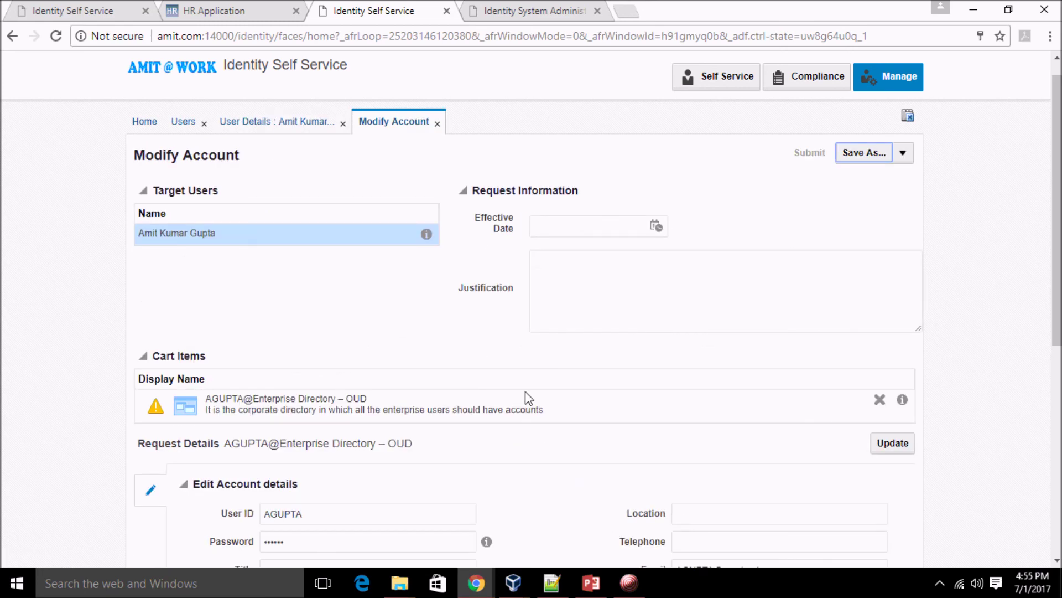
pyautogui.scroll(-3, 527, 398)
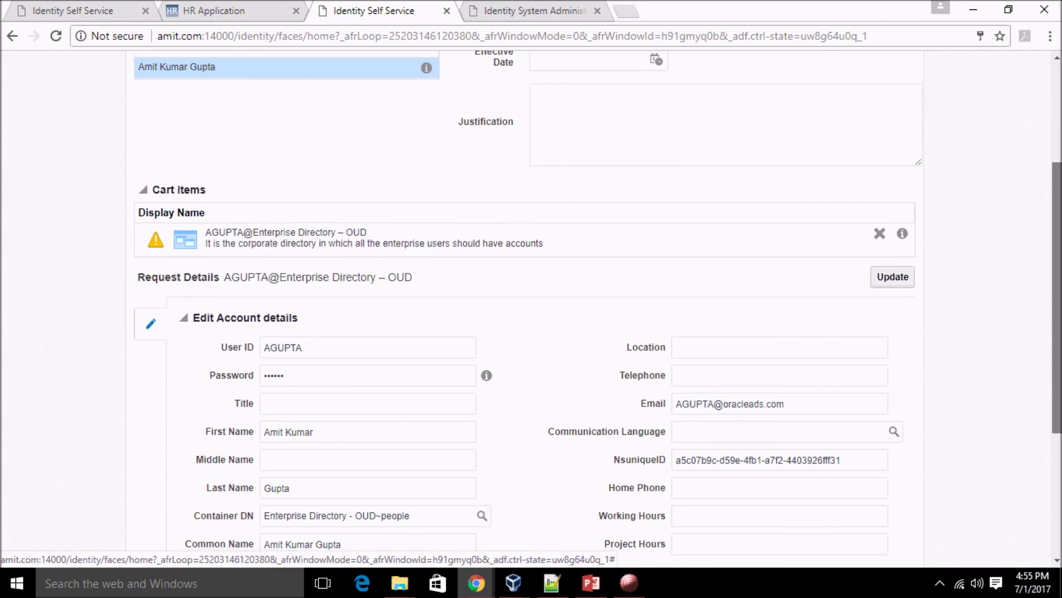
pyautogui.scroll(-2, 716, 420)
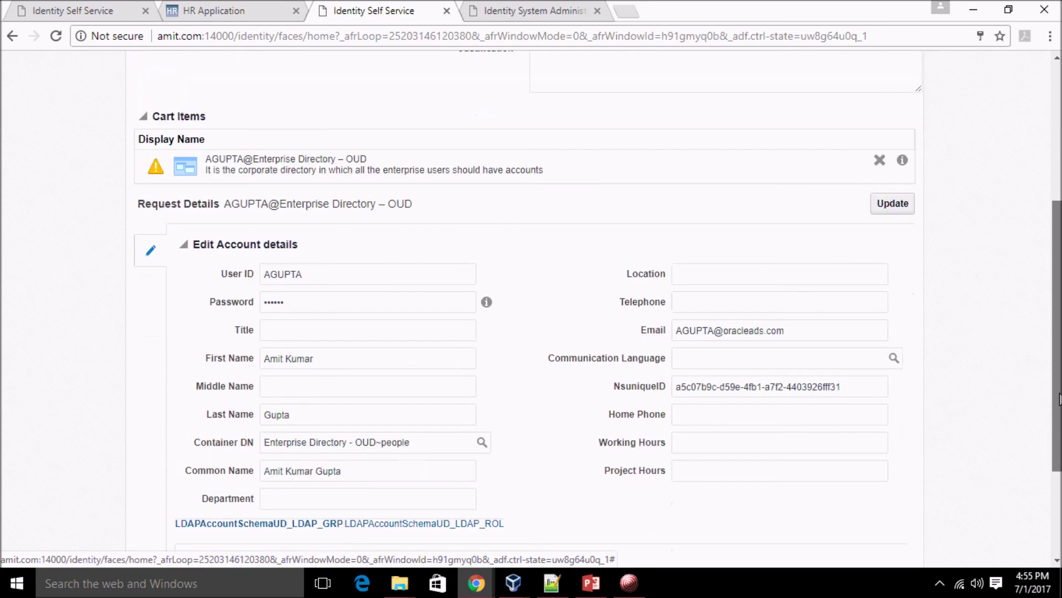
pyautogui.click(684, 427)
pyautogui.write('15')
pyautogui.click(892, 159)
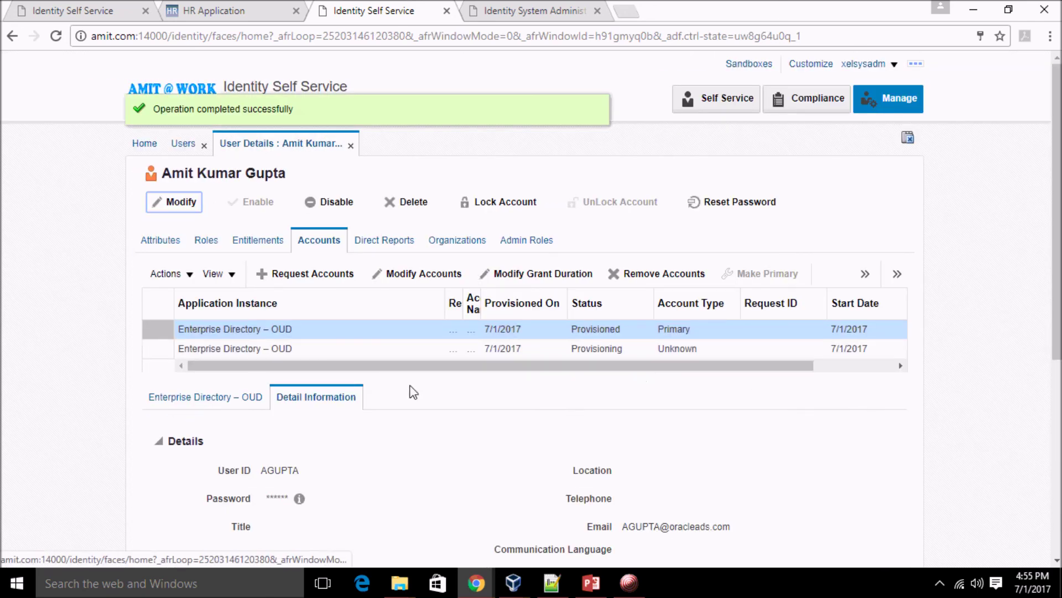
# Step: Check the Primary account's Resource History shows Project Hours Updated completed, then return to the VM
pyautogui.click(865, 274)
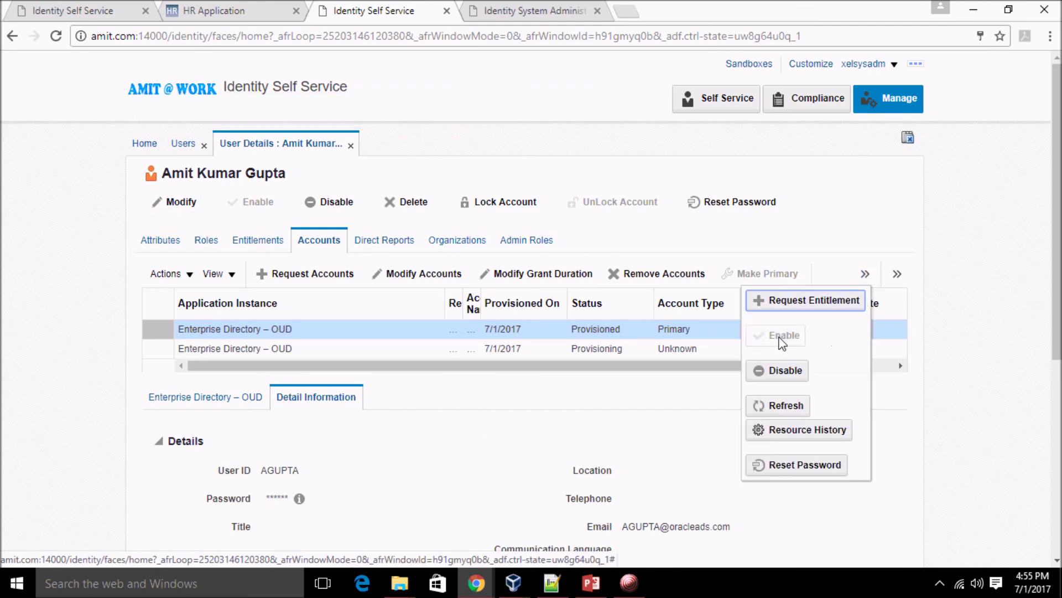
pyautogui.click(786, 405)
pyautogui.click(612, 331)
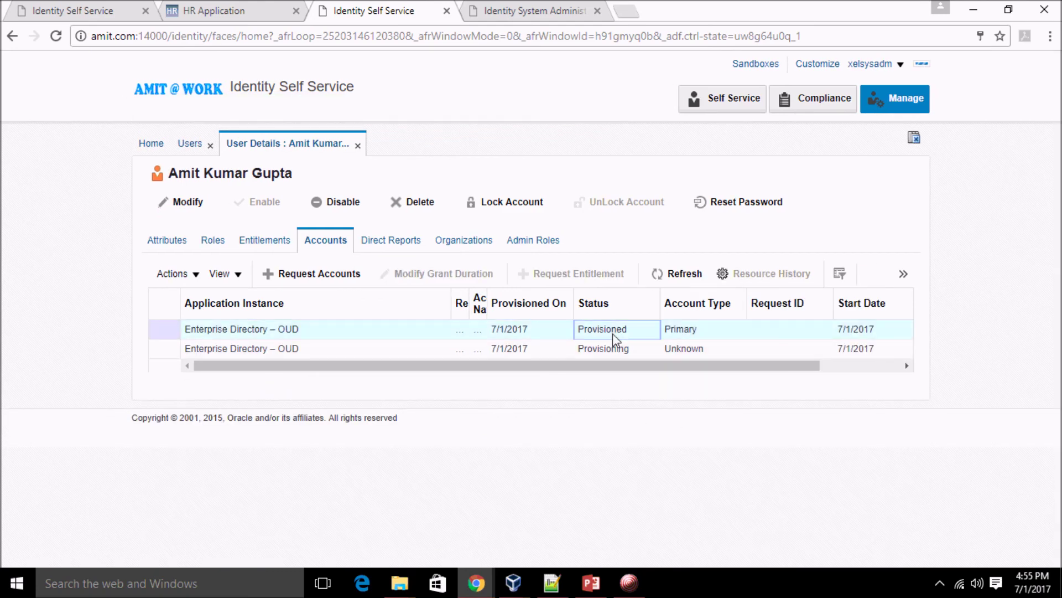
pyautogui.scroll(-4, 911, 277)
pyautogui.scroll(4, 678, 318)
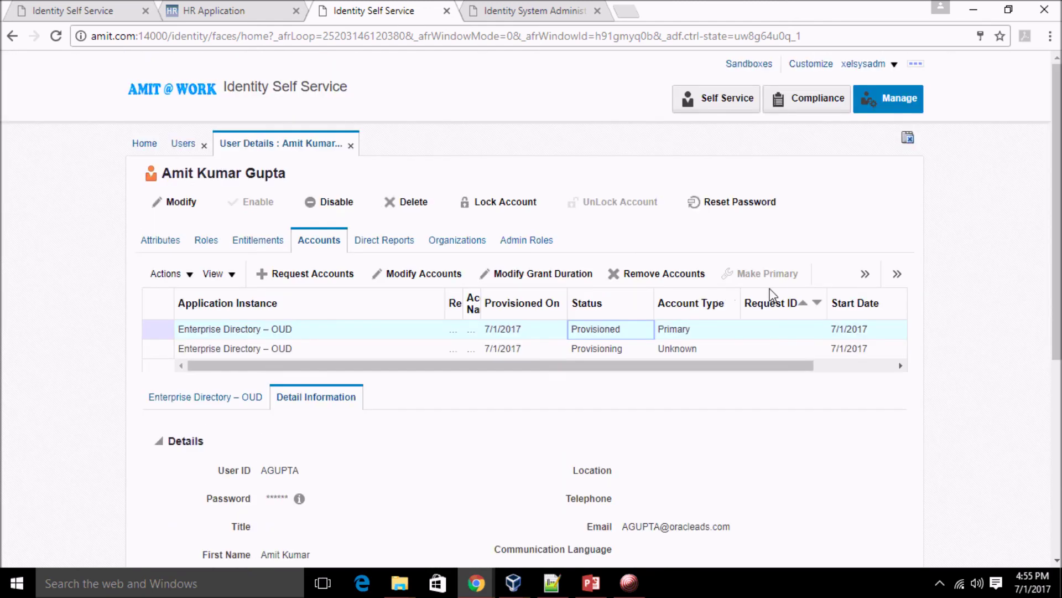
pyautogui.click(865, 274)
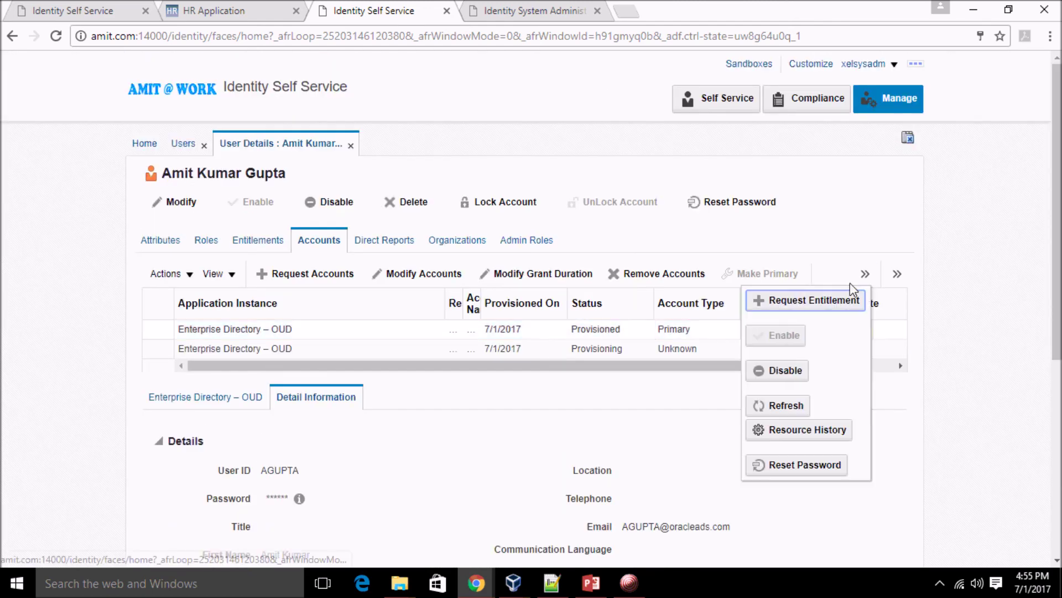
pyautogui.click(791, 431)
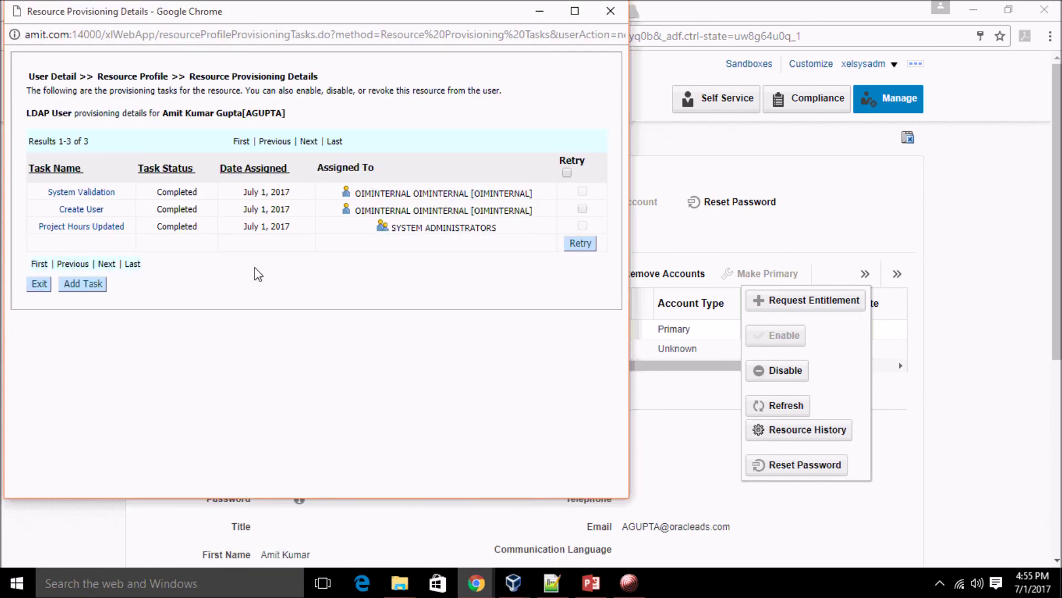
pyautogui.moveTo(128, 232); pyautogui.dragTo(33, 232)
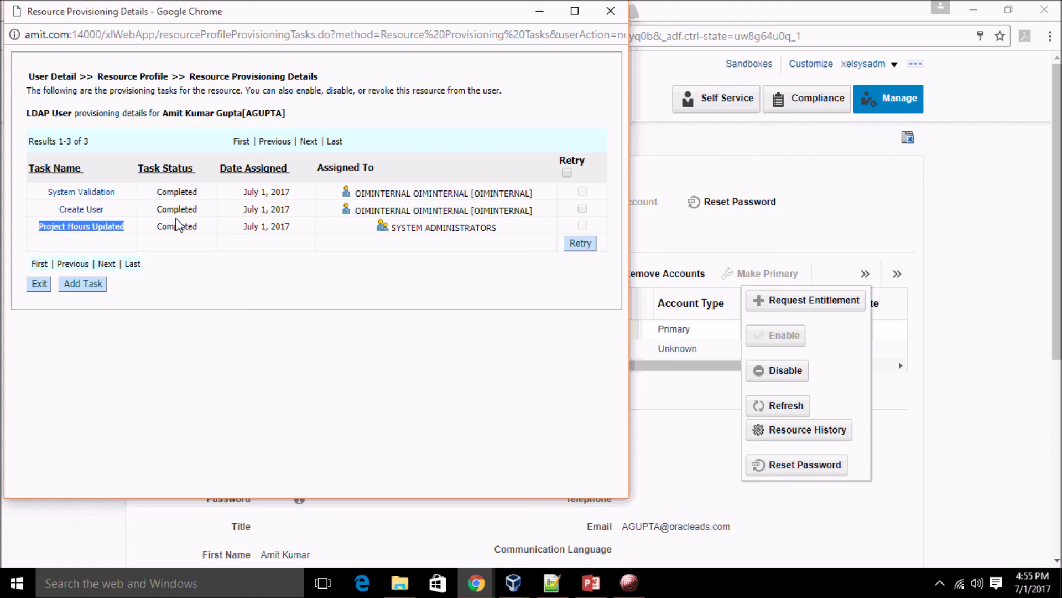
pyautogui.click(611, 11)
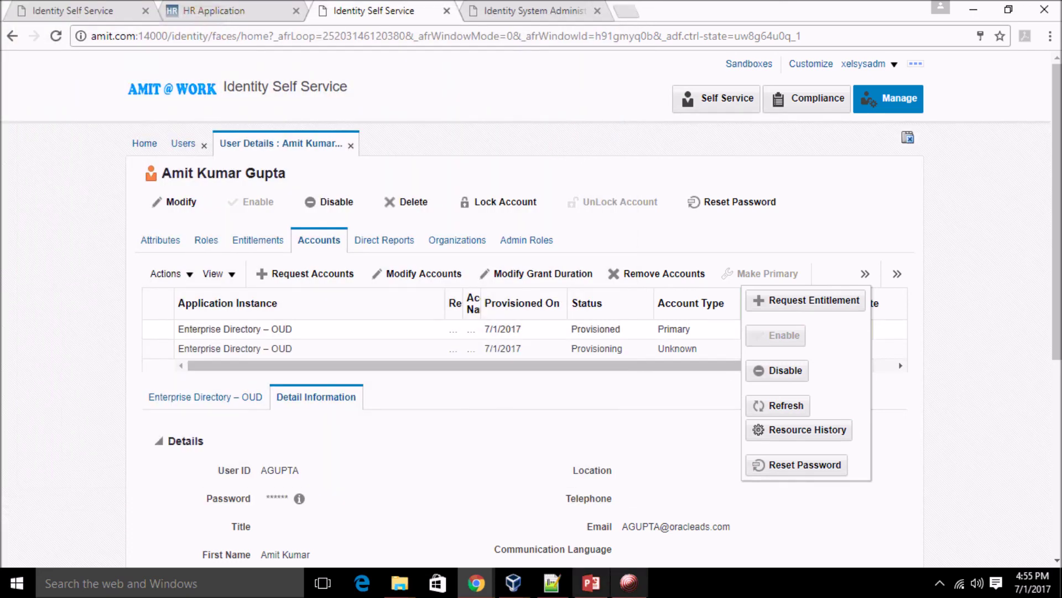
pyautogui.moveTo(515, 586)
pyautogui.click(609, 506)
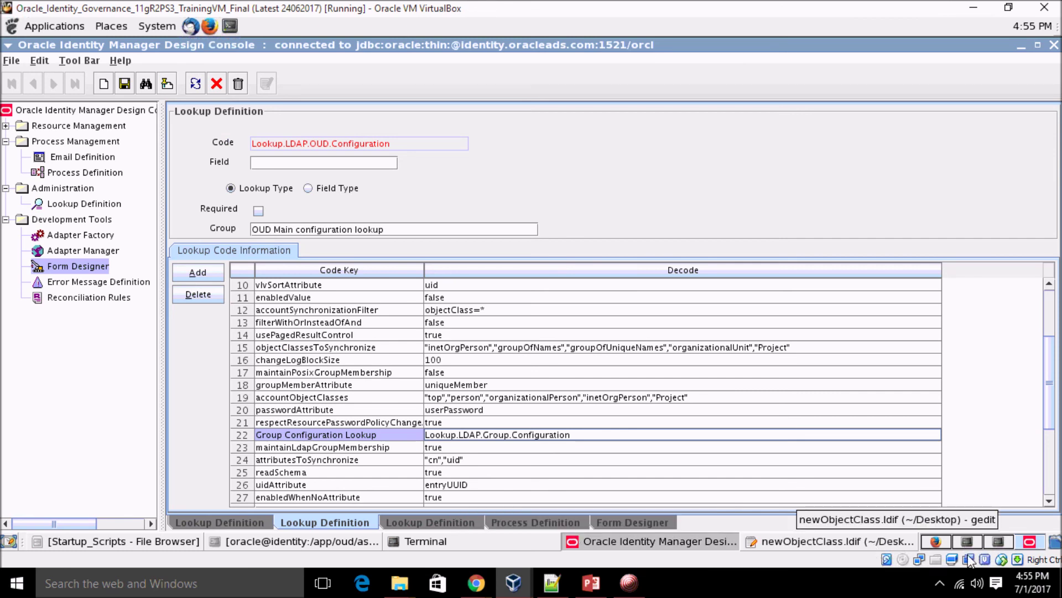
# Step: Run launchApacheStudio.sh from the Startup_Scripts folder to start Apache Directory Studio
pyautogui.click(119, 542)
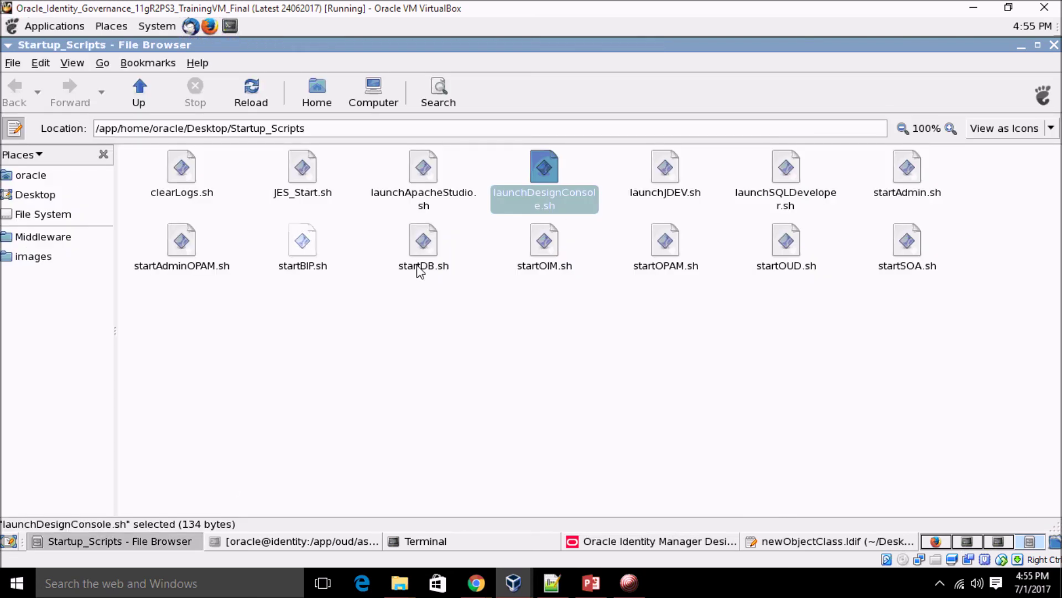
pyautogui.doubleClick(419, 169)
pyautogui.click(410, 349)
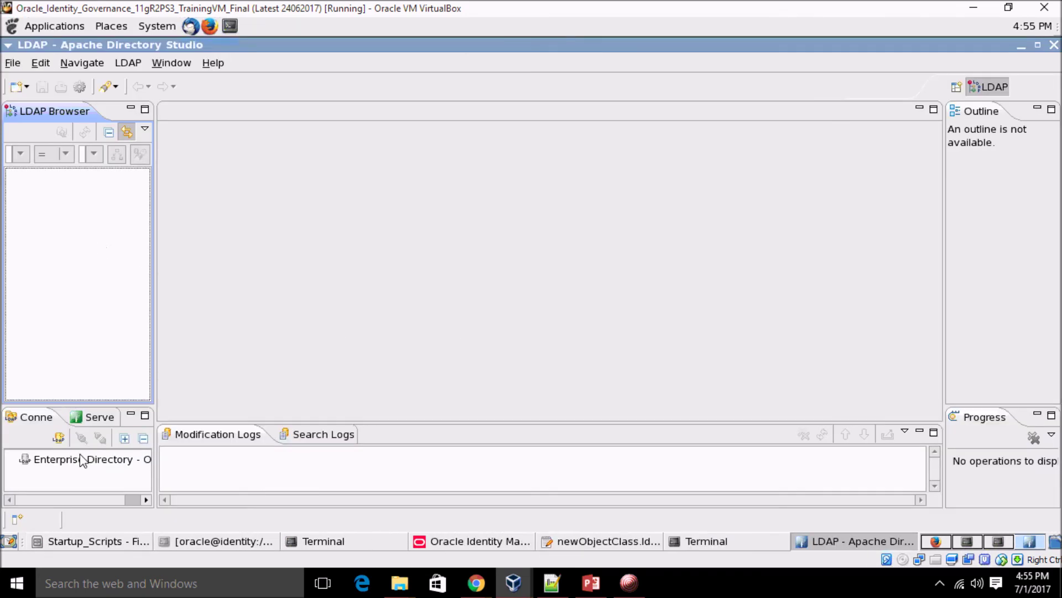
# Step: Connect to Enterprise Directory – OUD and select the dc=example,dc=com base entry
pyautogui.doubleClick(84, 460)
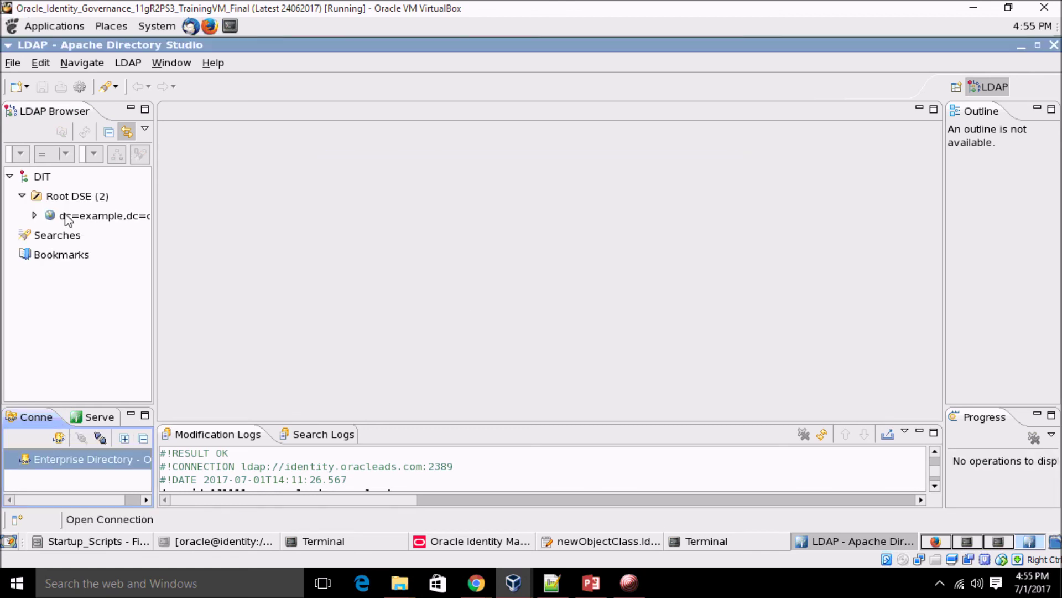
pyautogui.click(88, 215)
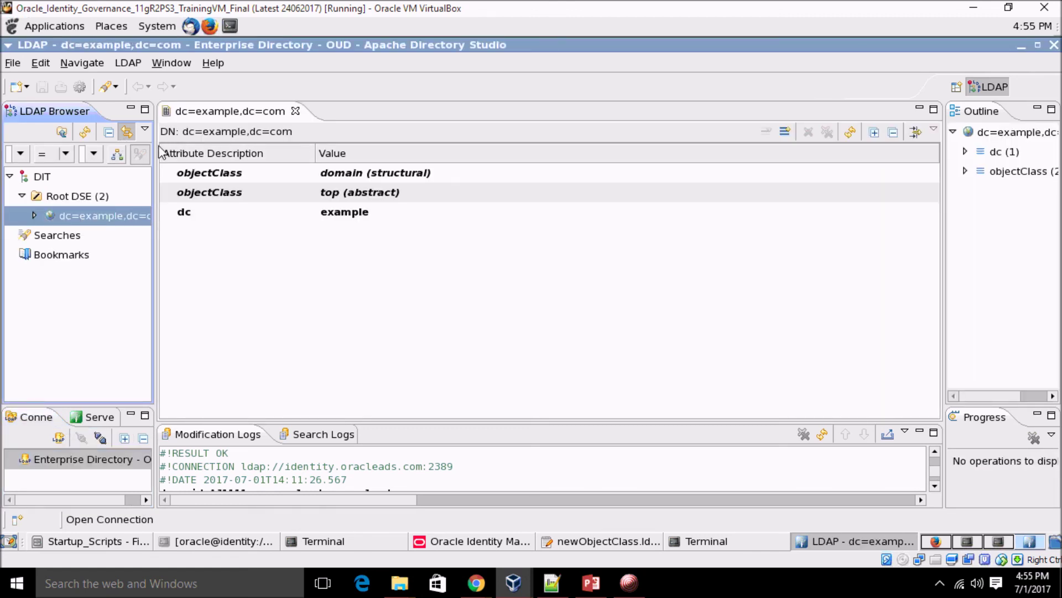
pyautogui.click(161, 150)
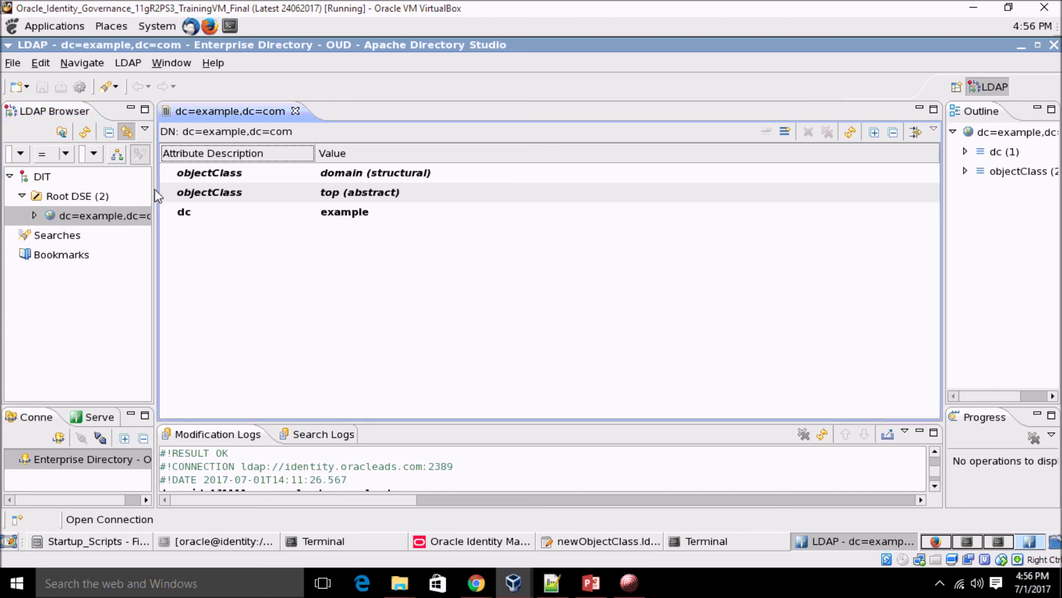
pyautogui.moveTo(156, 194); pyautogui.dragTo(381, 194)
# Step: Quick-search uid for the pasted user ID under dc=example,dc=com and open the entry showing ProjectHours 15
pyautogui.click(133, 134)
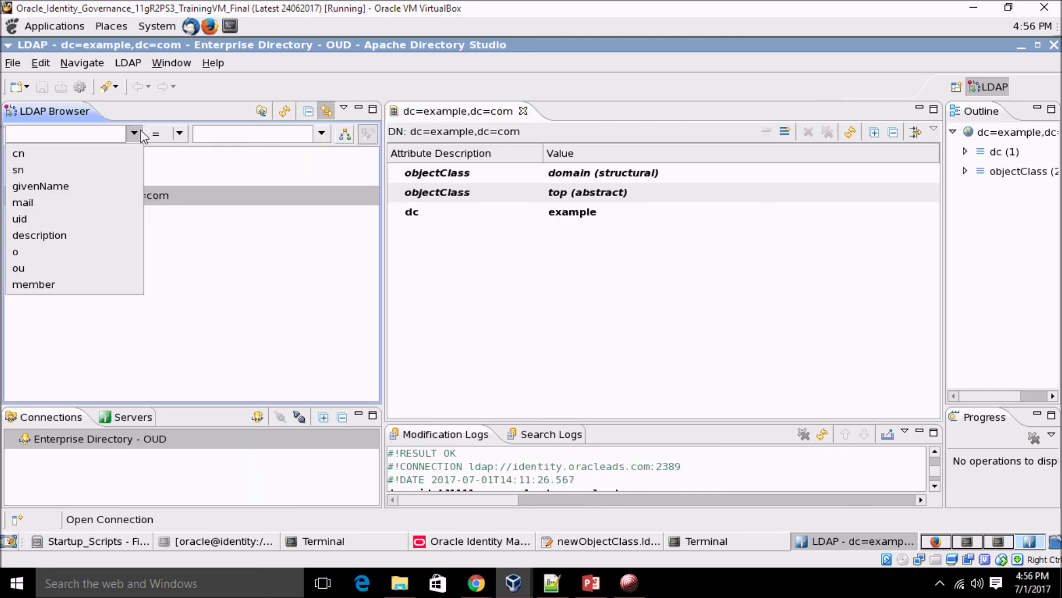
pyautogui.click(76, 220)
pyautogui.rightClick(241, 130)
pyautogui.click(295, 172)
pyautogui.click(367, 135)
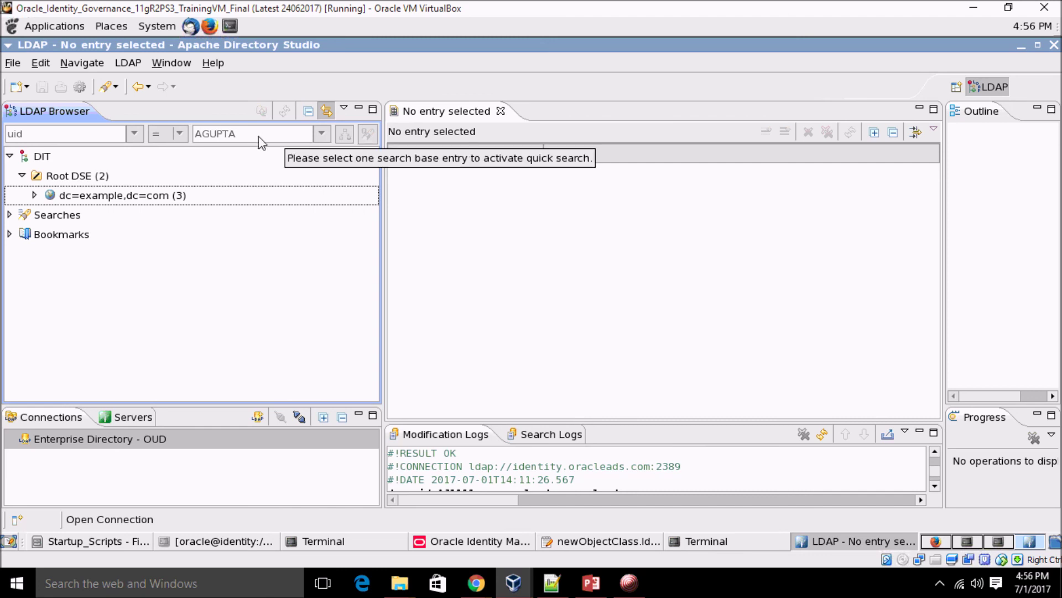
pyautogui.click(244, 193)
pyautogui.click(345, 135)
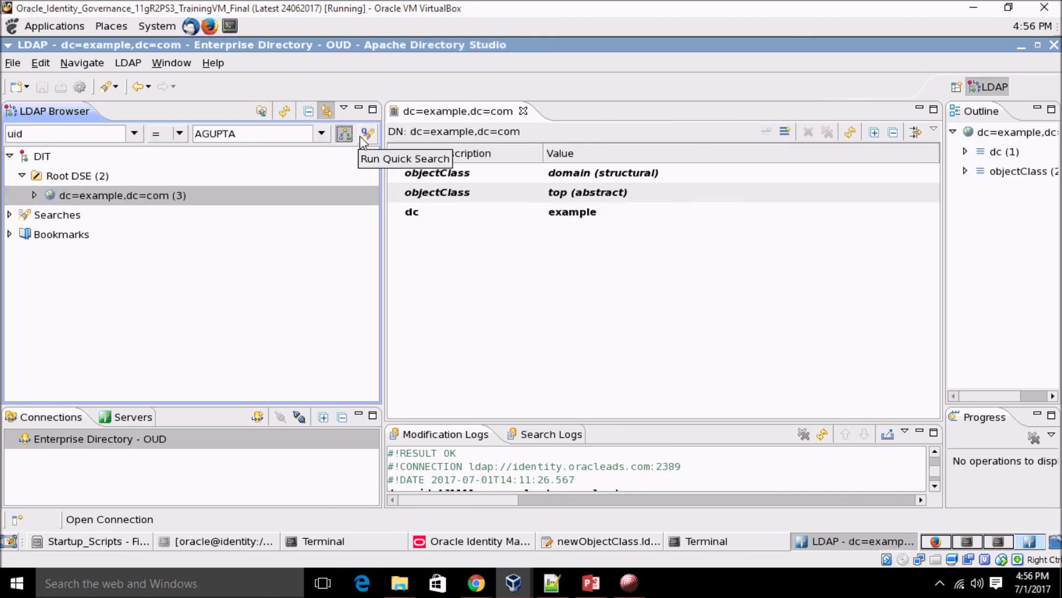
pyautogui.doubleClick(473, 175)
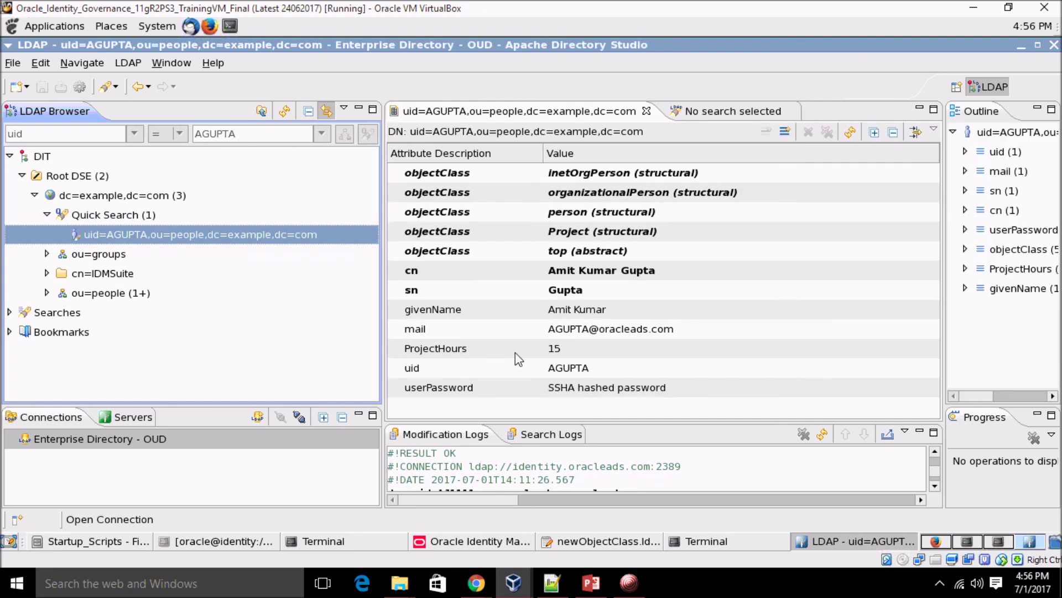
pyautogui.click(606, 357)
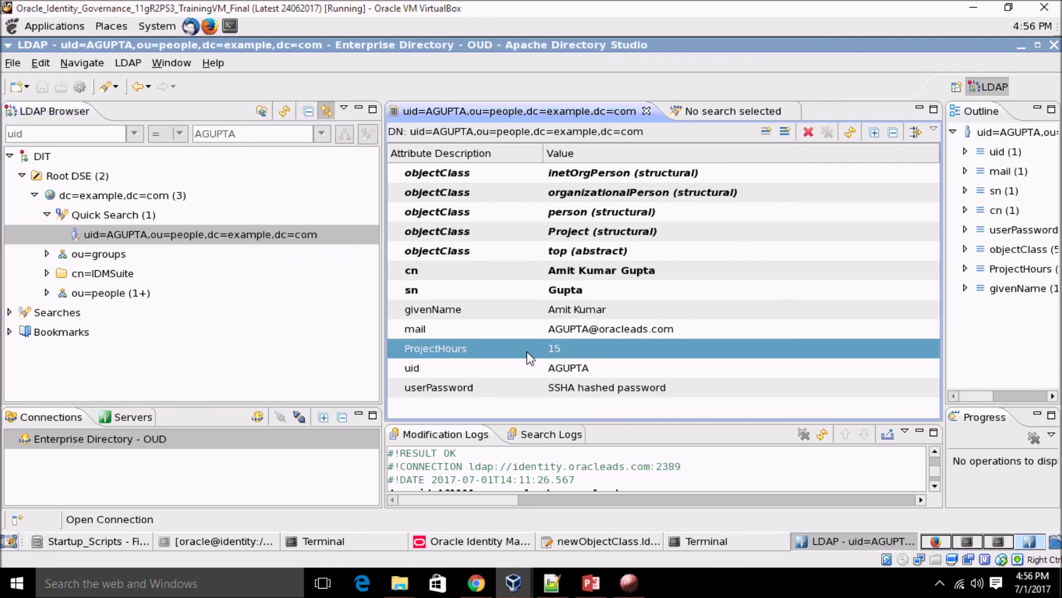